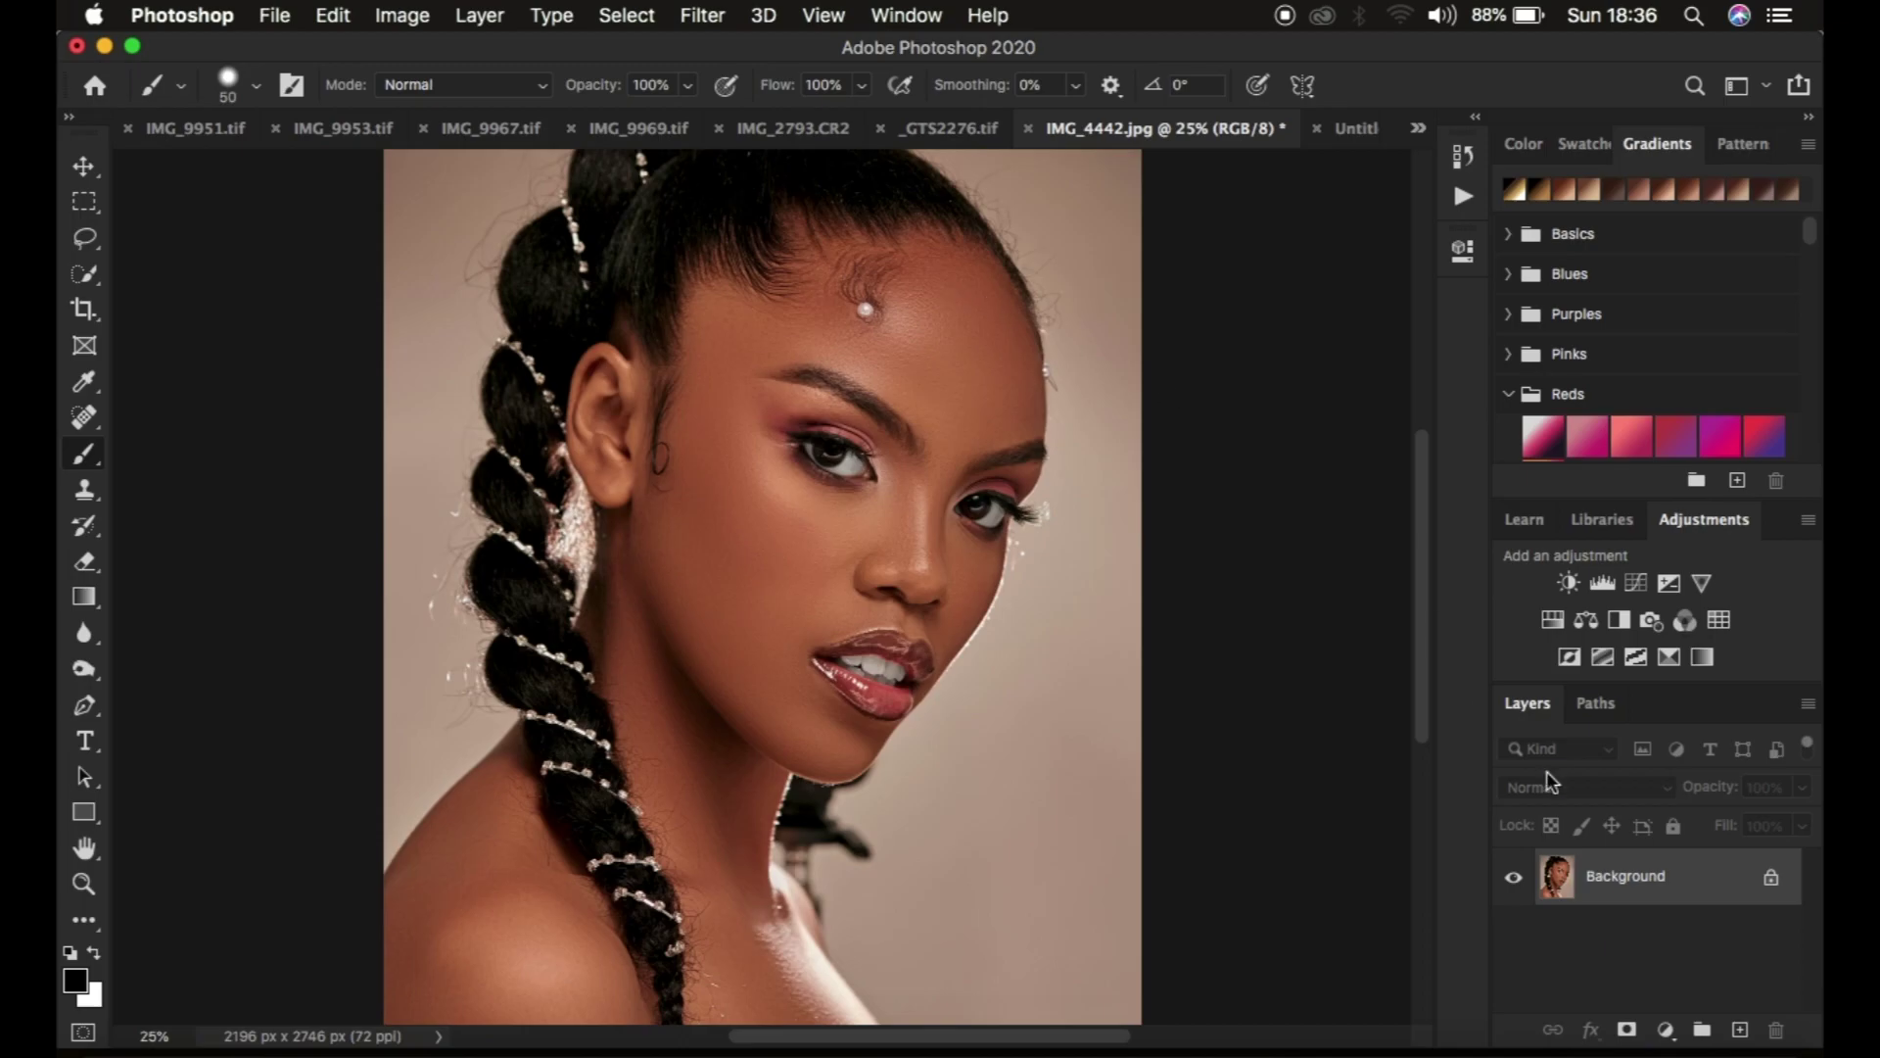
# Step: Add a Gradient Map adjustment layer above the Background and hide it
pyautogui.click(1667, 1031)
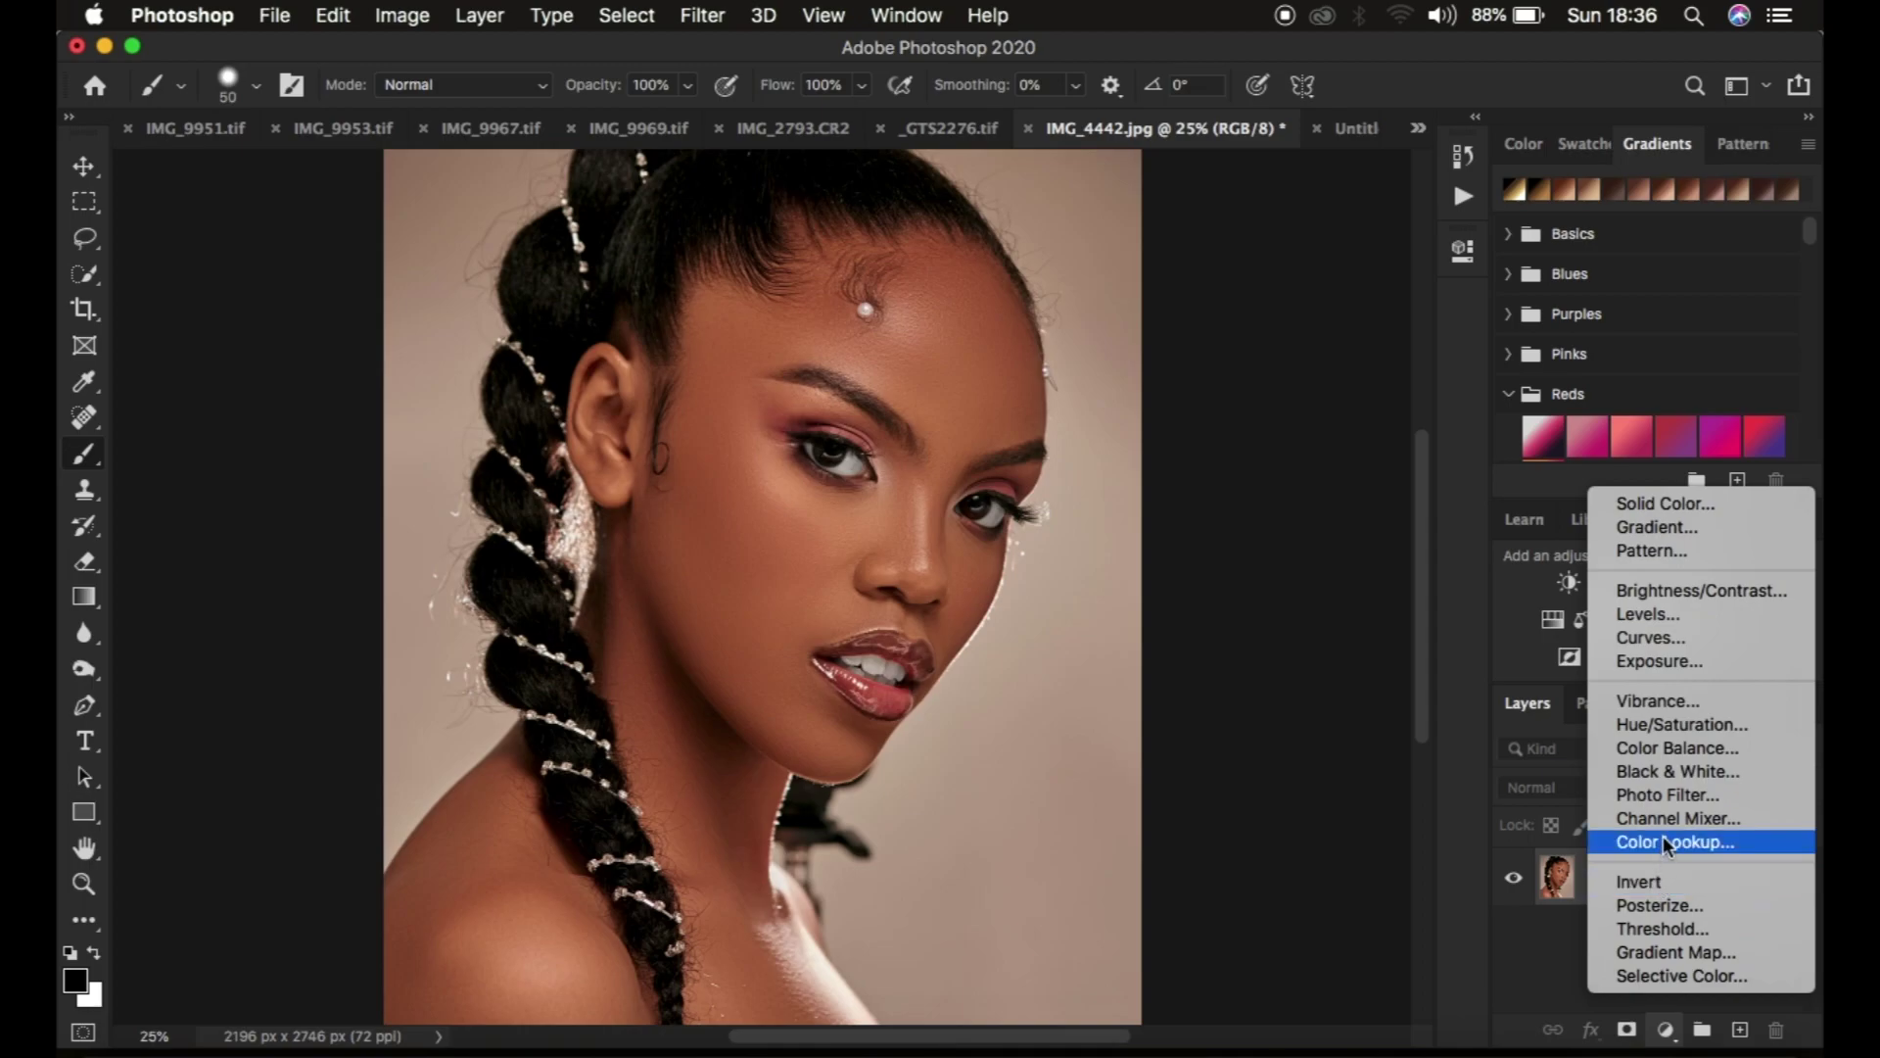
pyautogui.click(1675, 953)
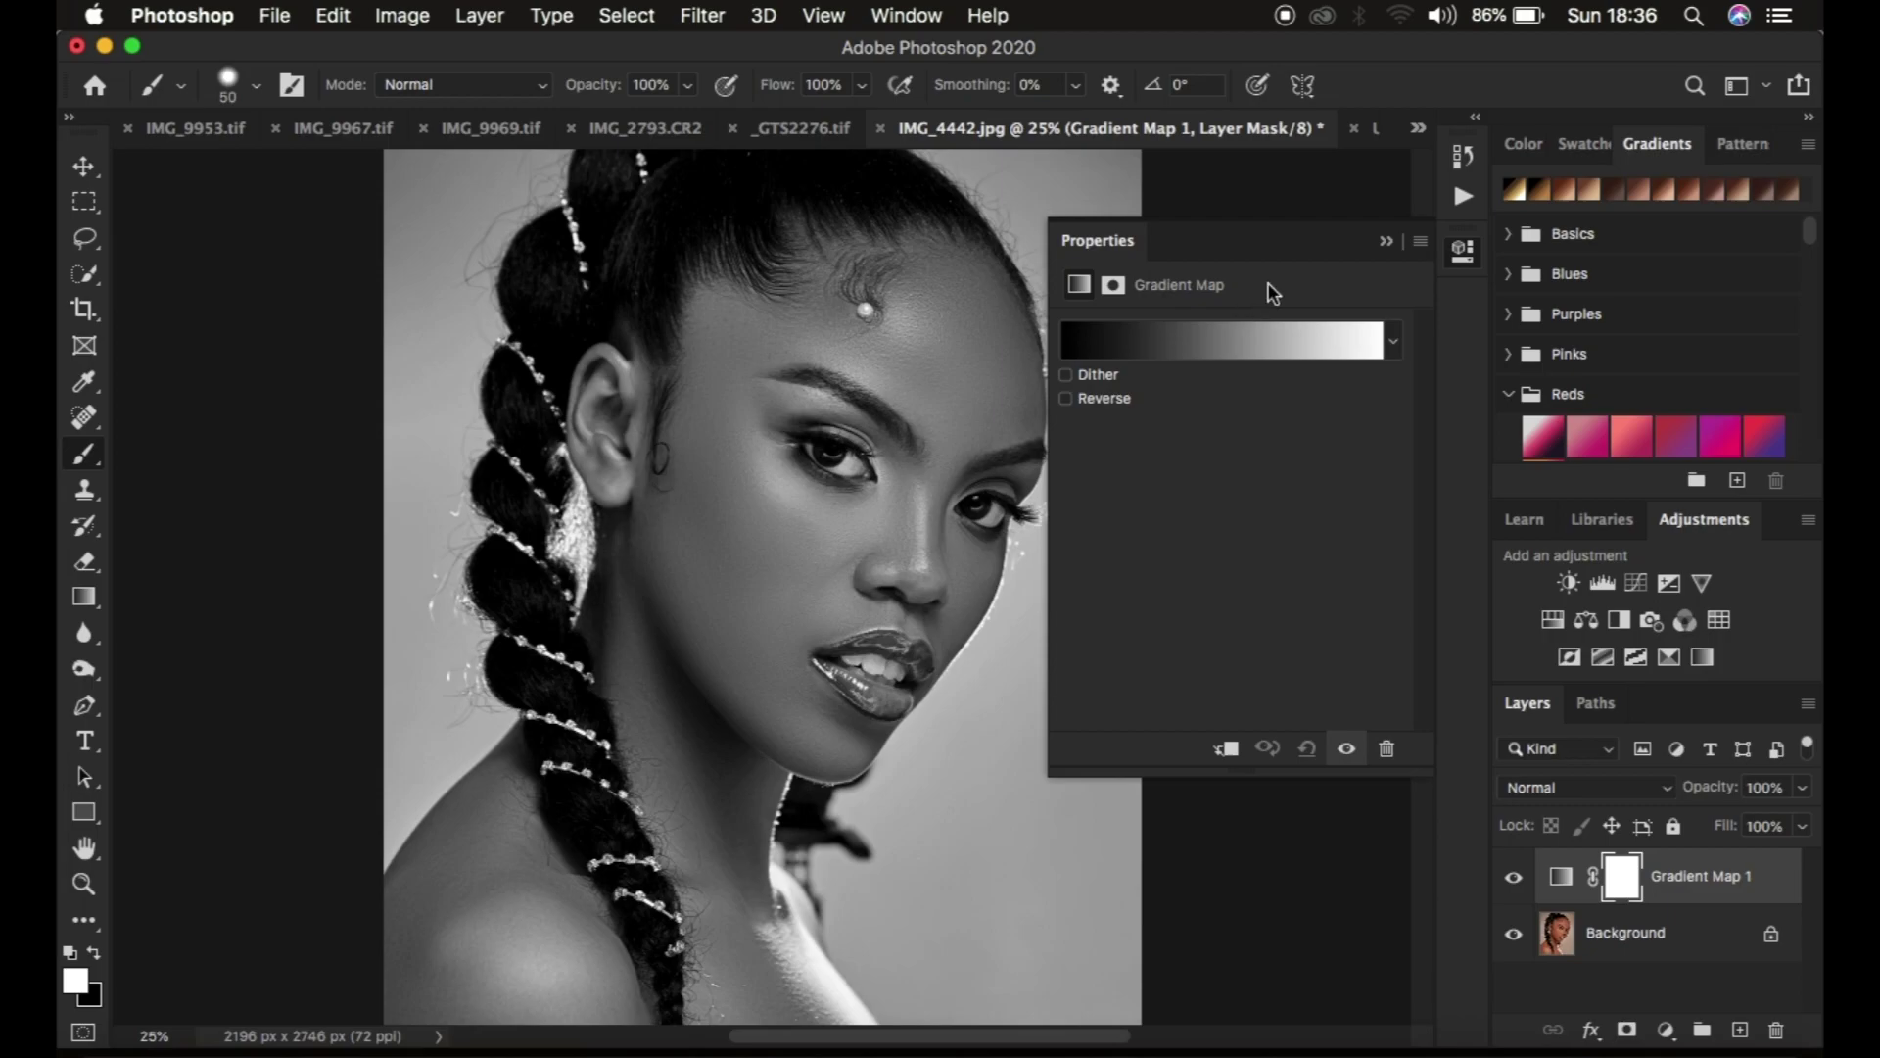
pyautogui.click(1385, 243)
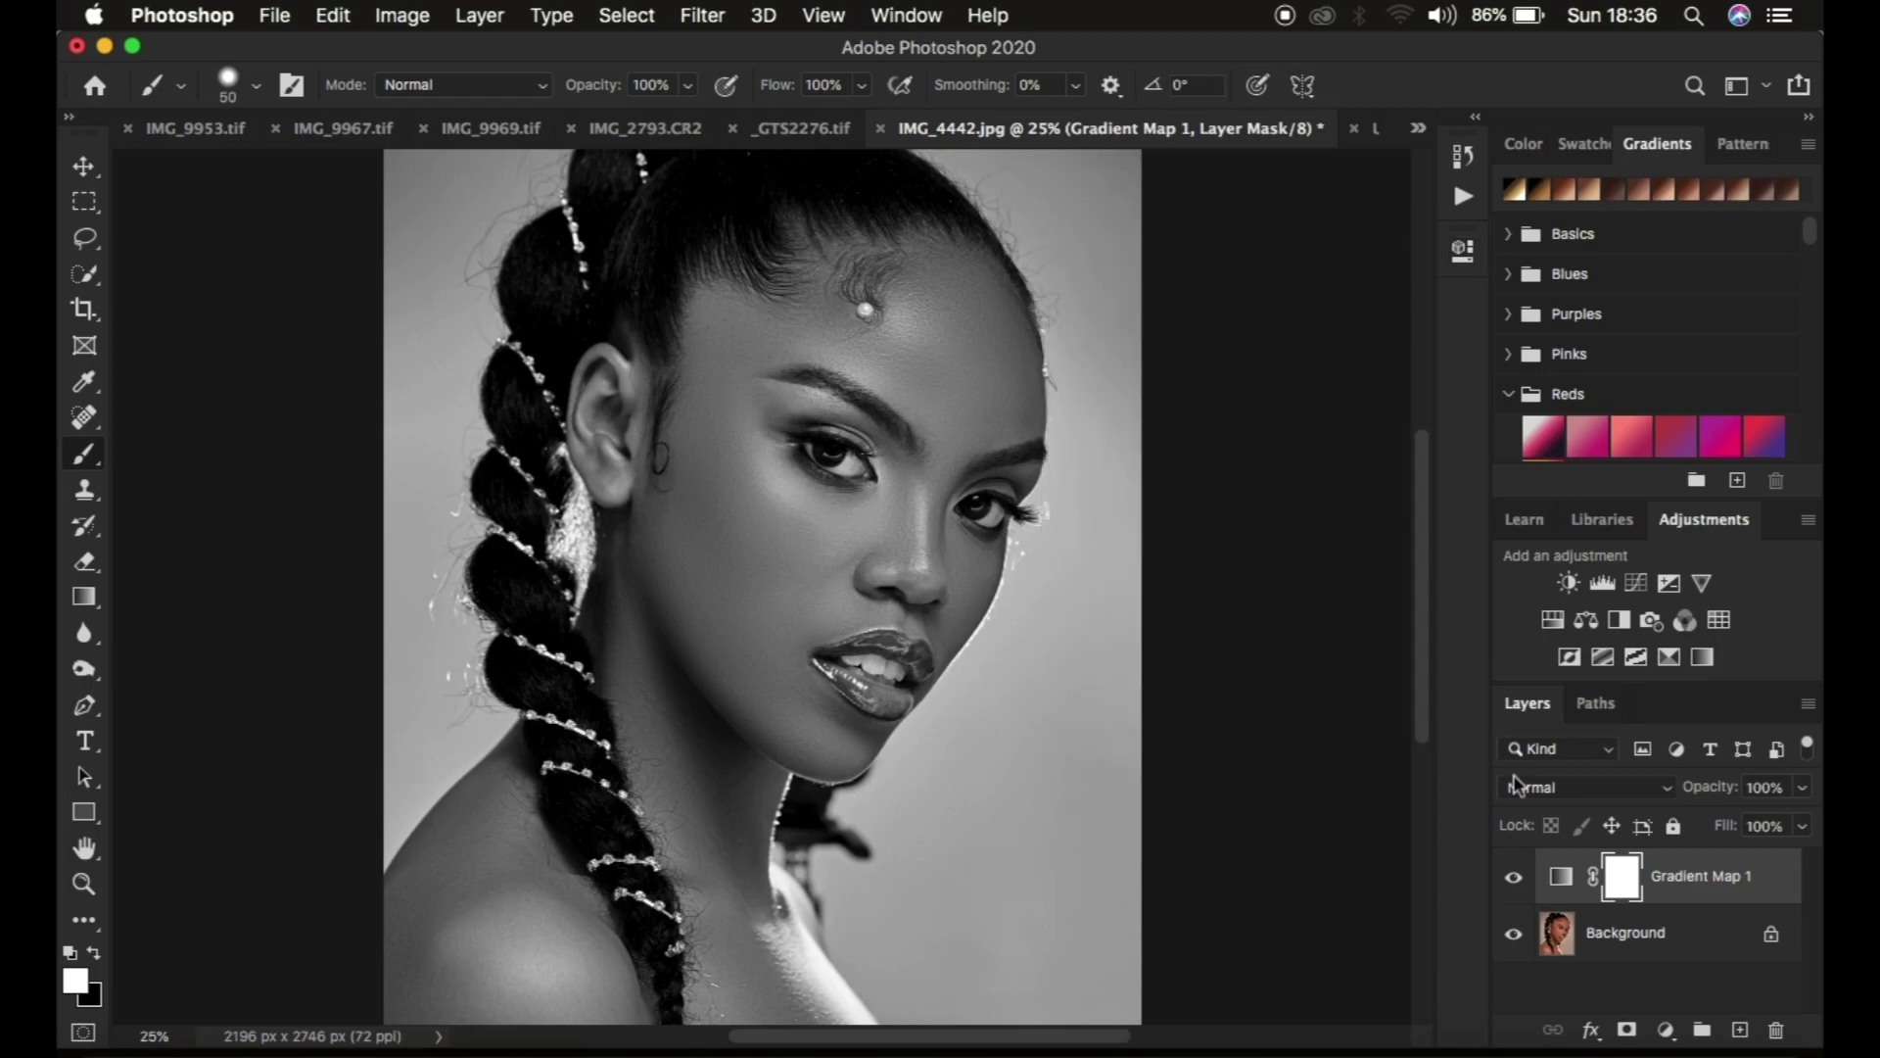
pyautogui.click(1562, 883)
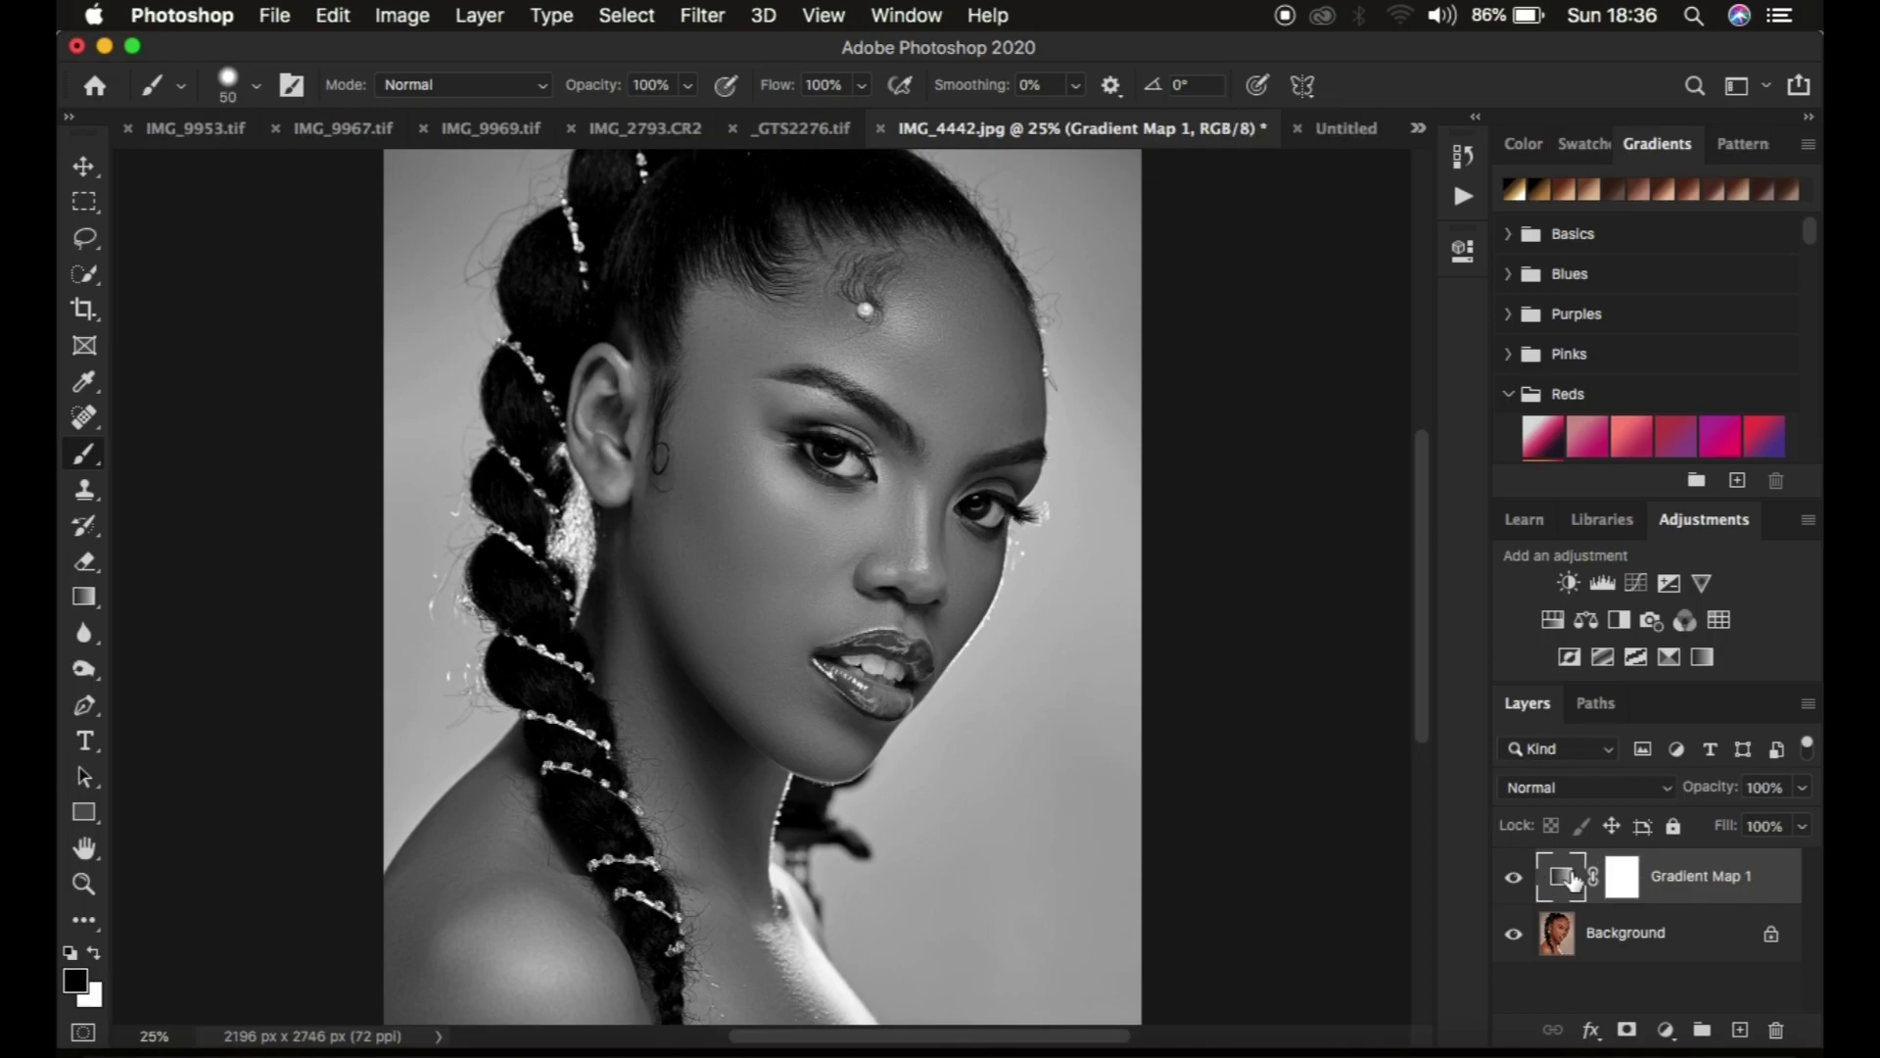
pyautogui.click(1514, 879)
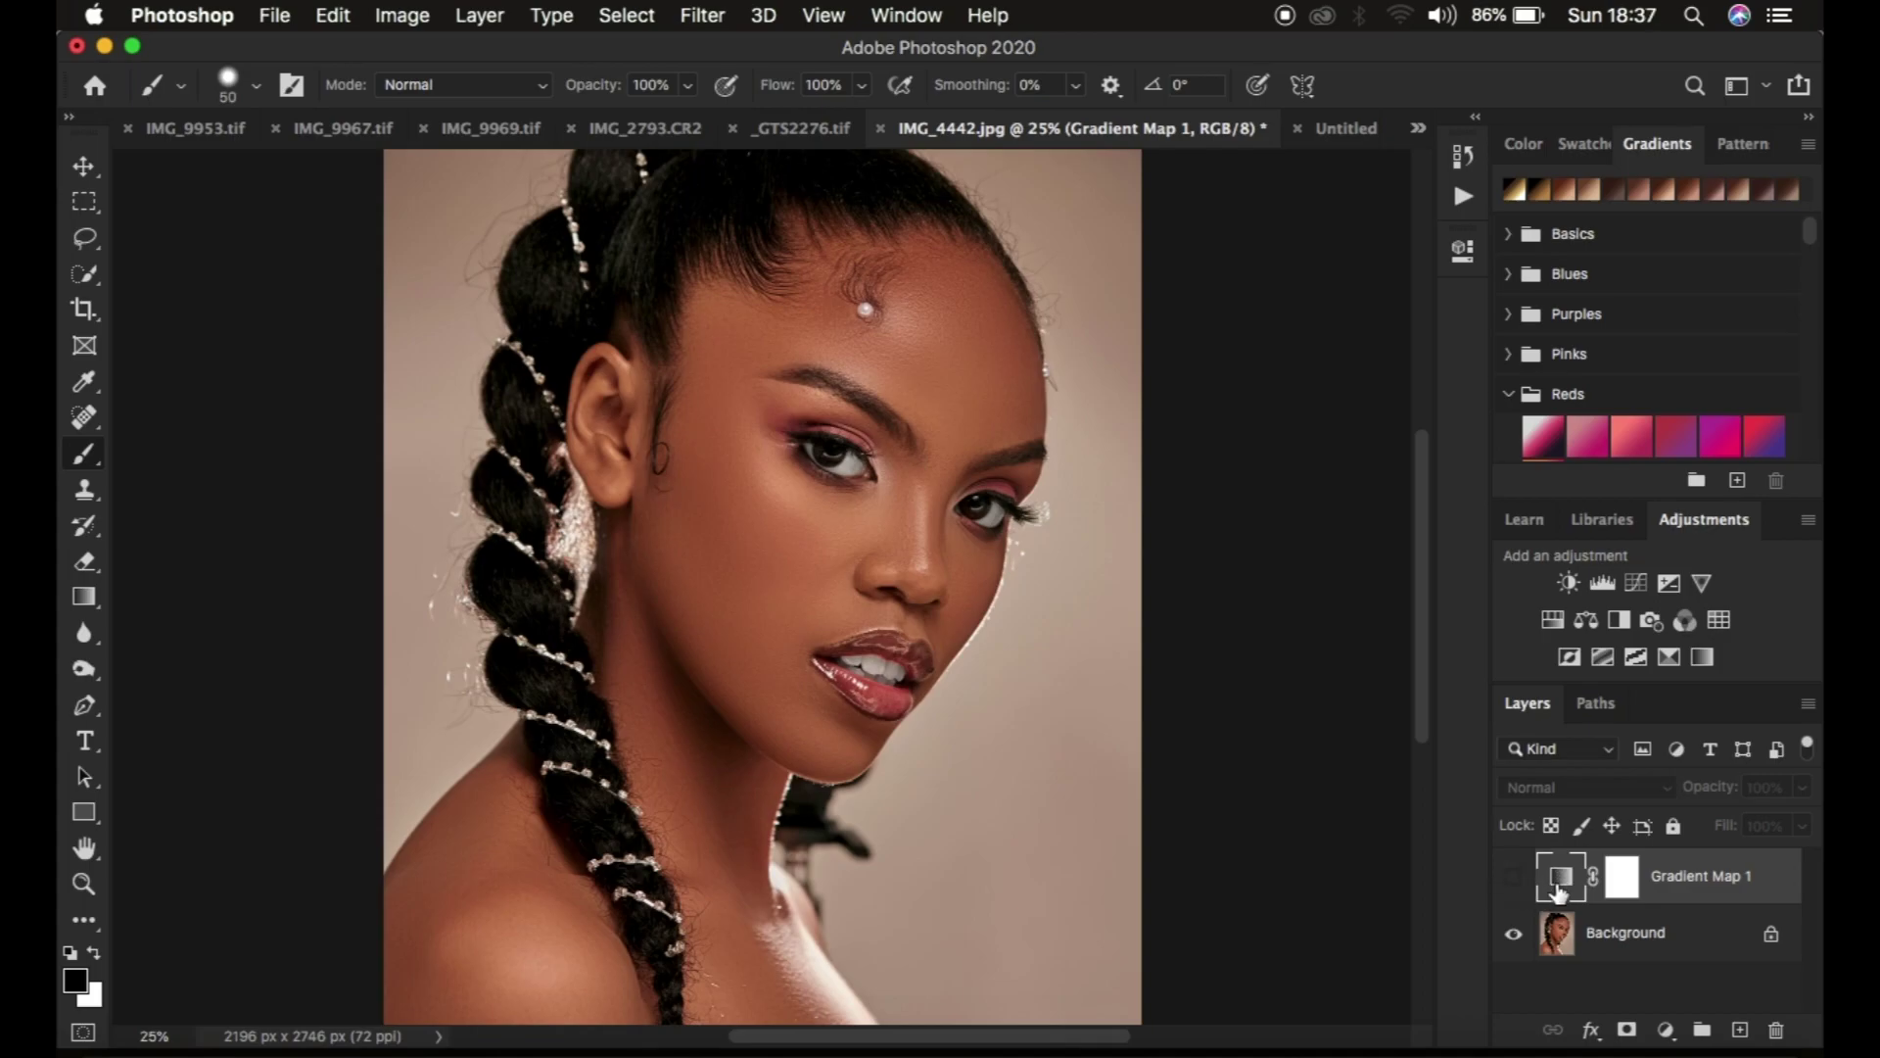
# Step: Set the gradient map's 0% colour stop to the dark skin tone 612e19, sampled from the shadow below the ear
pyautogui.doubleClick(1560, 887)
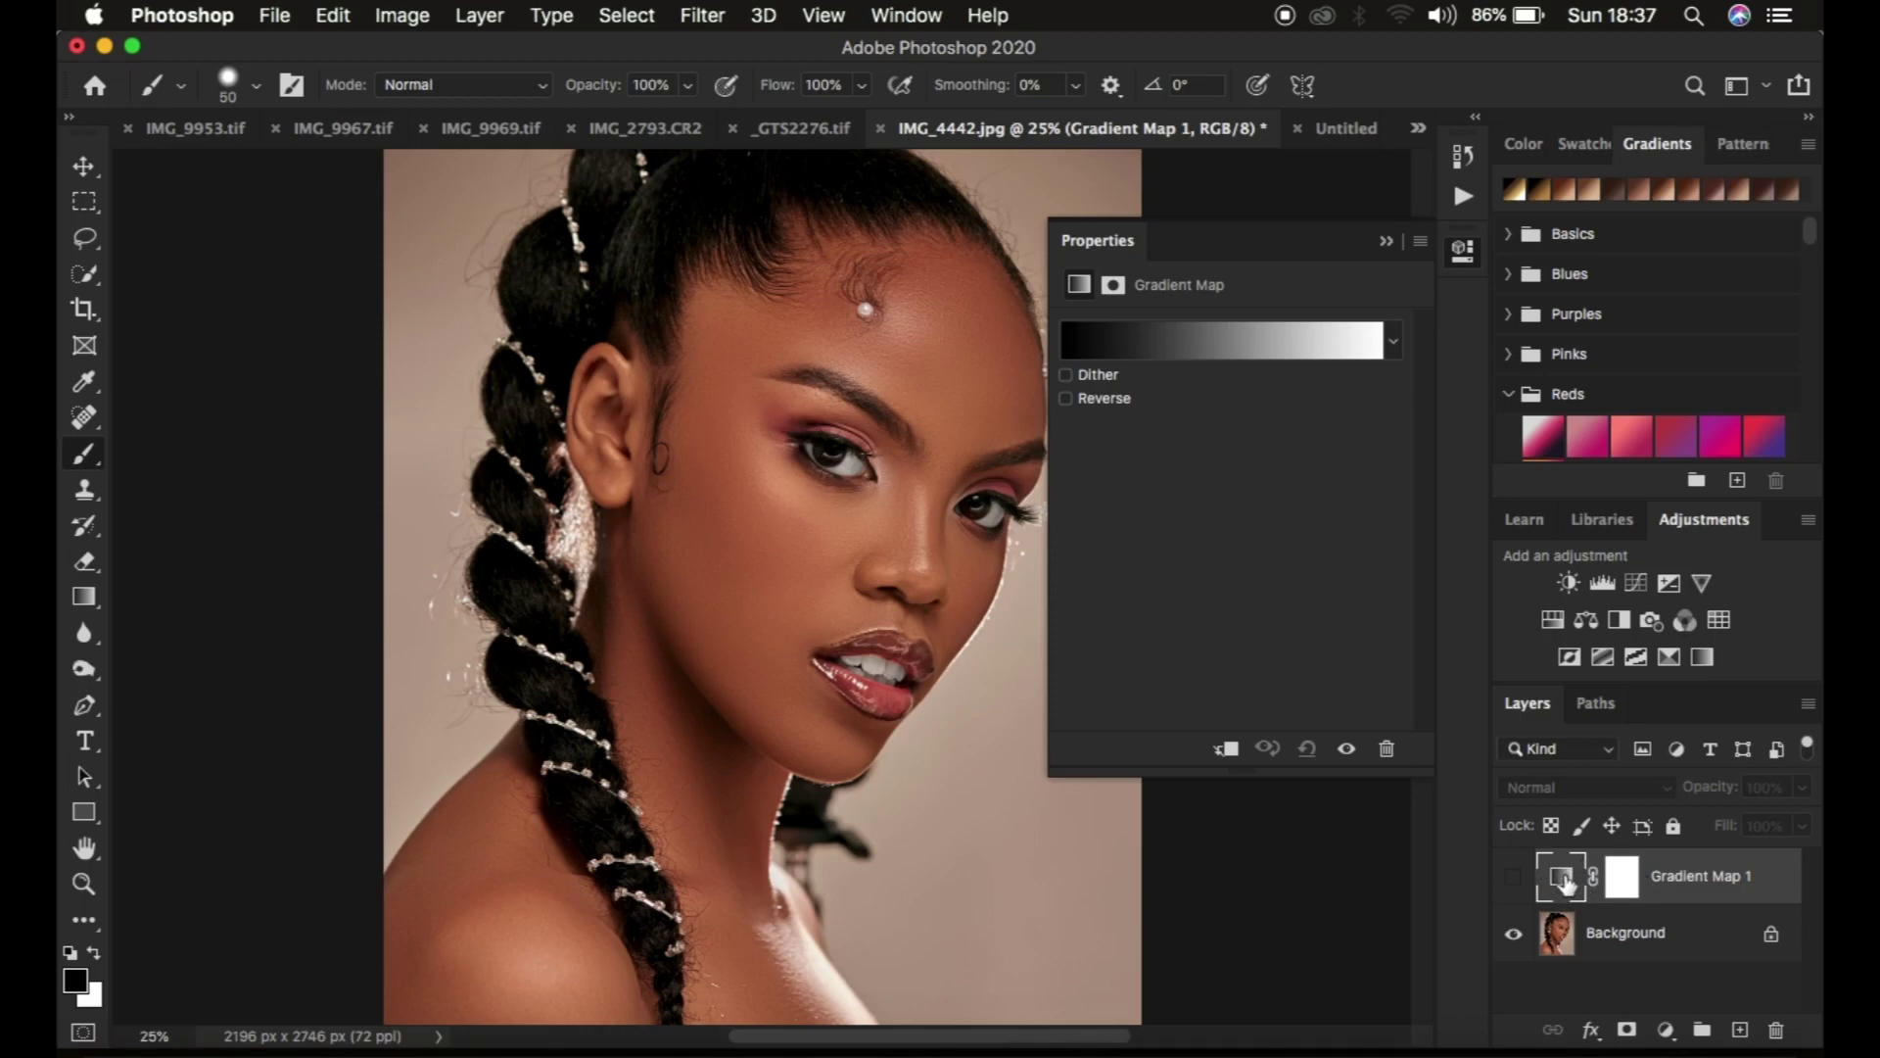
pyautogui.click(1203, 337)
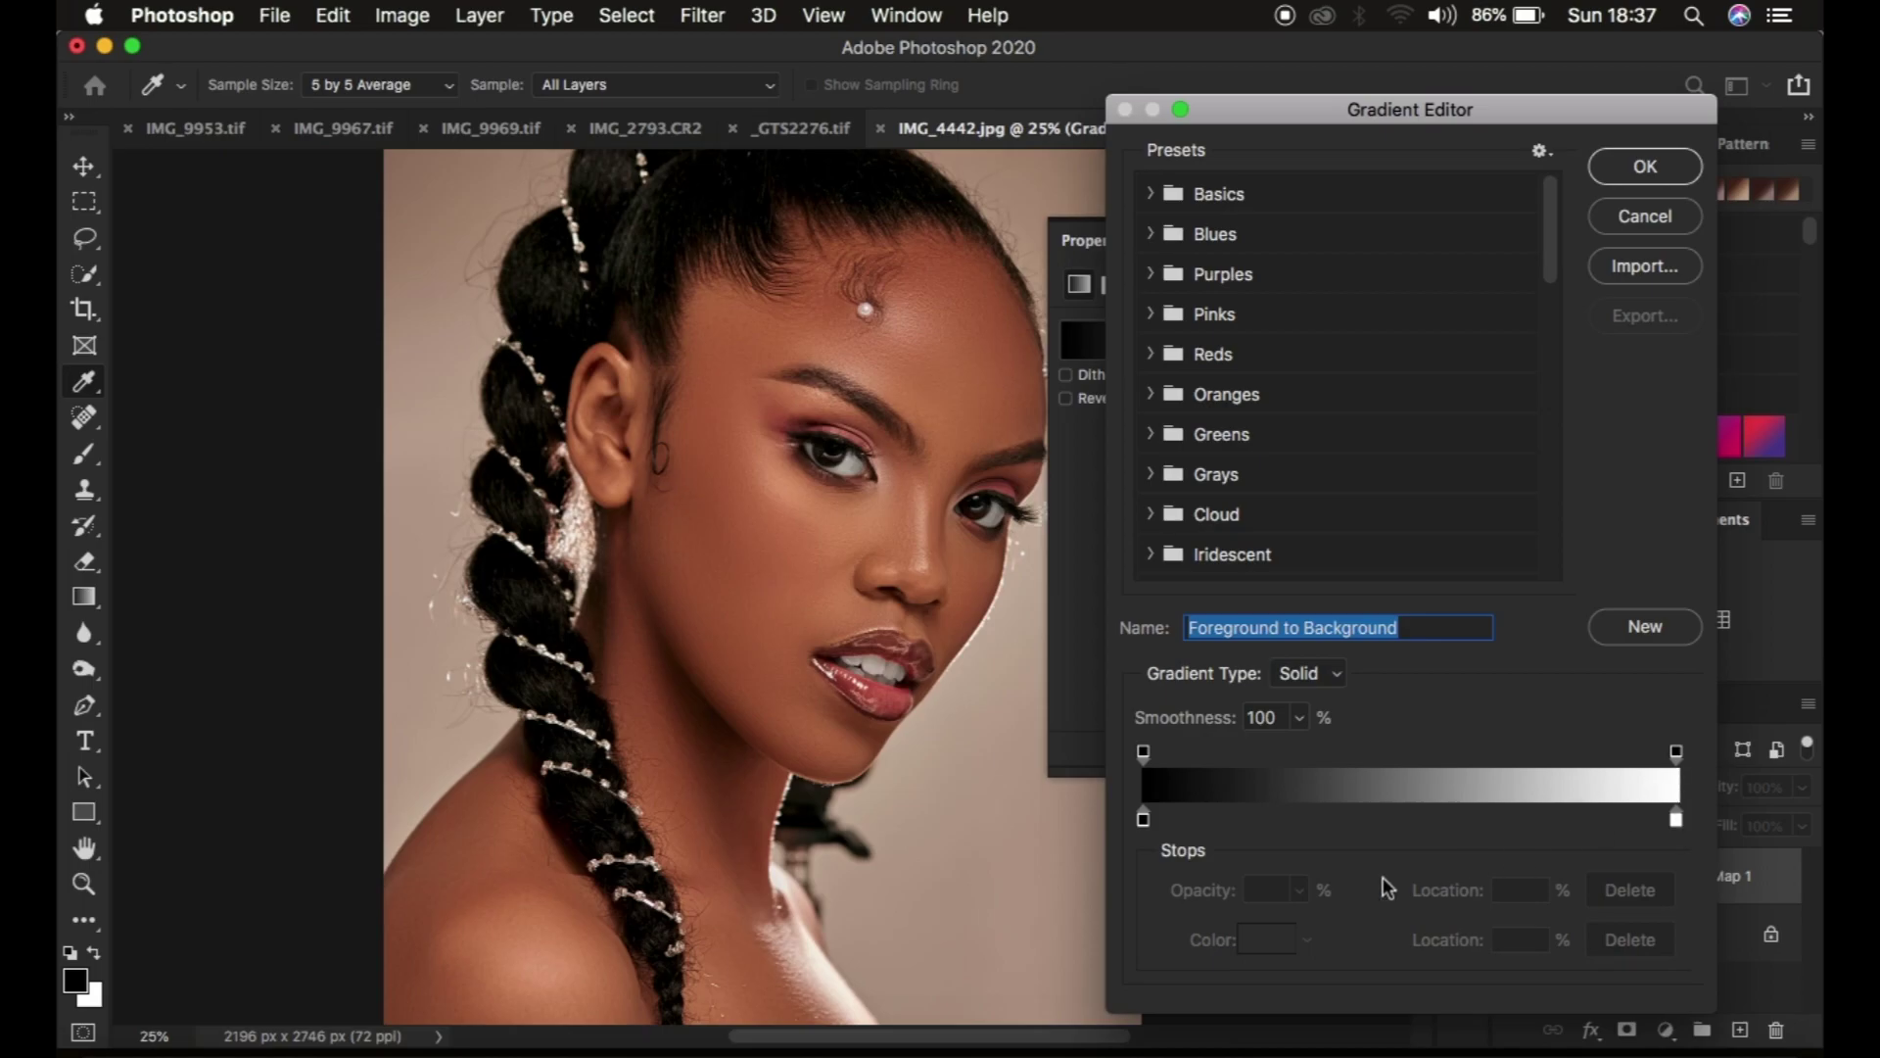
pyautogui.click(1144, 820)
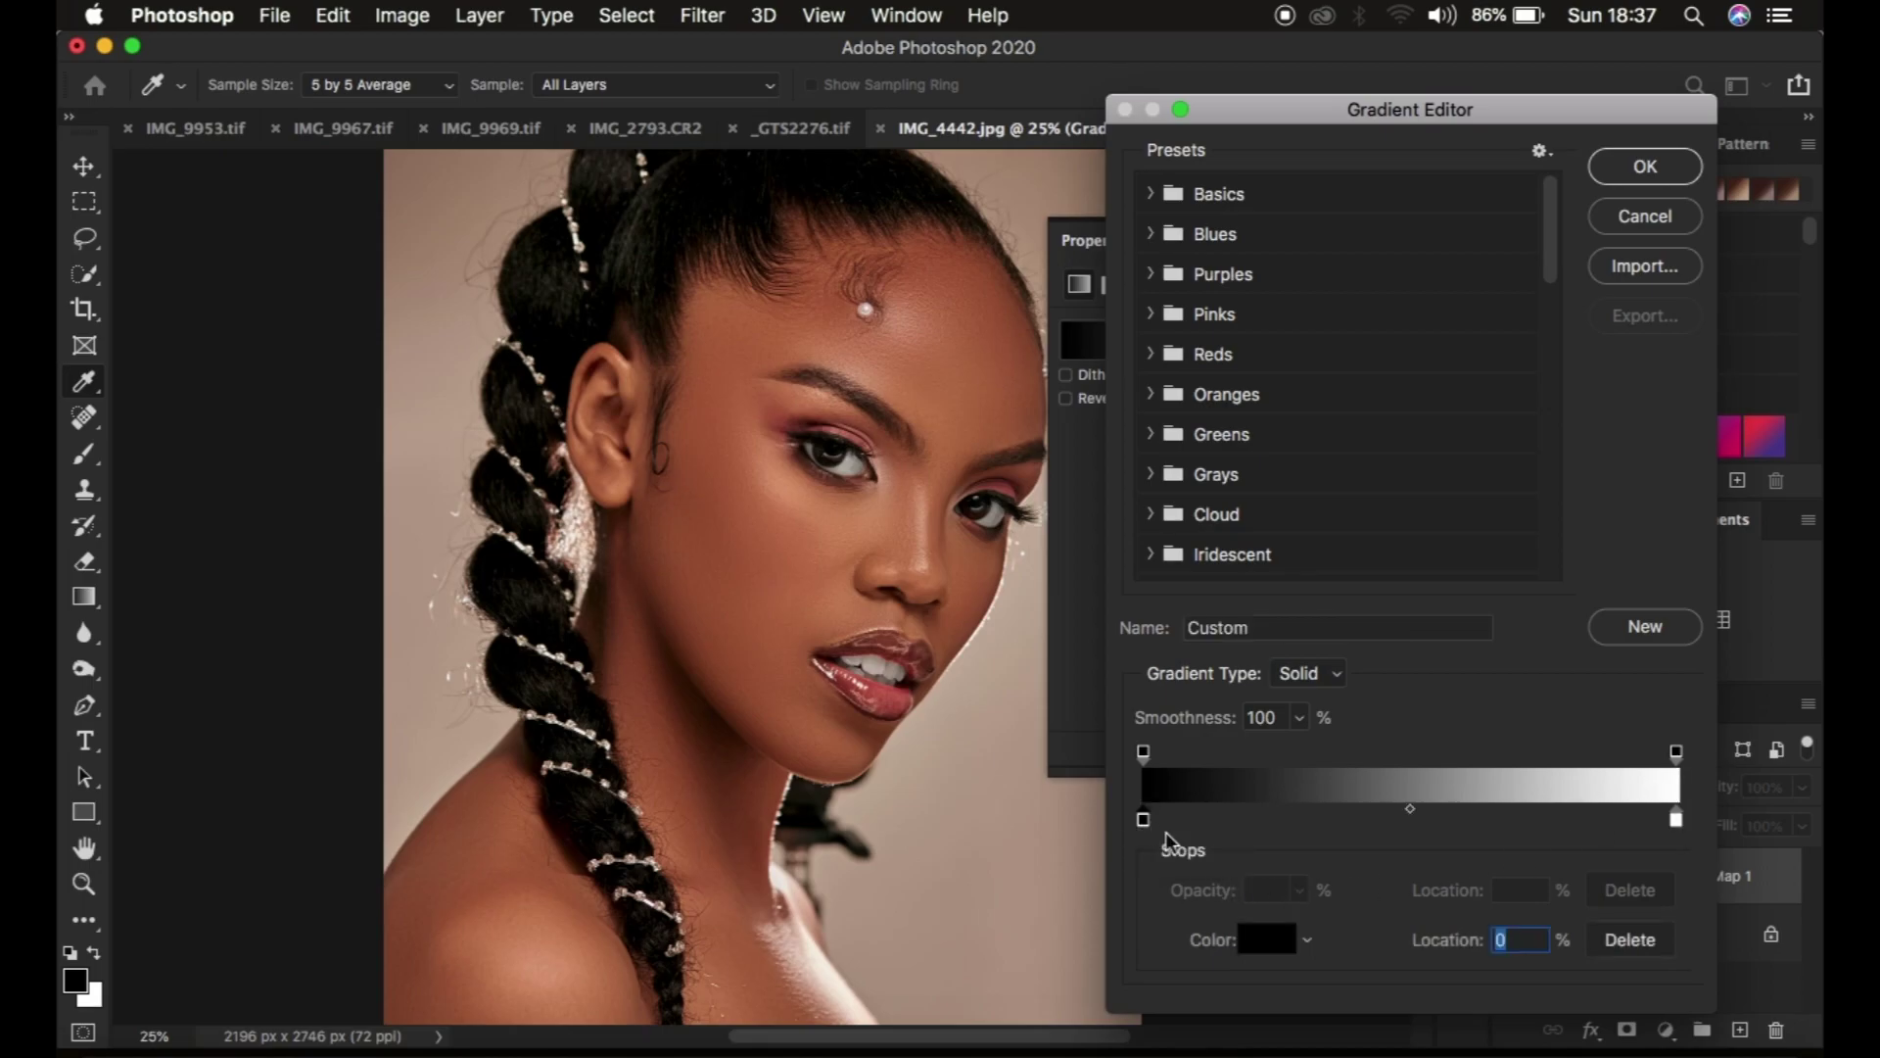
pyautogui.click(1260, 942)
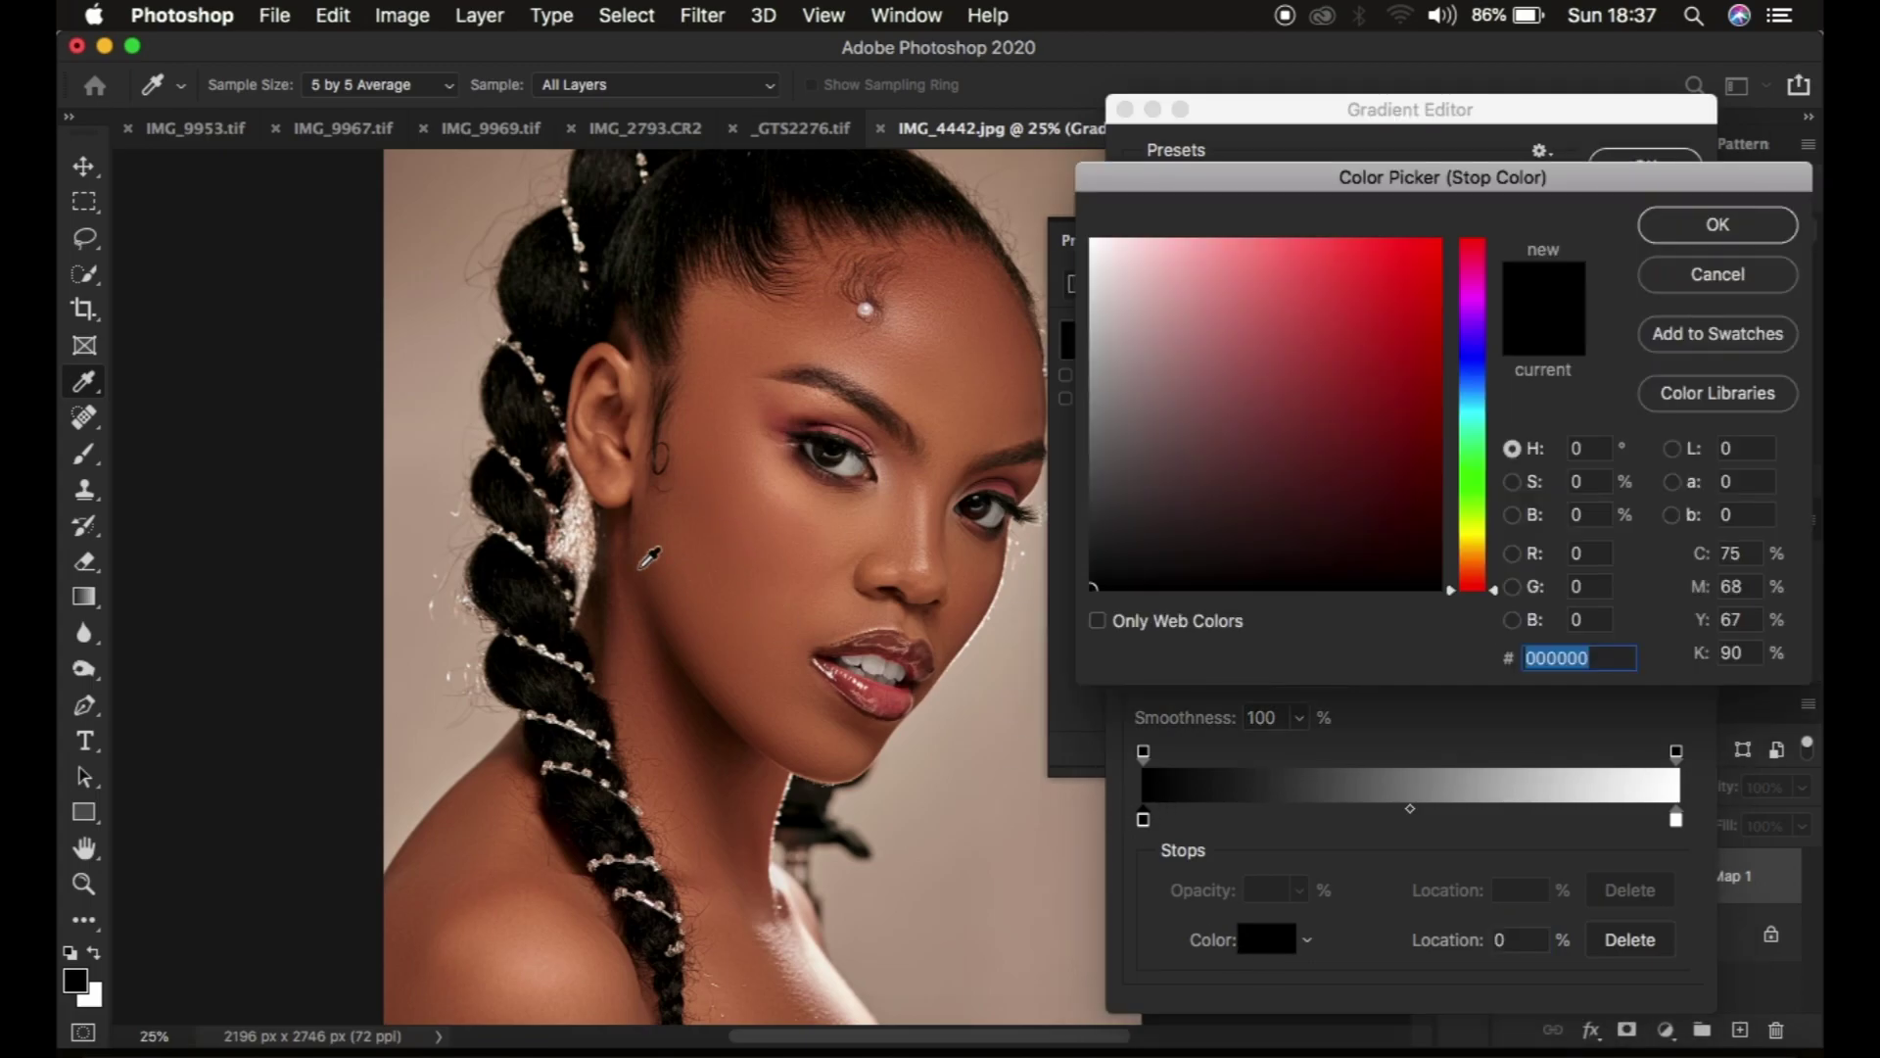
pyautogui.press('super+plus')
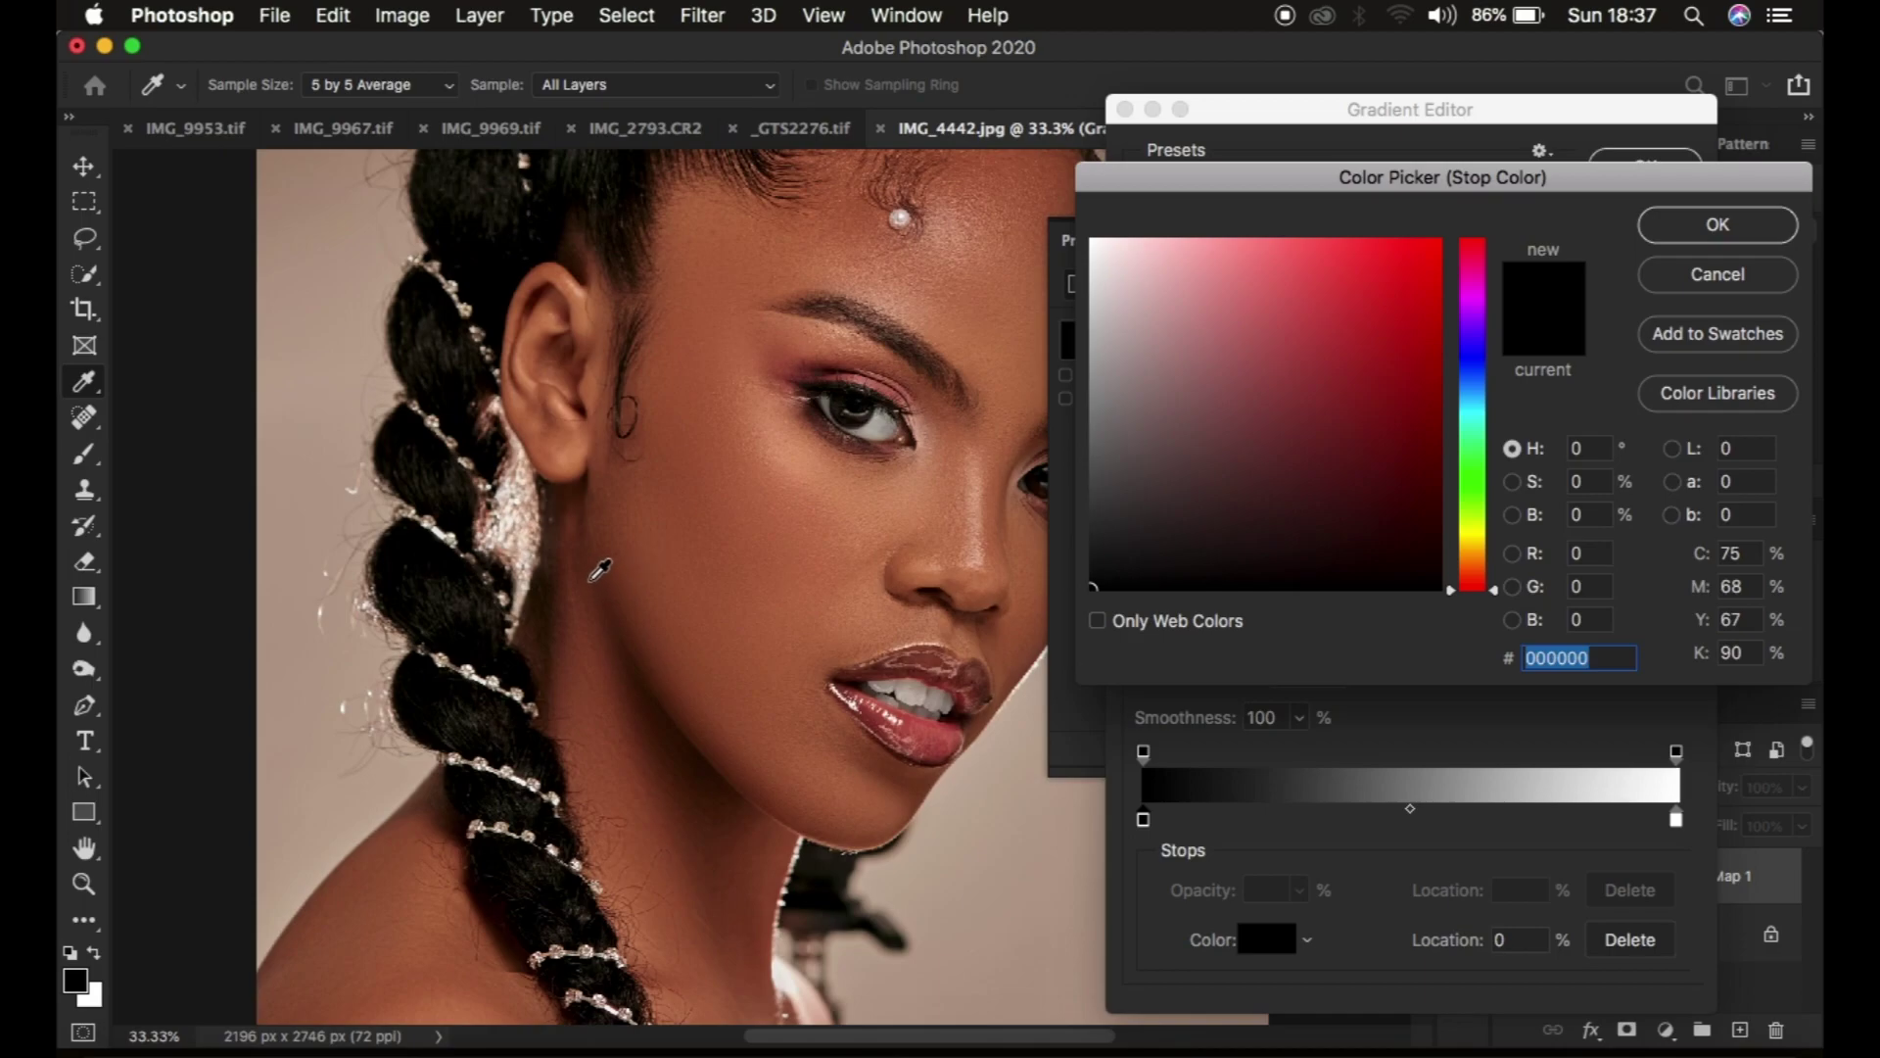
pyautogui.click(592, 578)
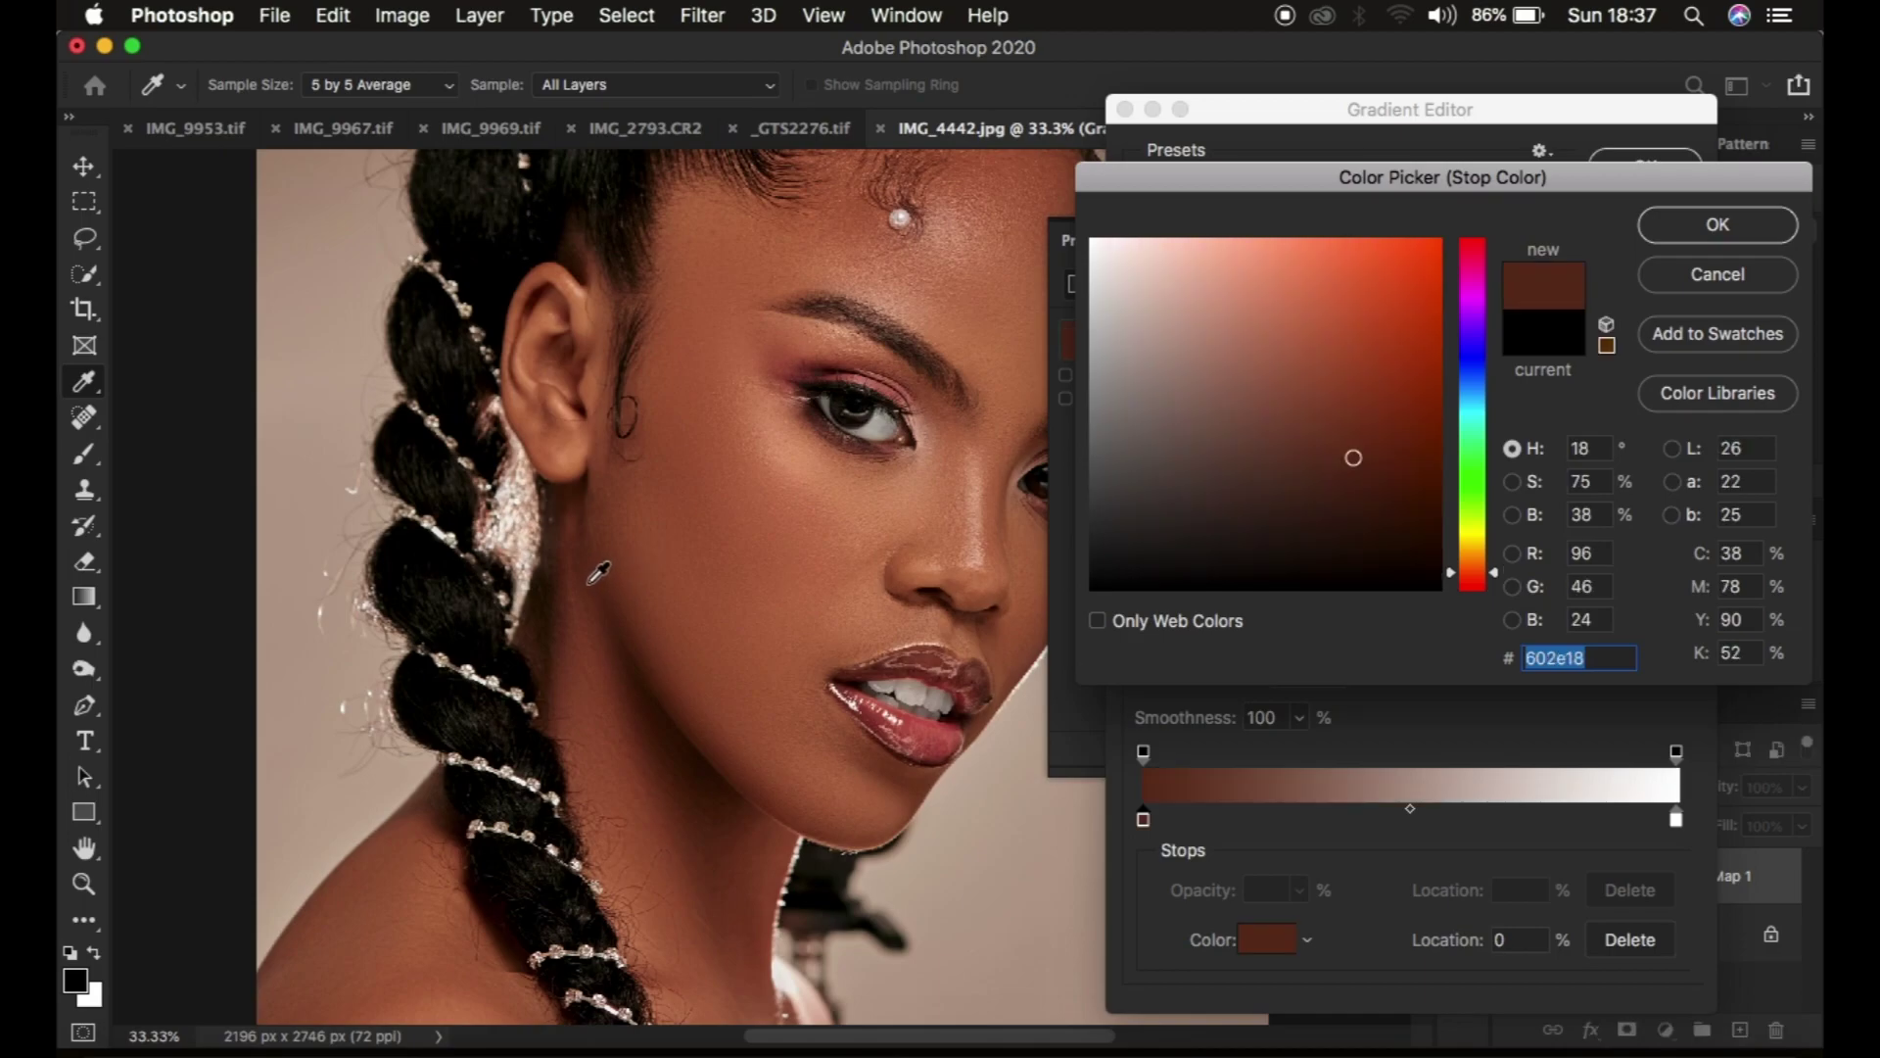
pyautogui.click(587, 584)
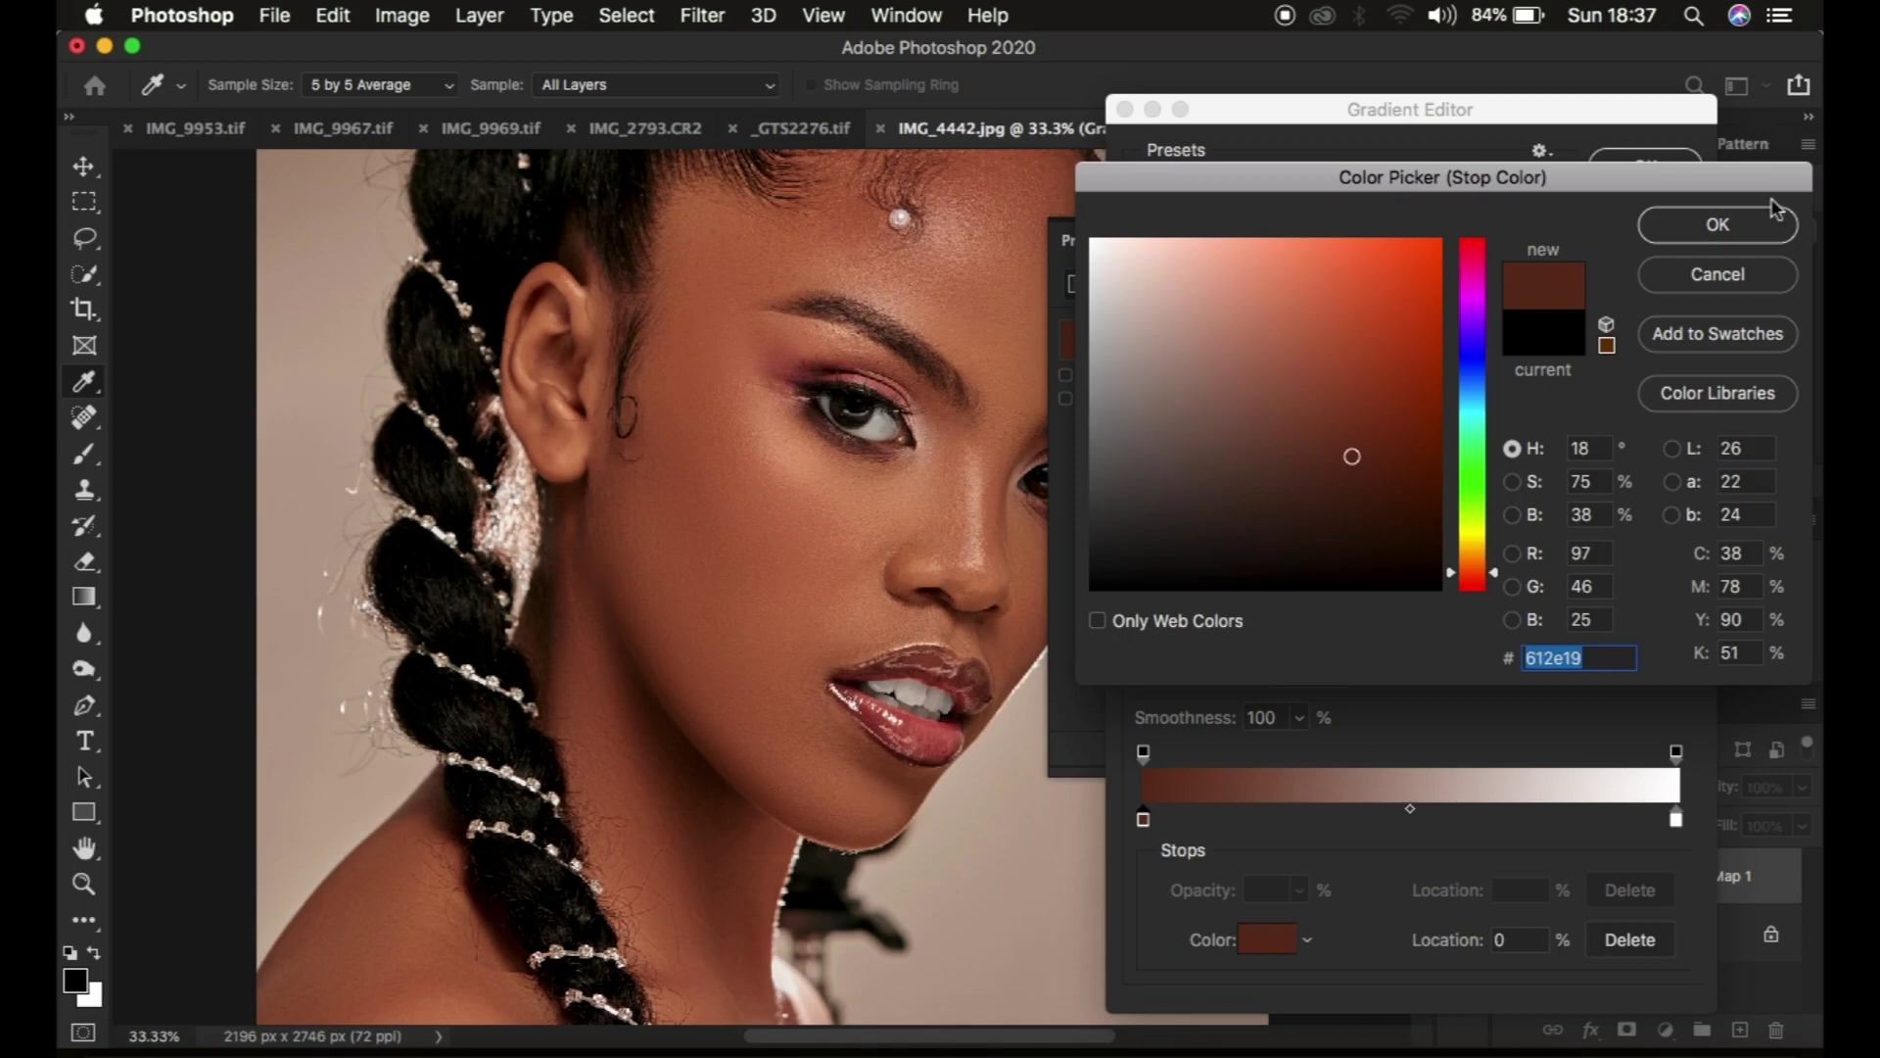
pyautogui.click(1714, 229)
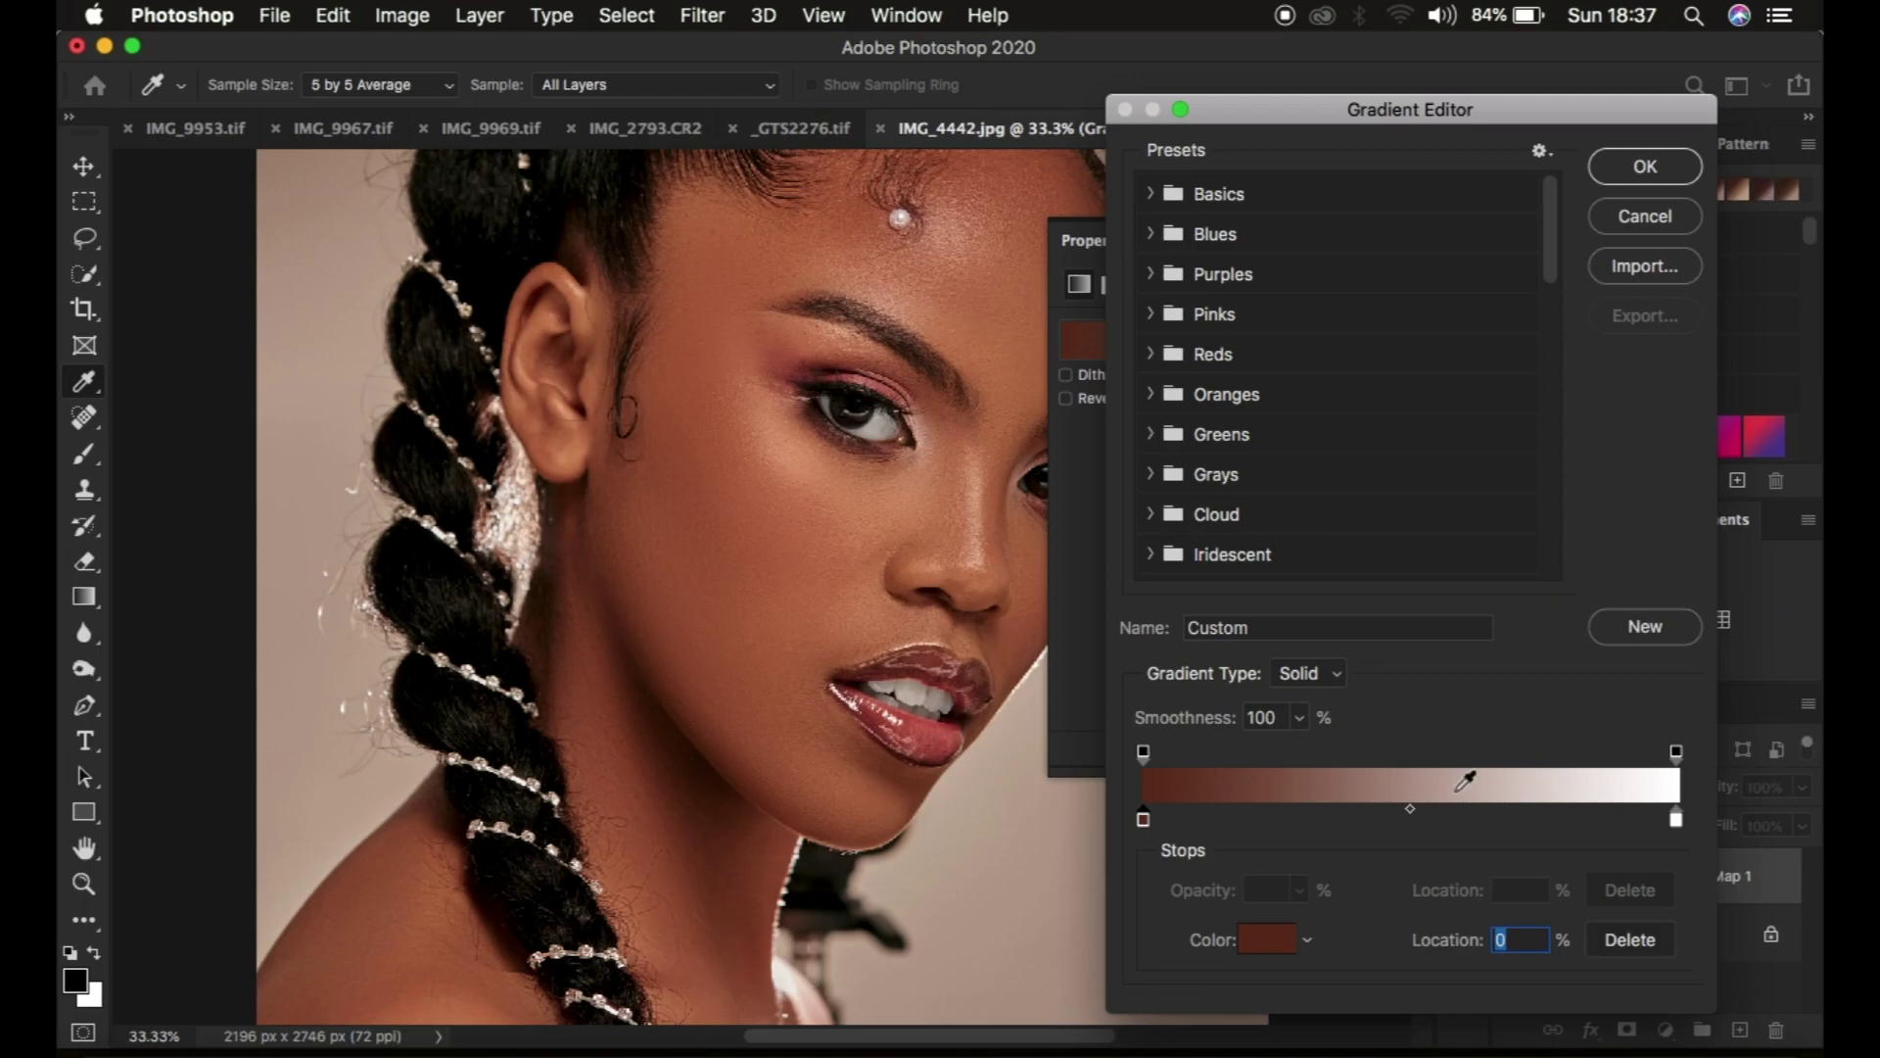
# Step: Add a colour stop at 50% and set it to the midtone a9603c, sampled from the side of the forehead
pyautogui.click(1396, 816)
pyautogui.write('50')
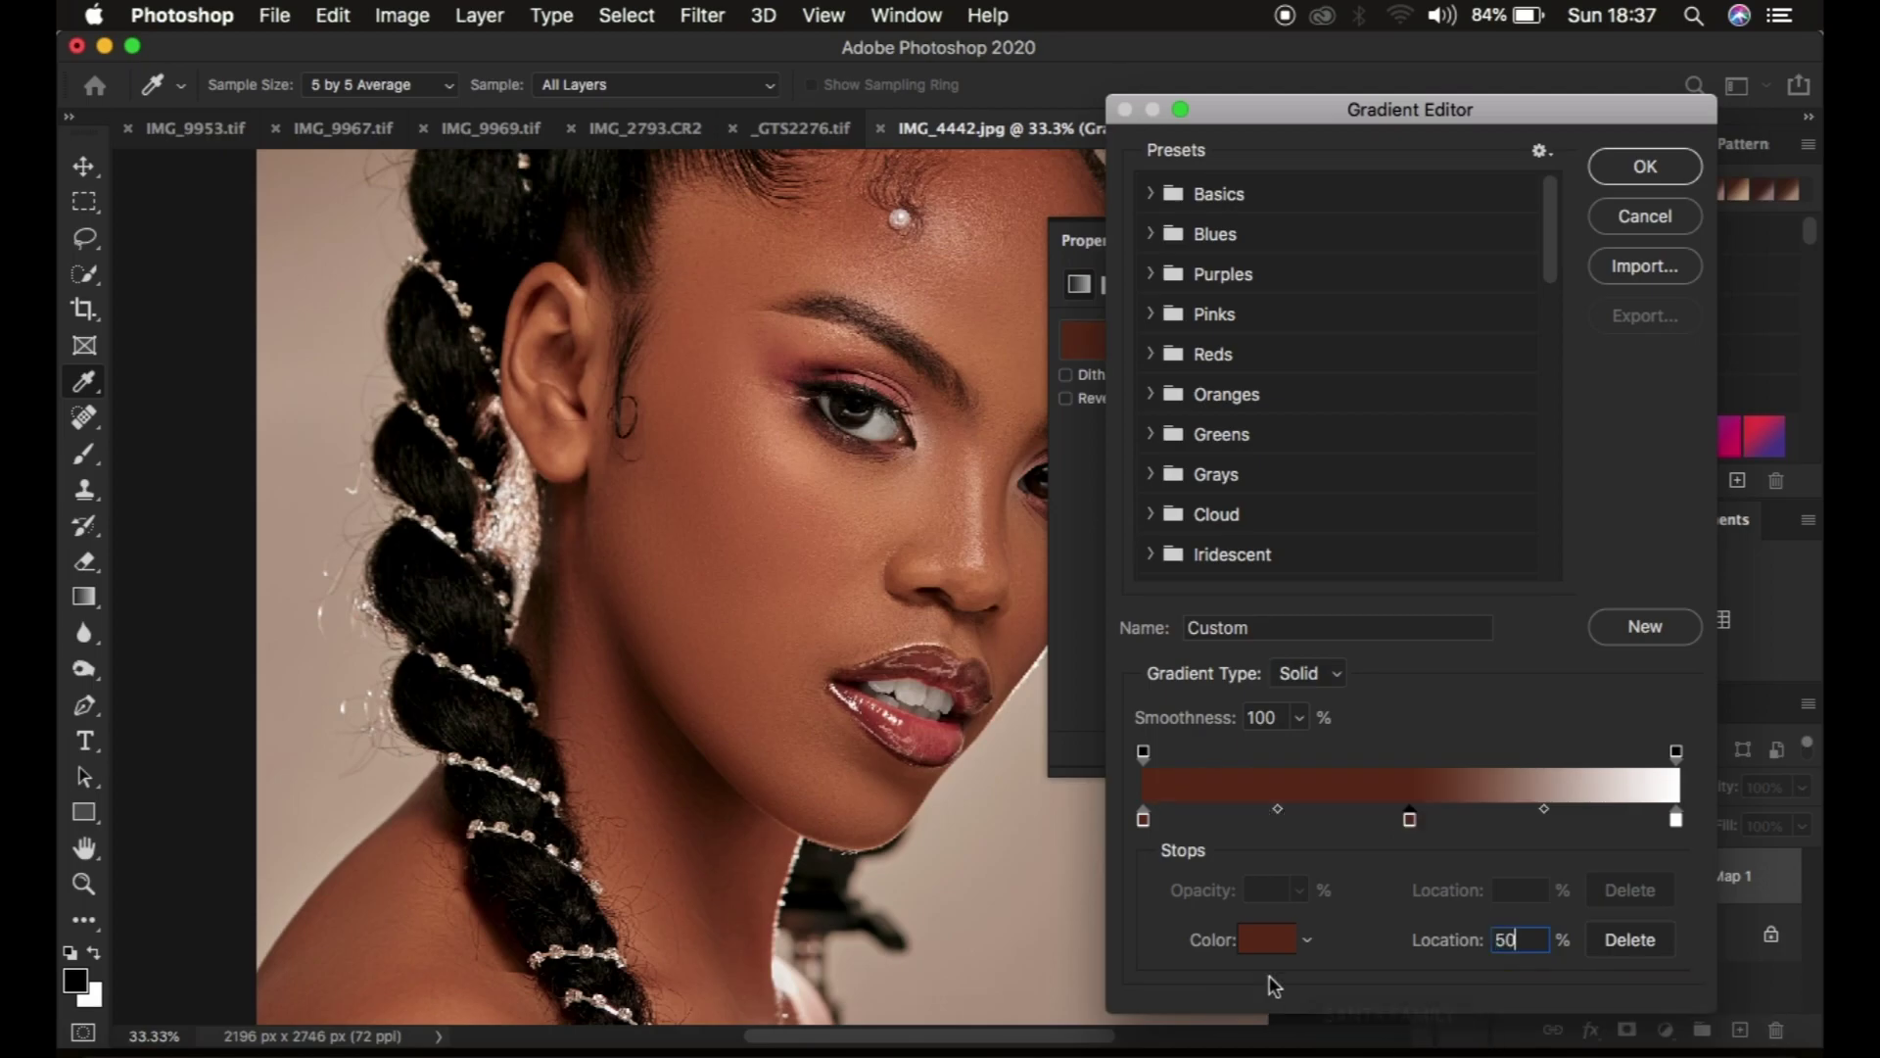
pyautogui.click(1261, 945)
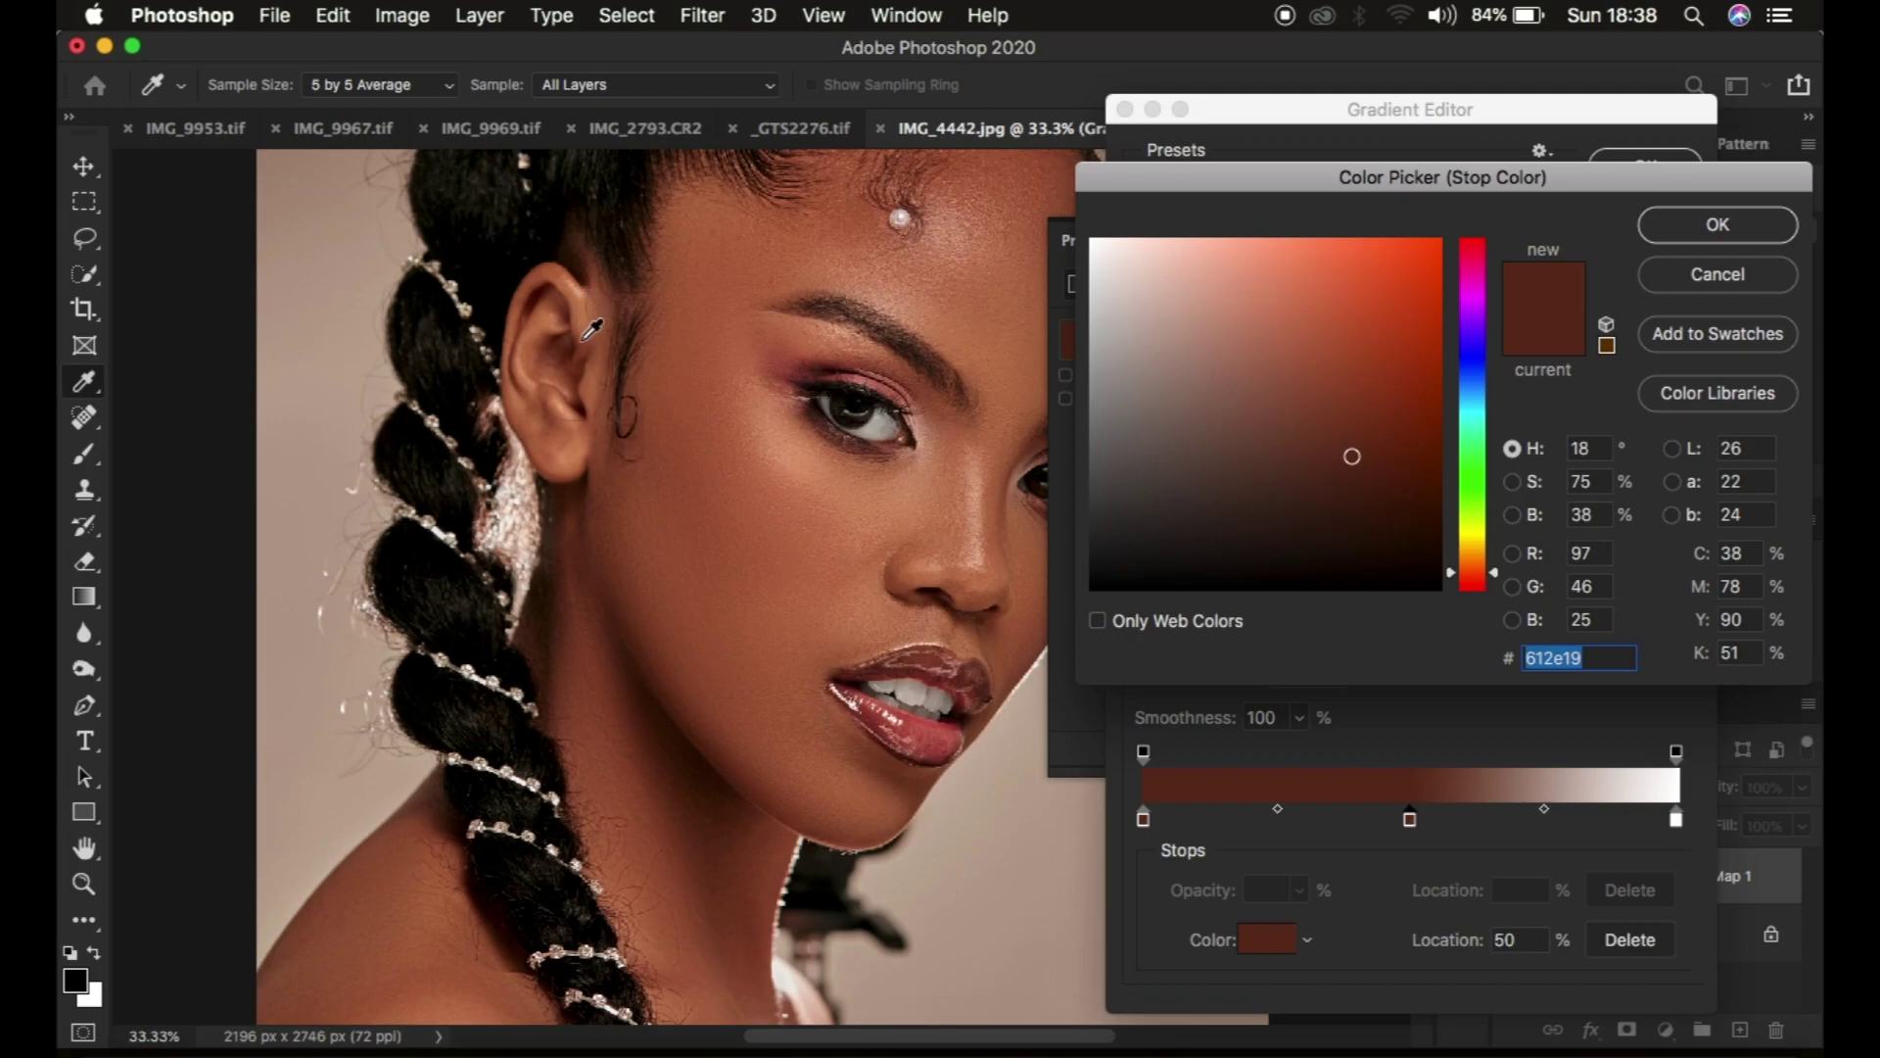
pyautogui.click(686, 292)
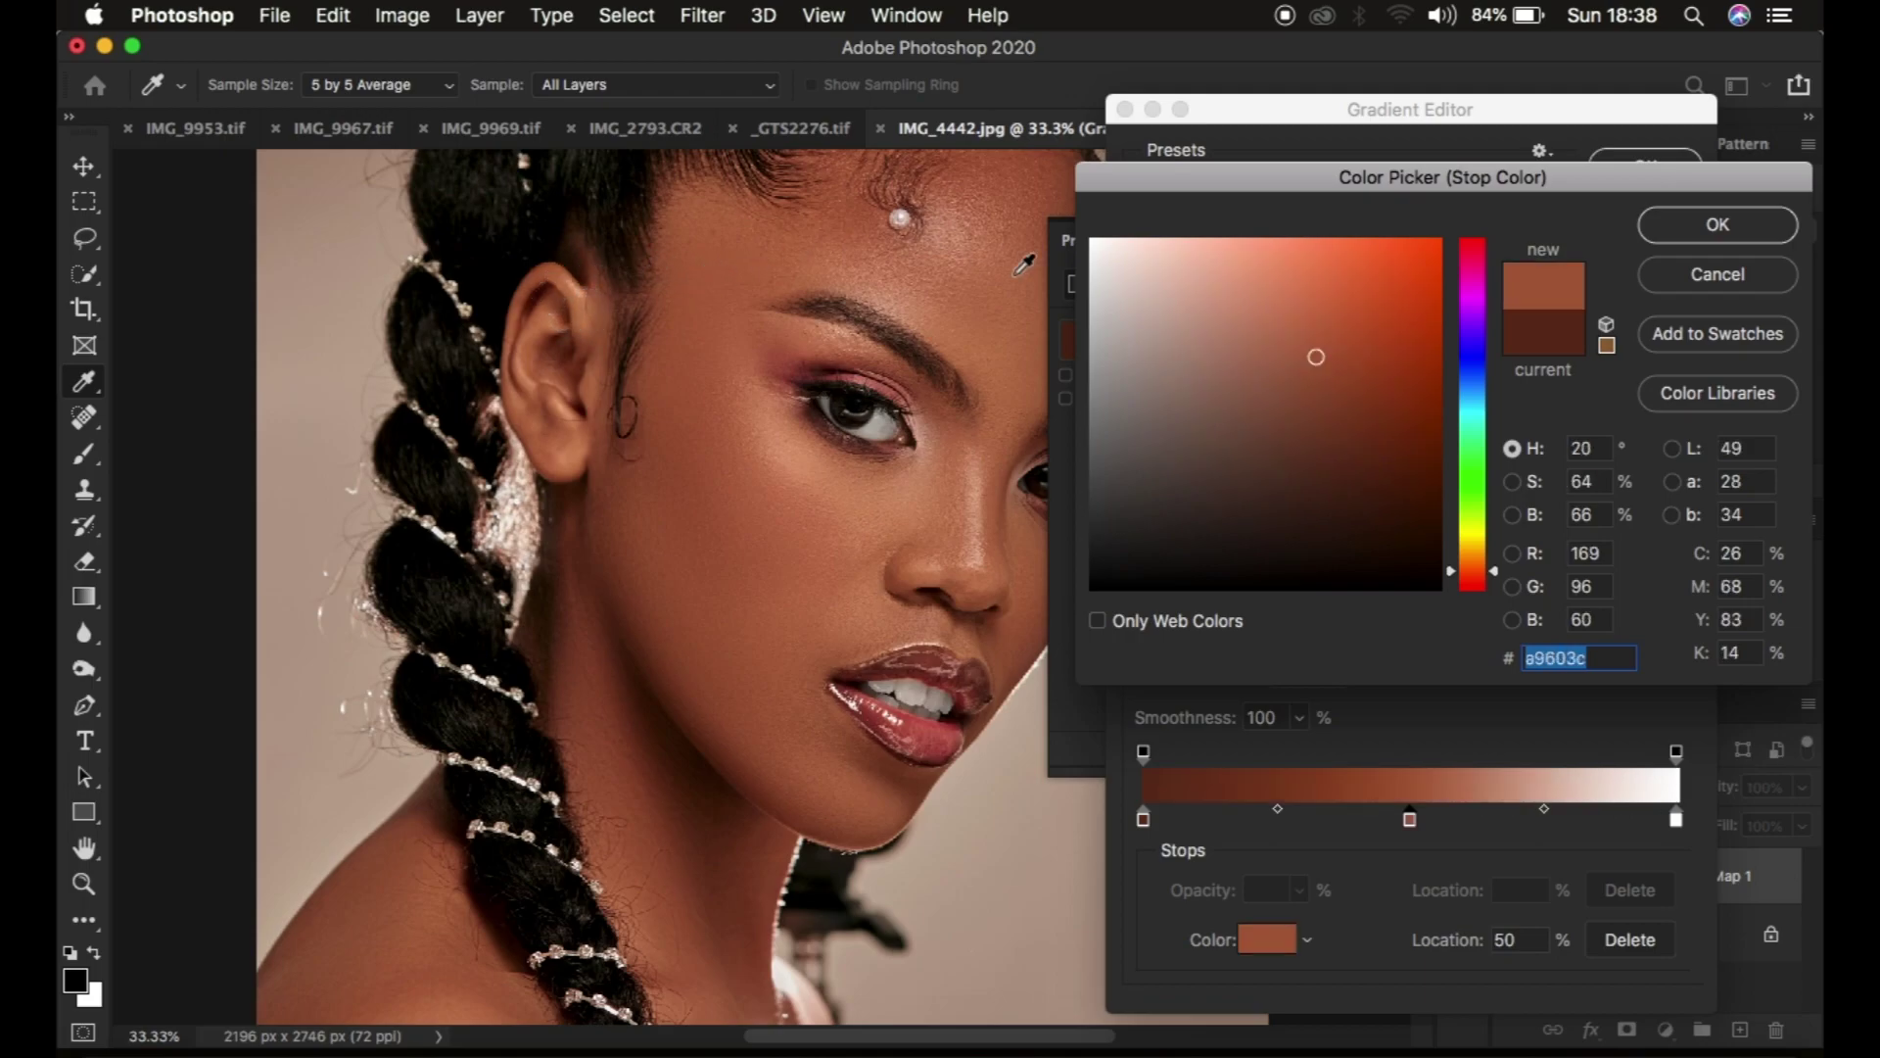
pyautogui.click(1709, 224)
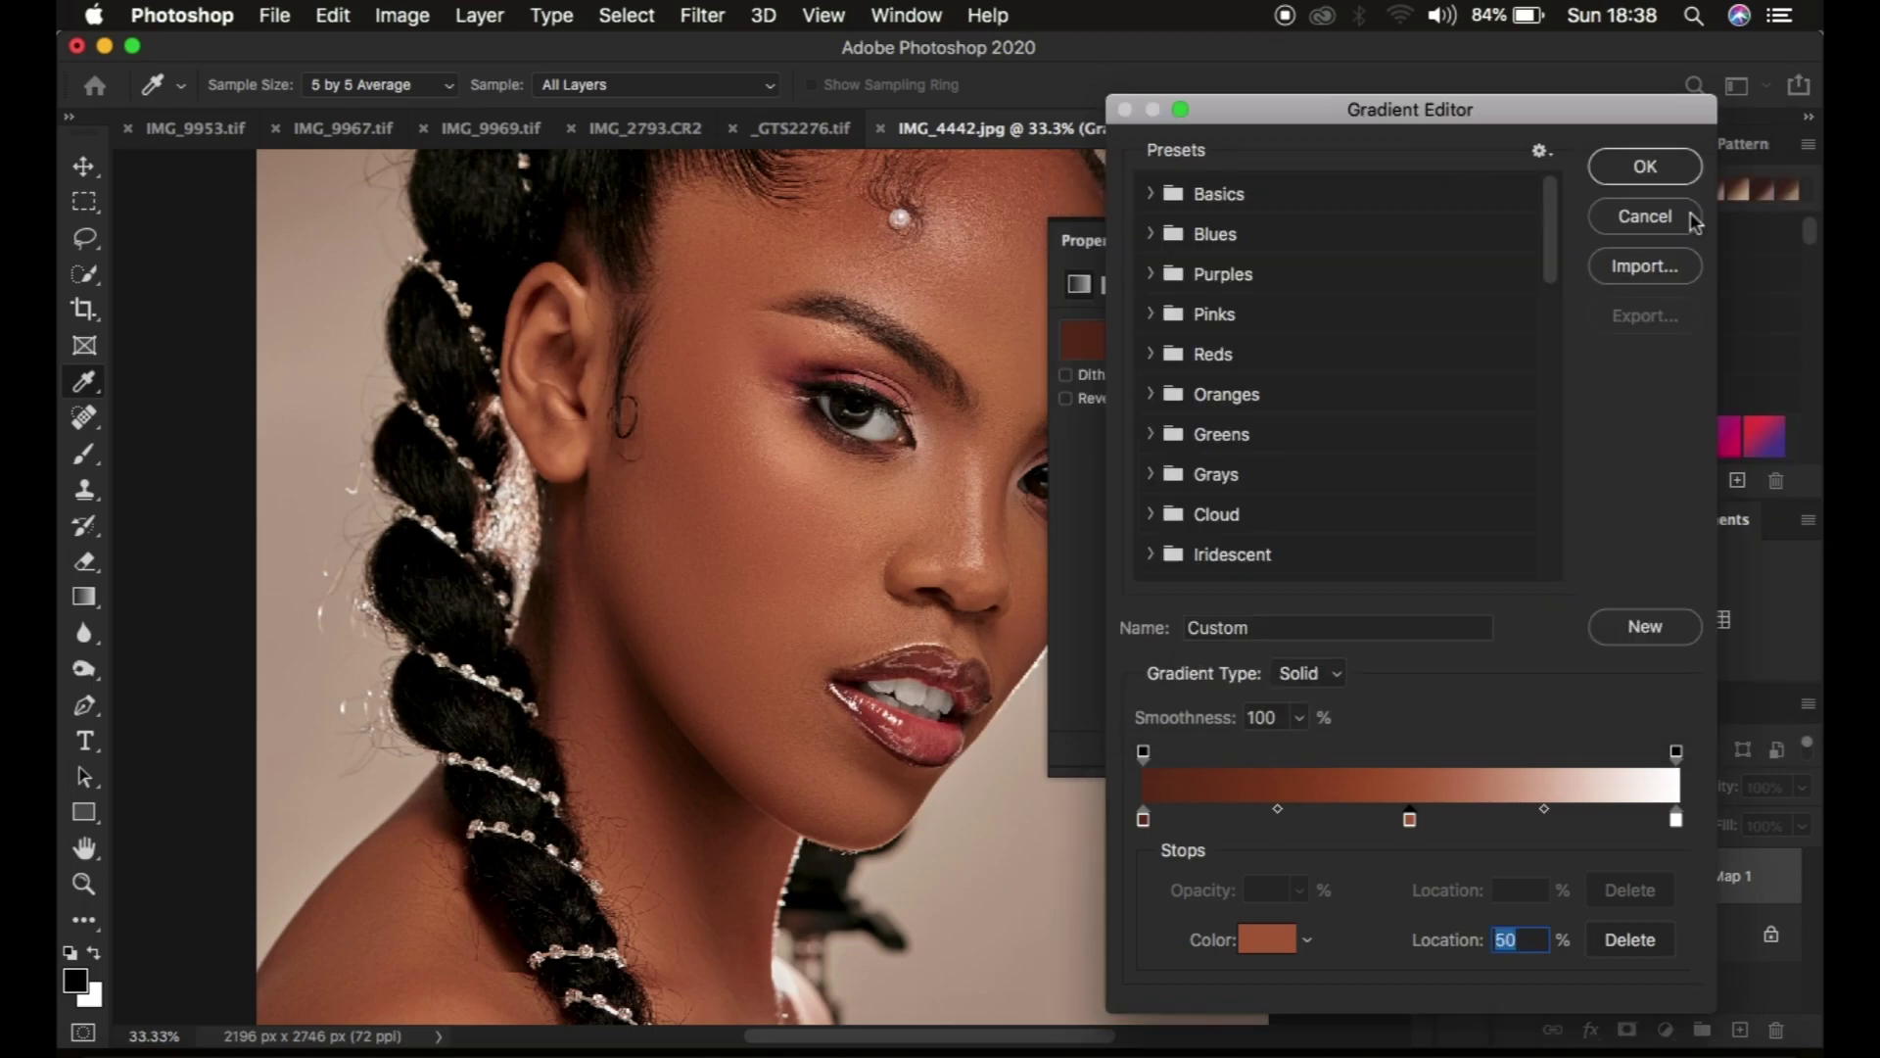
# Step: Set the 100% colour stop to the highlight tone daa78b, sampled from the nose, and accept the gradient
pyautogui.click(1677, 821)
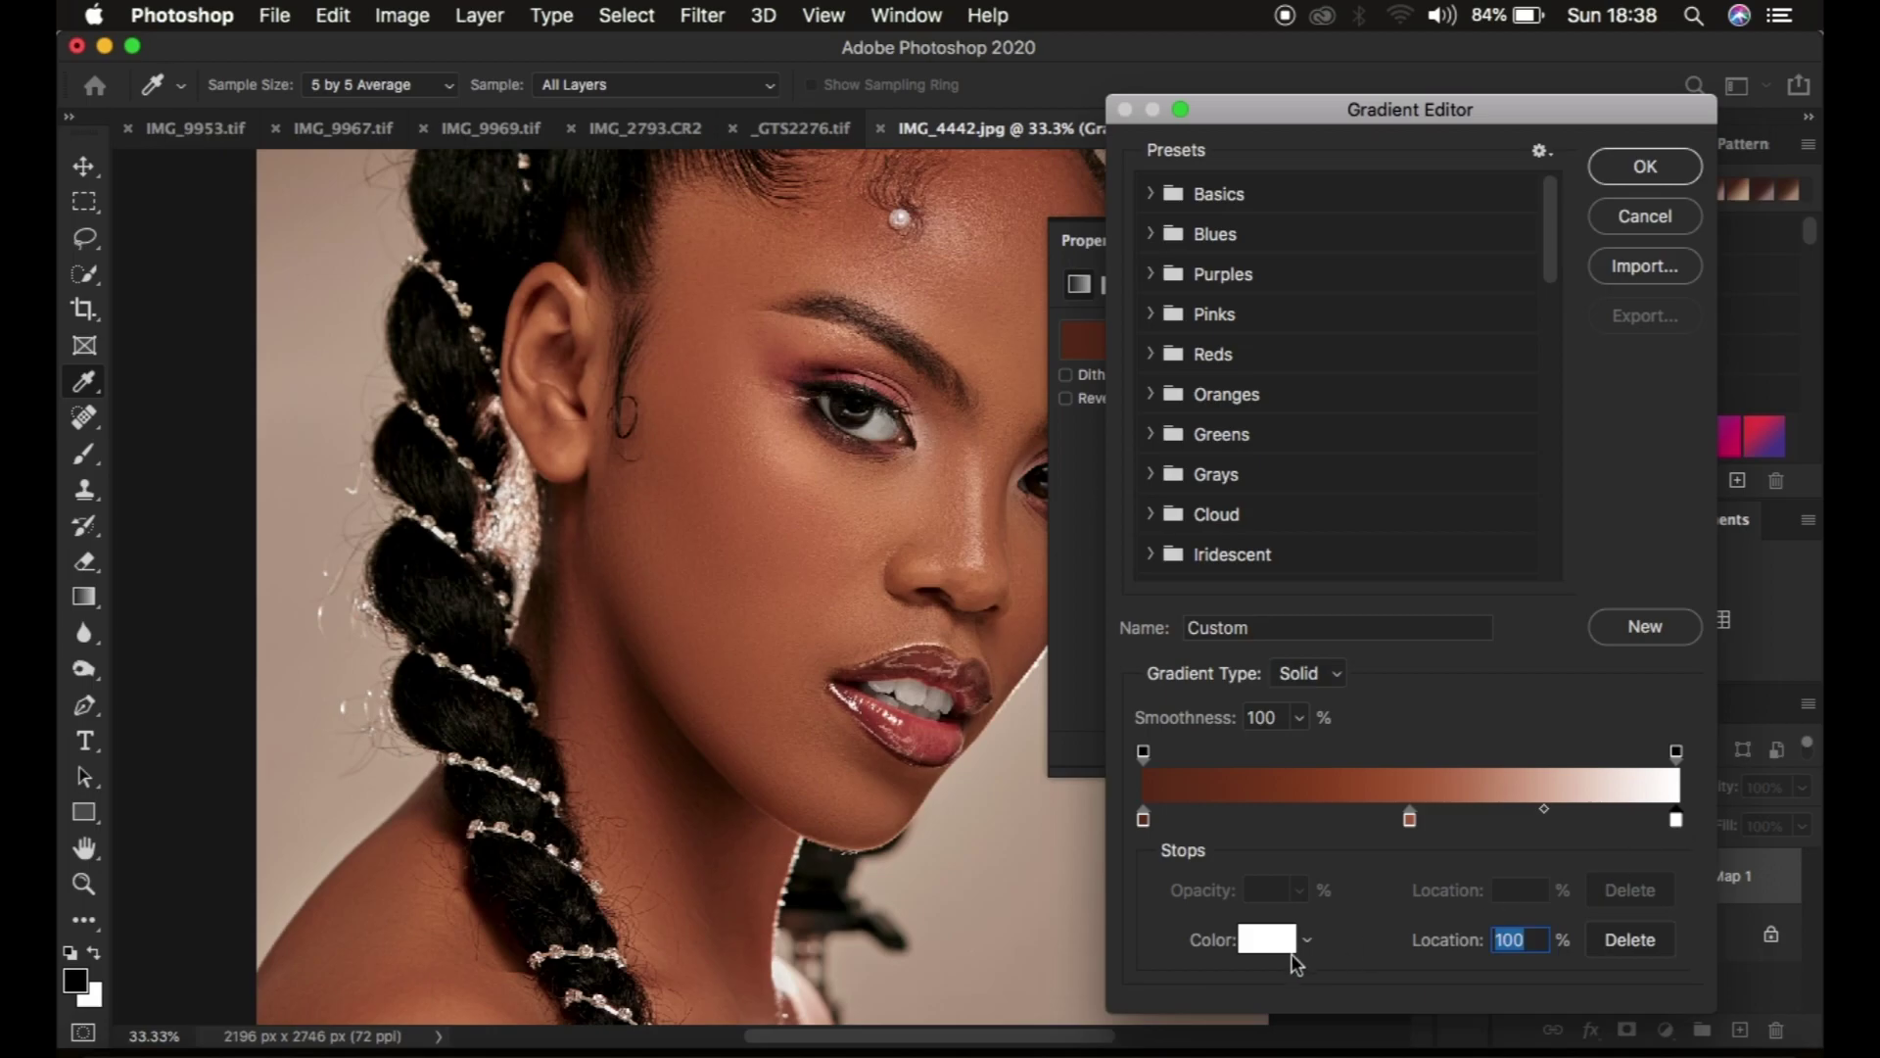
pyautogui.click(1264, 942)
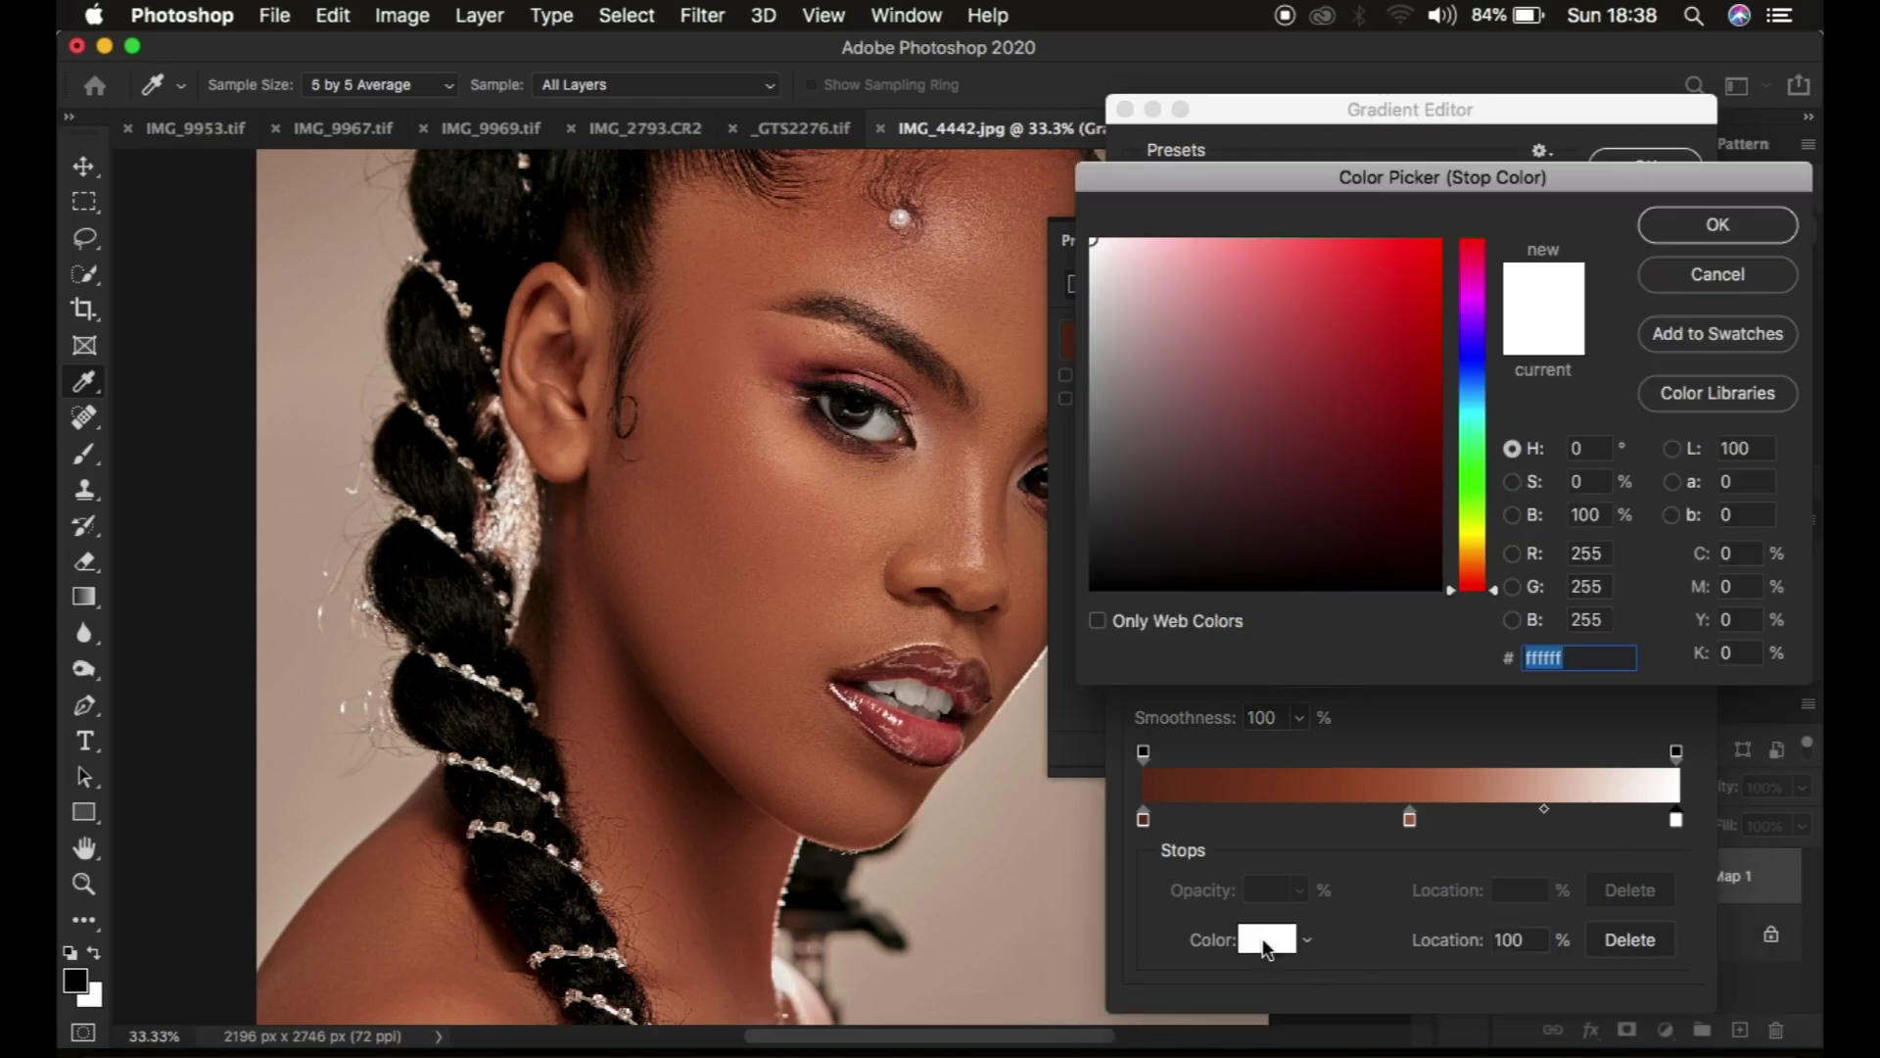
pyautogui.click(976, 556)
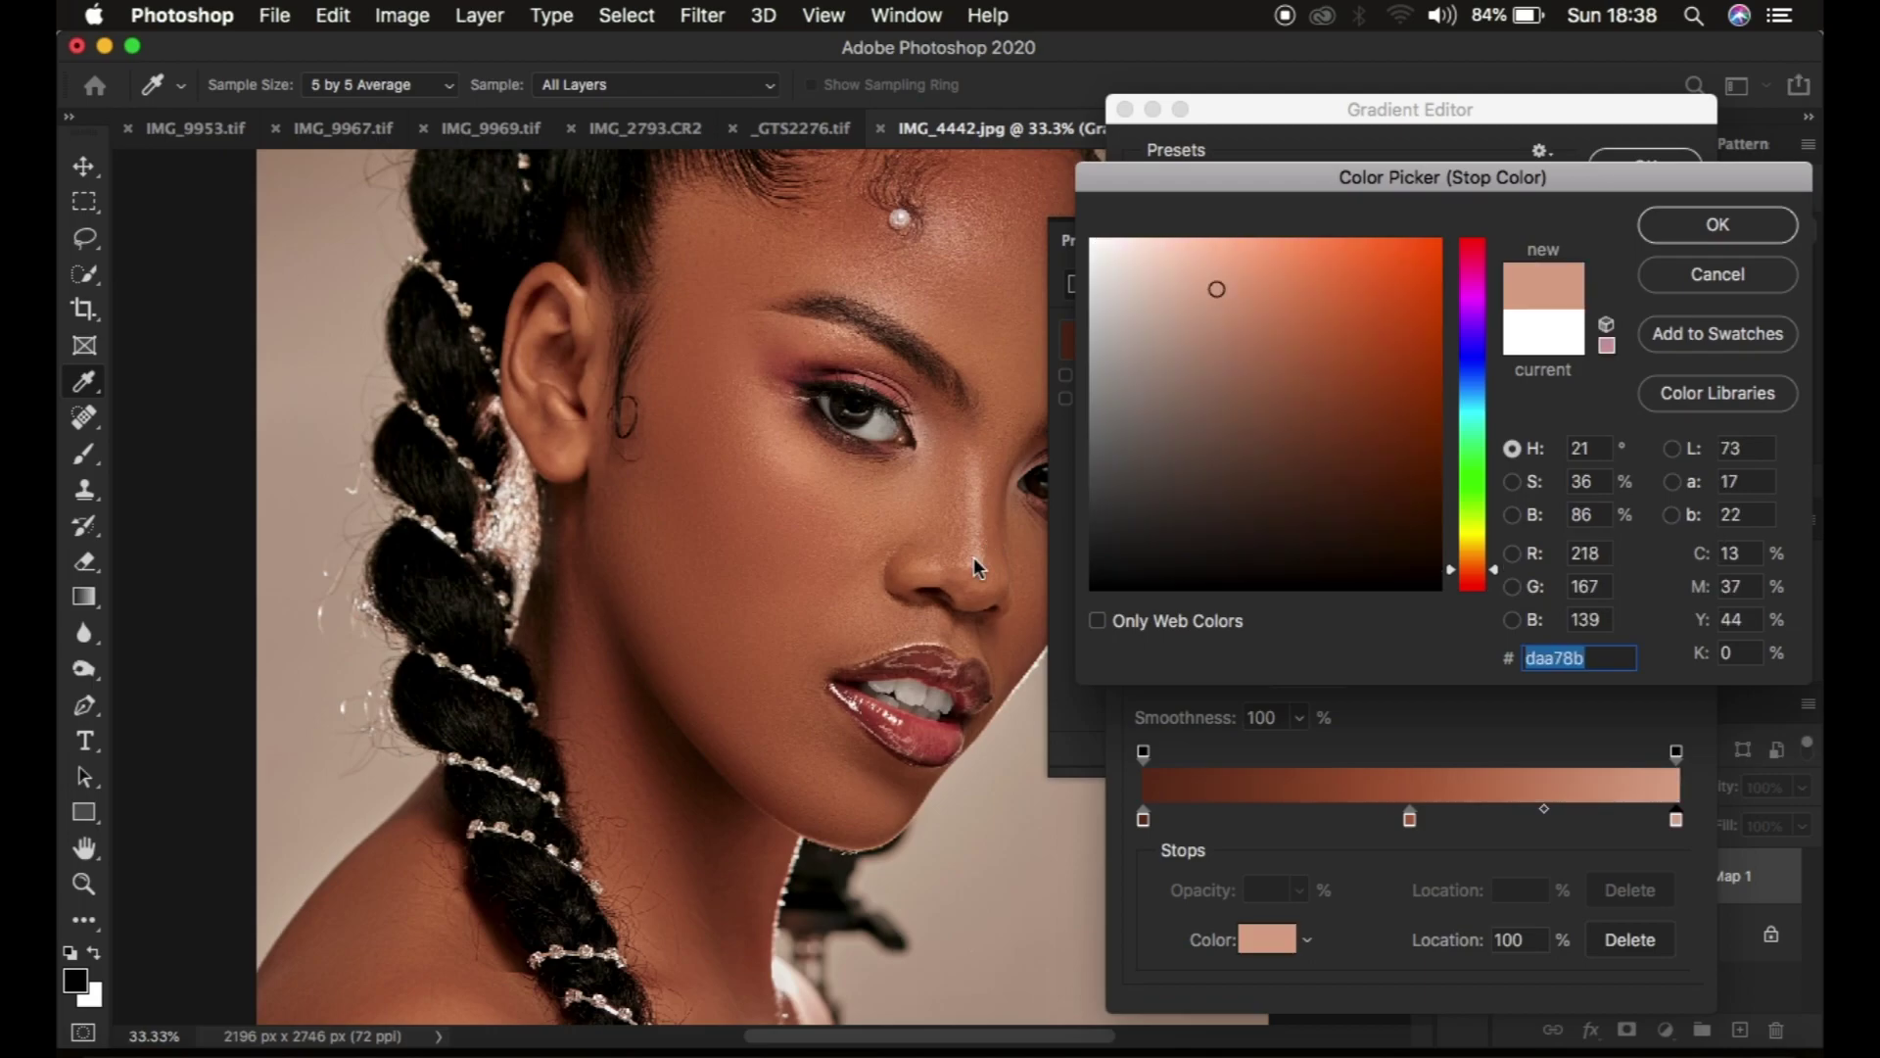
pyautogui.click(1687, 230)
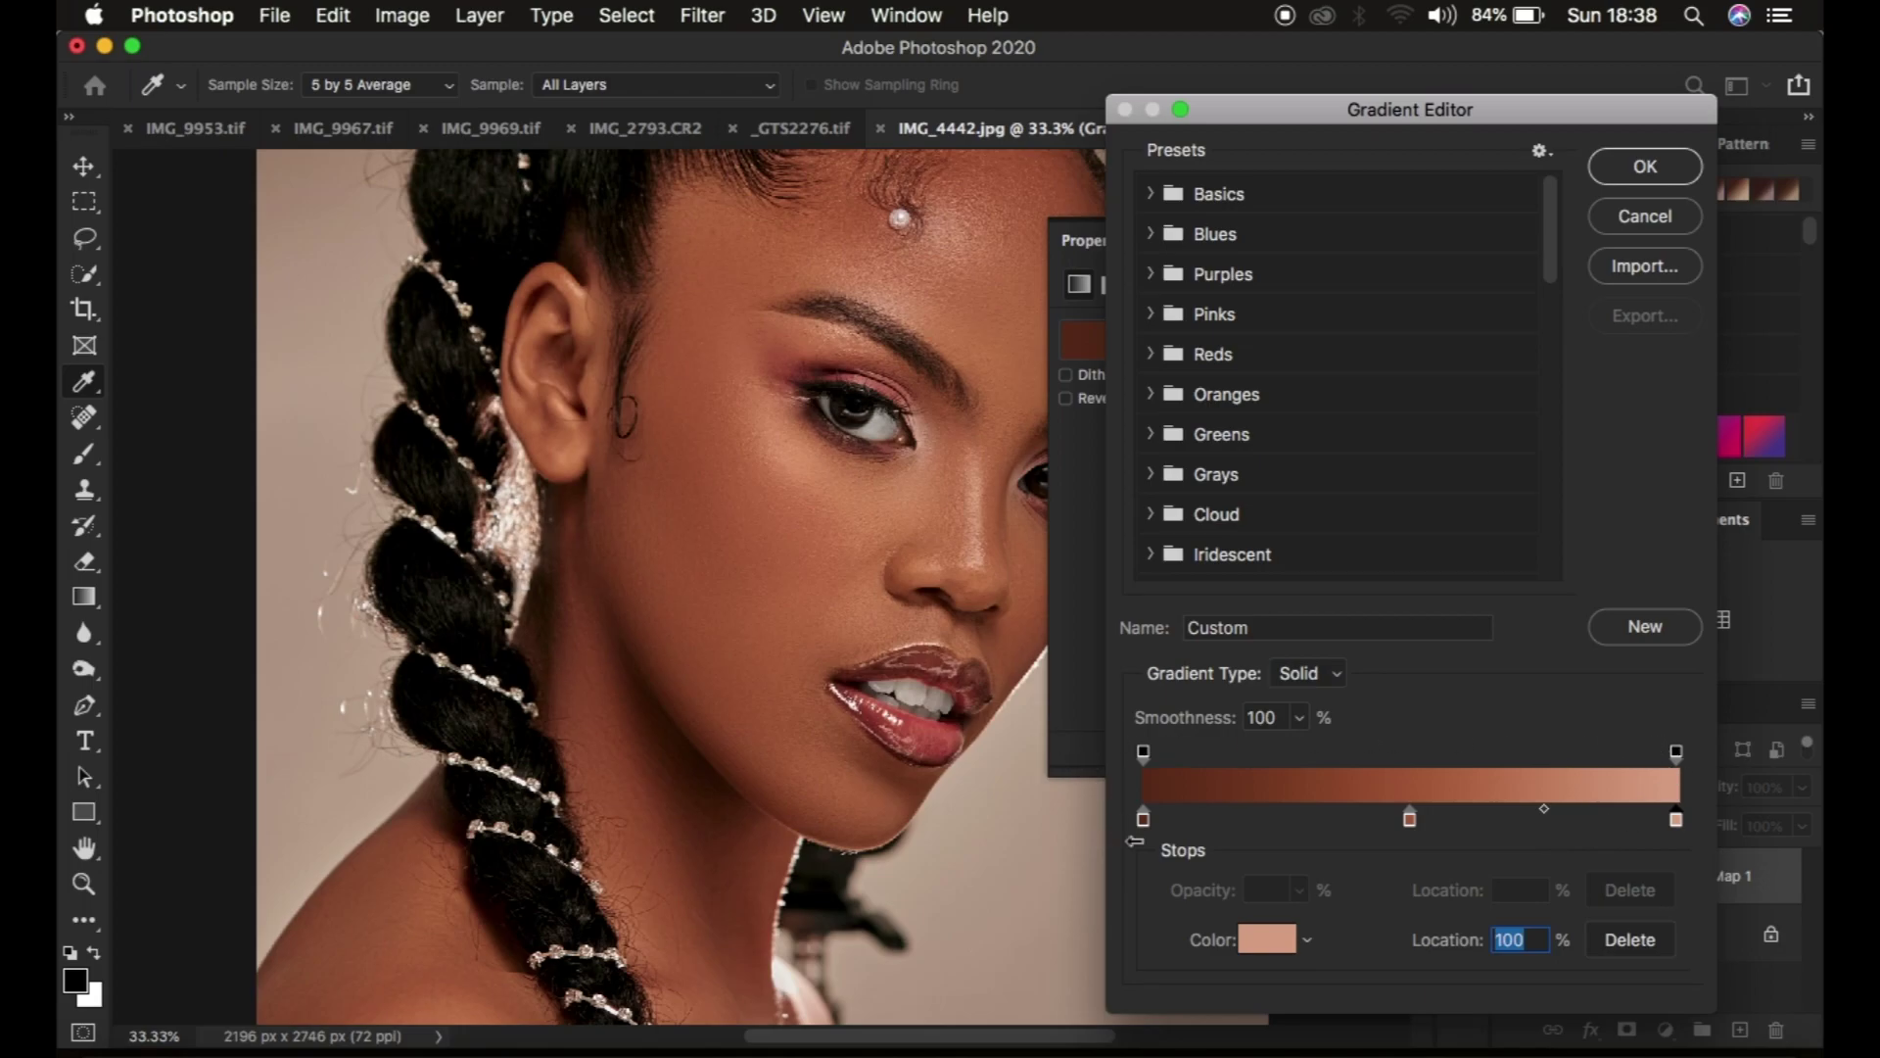
pyautogui.click(1632, 172)
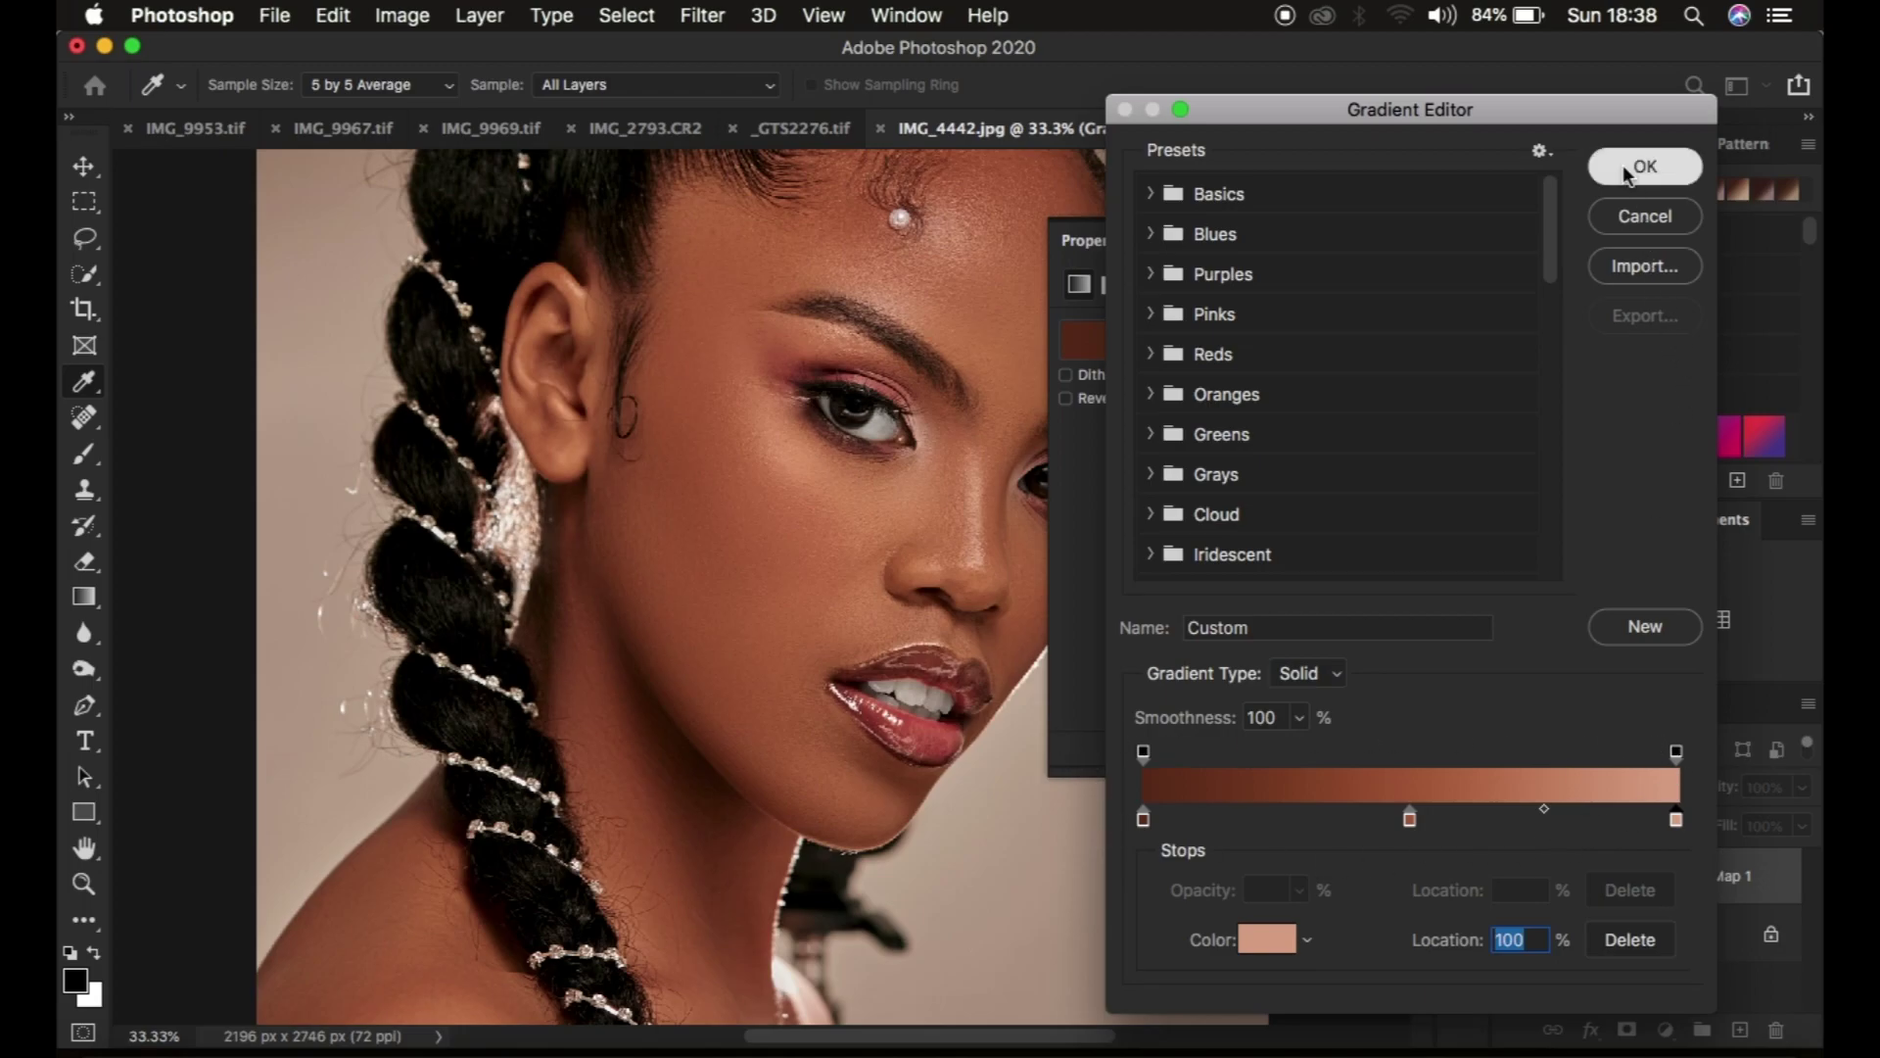
pyautogui.click(1386, 241)
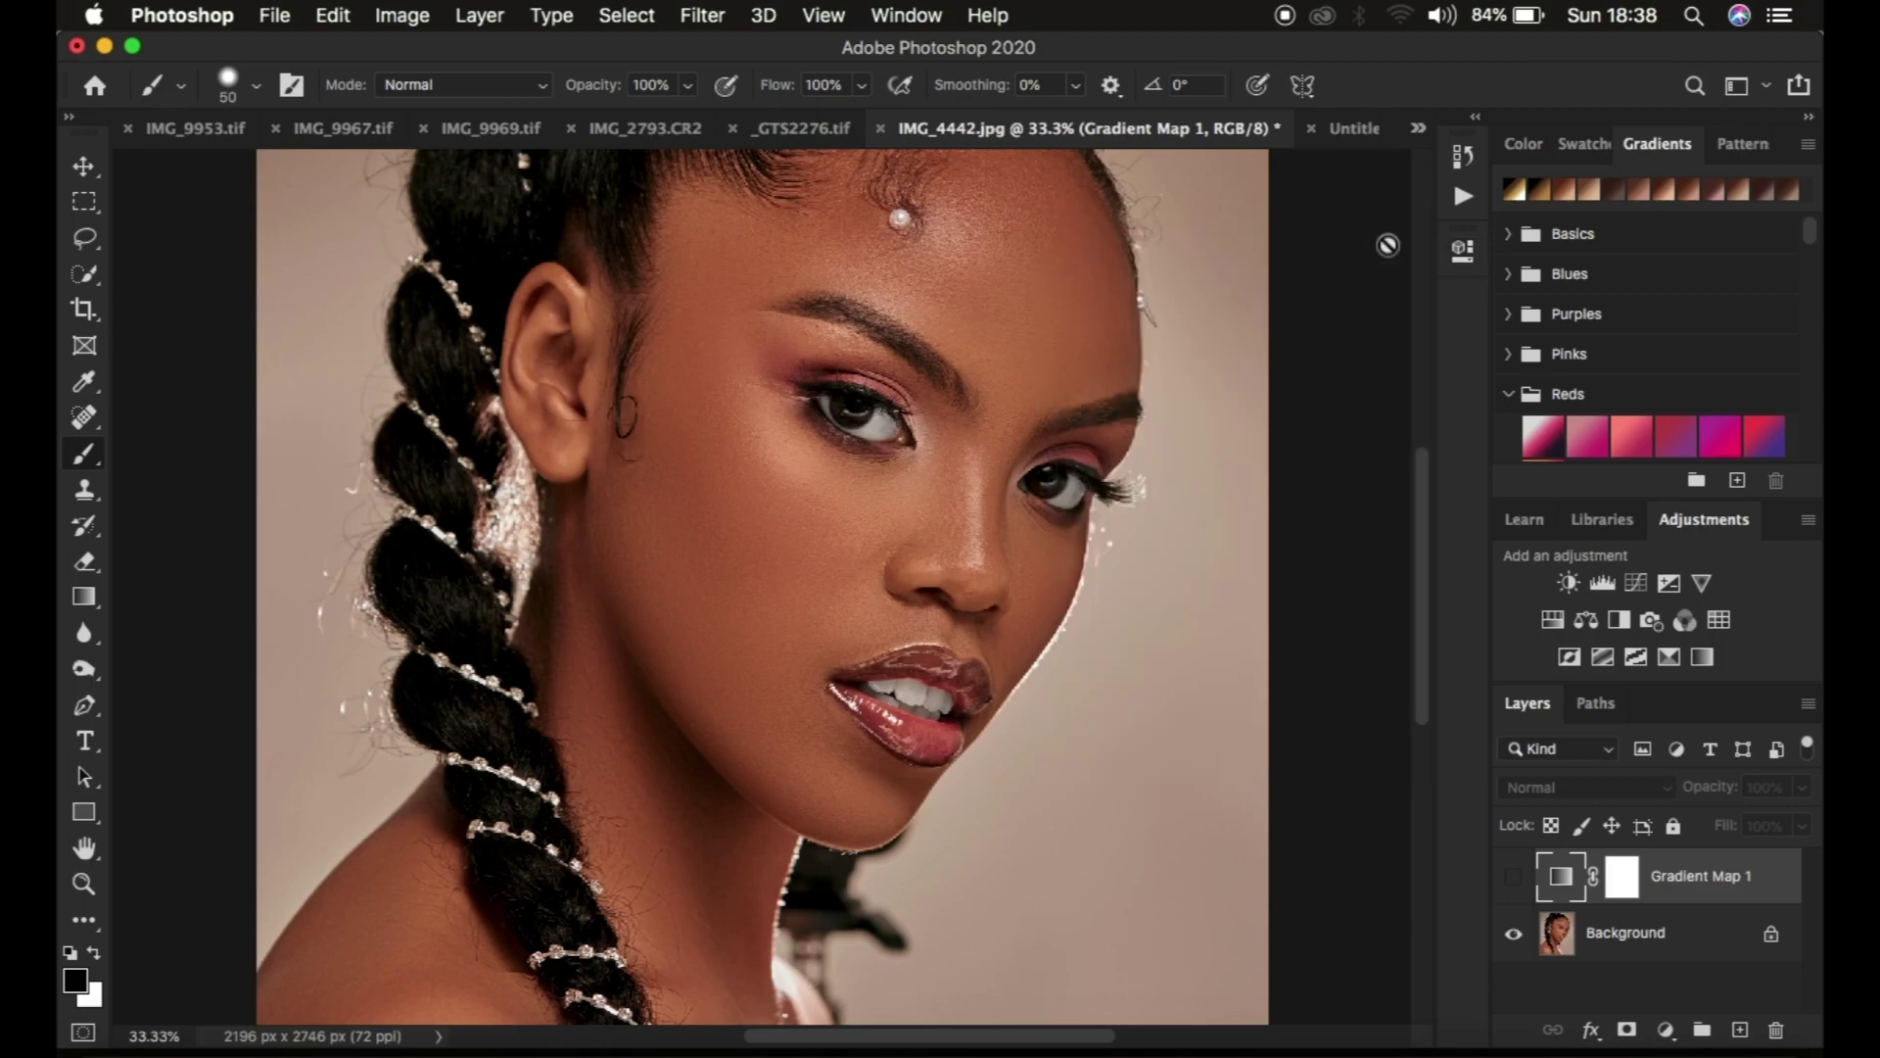
# Step: Show the Gradient Map layer and set its blend mode to Soft Light
pyautogui.click(1514, 879)
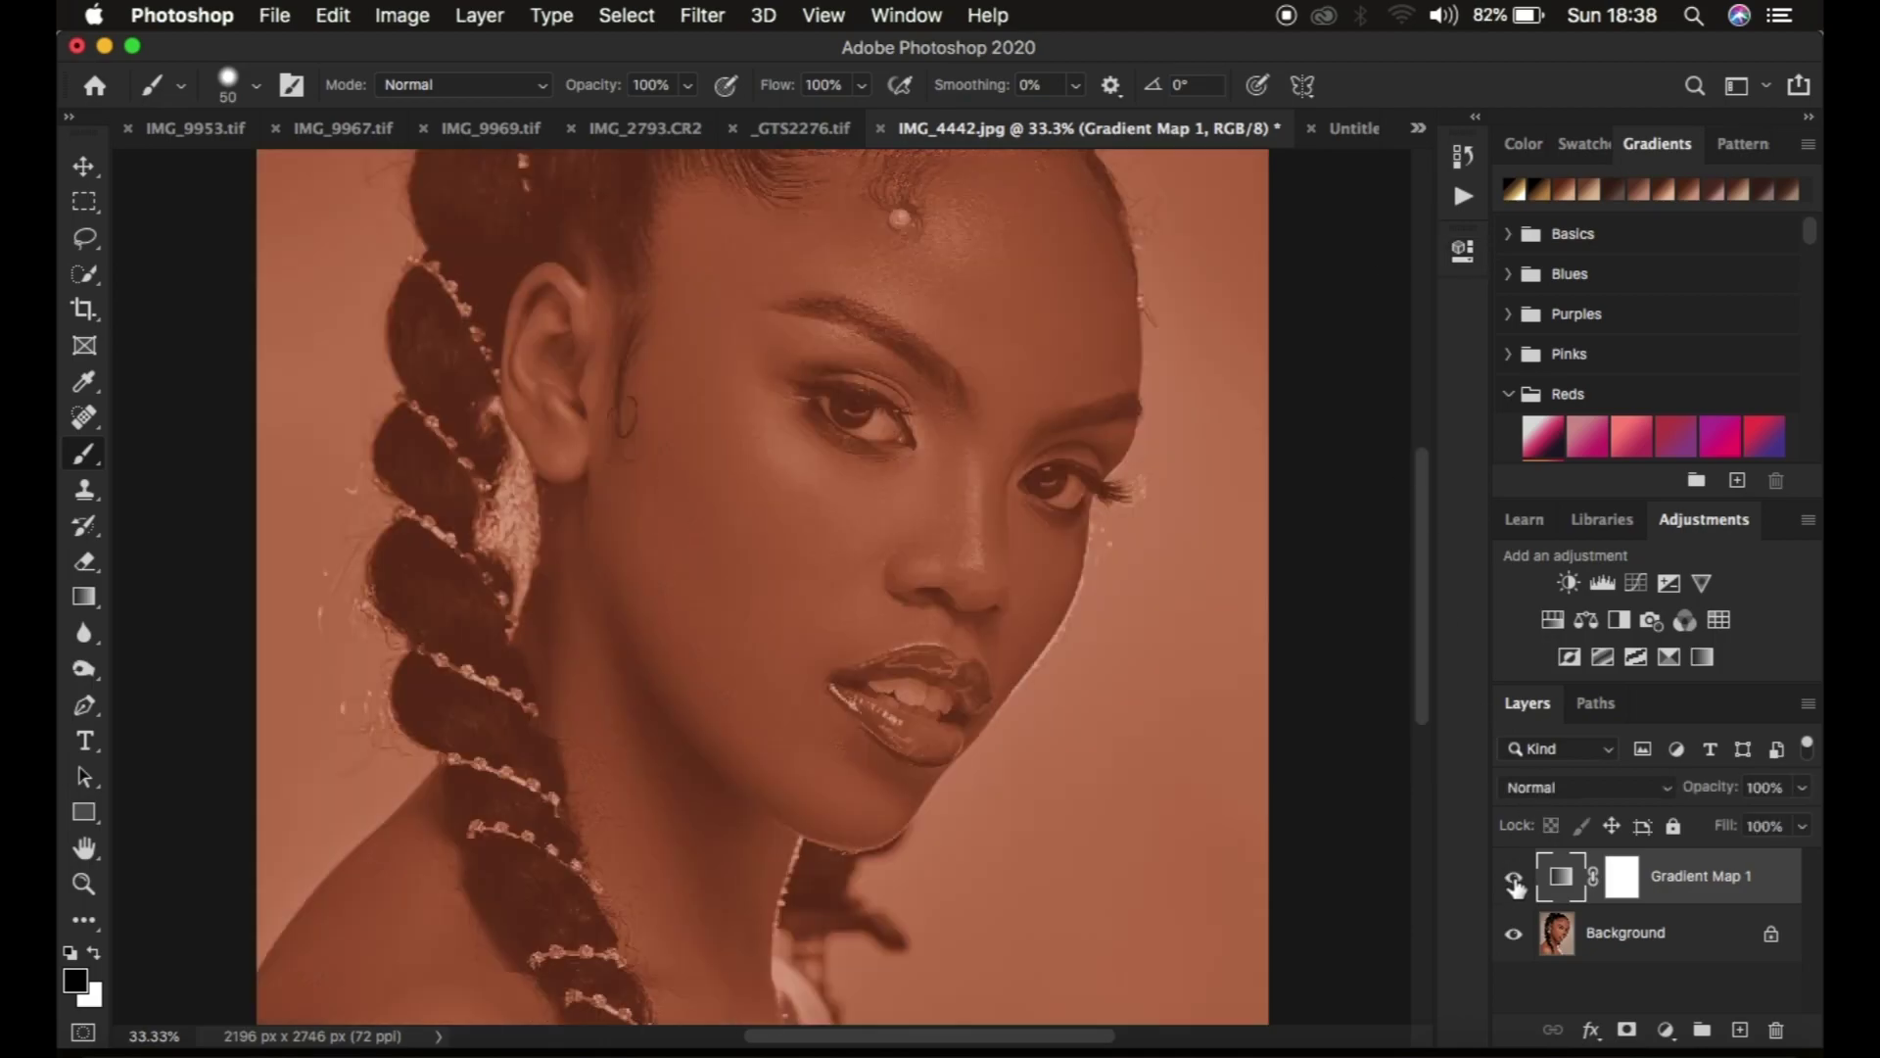
pyautogui.press('super+minus')
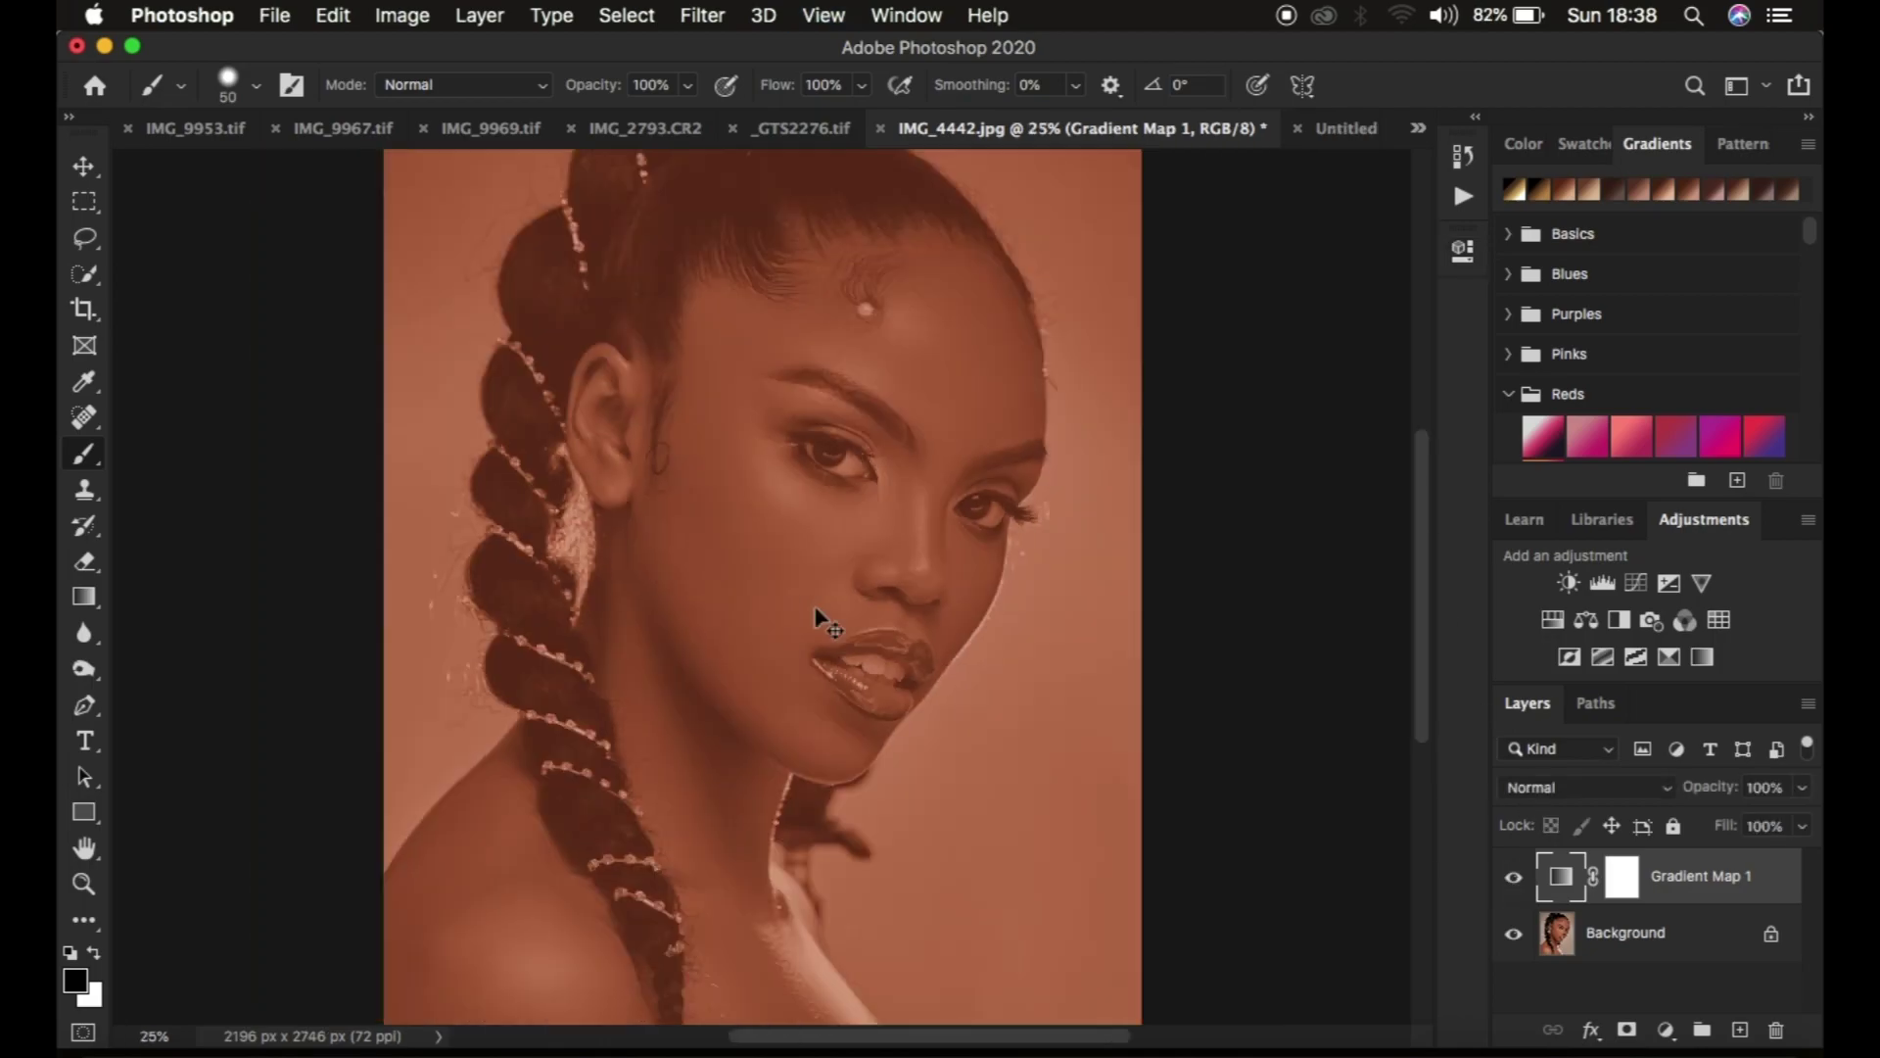
pyautogui.click(1554, 789)
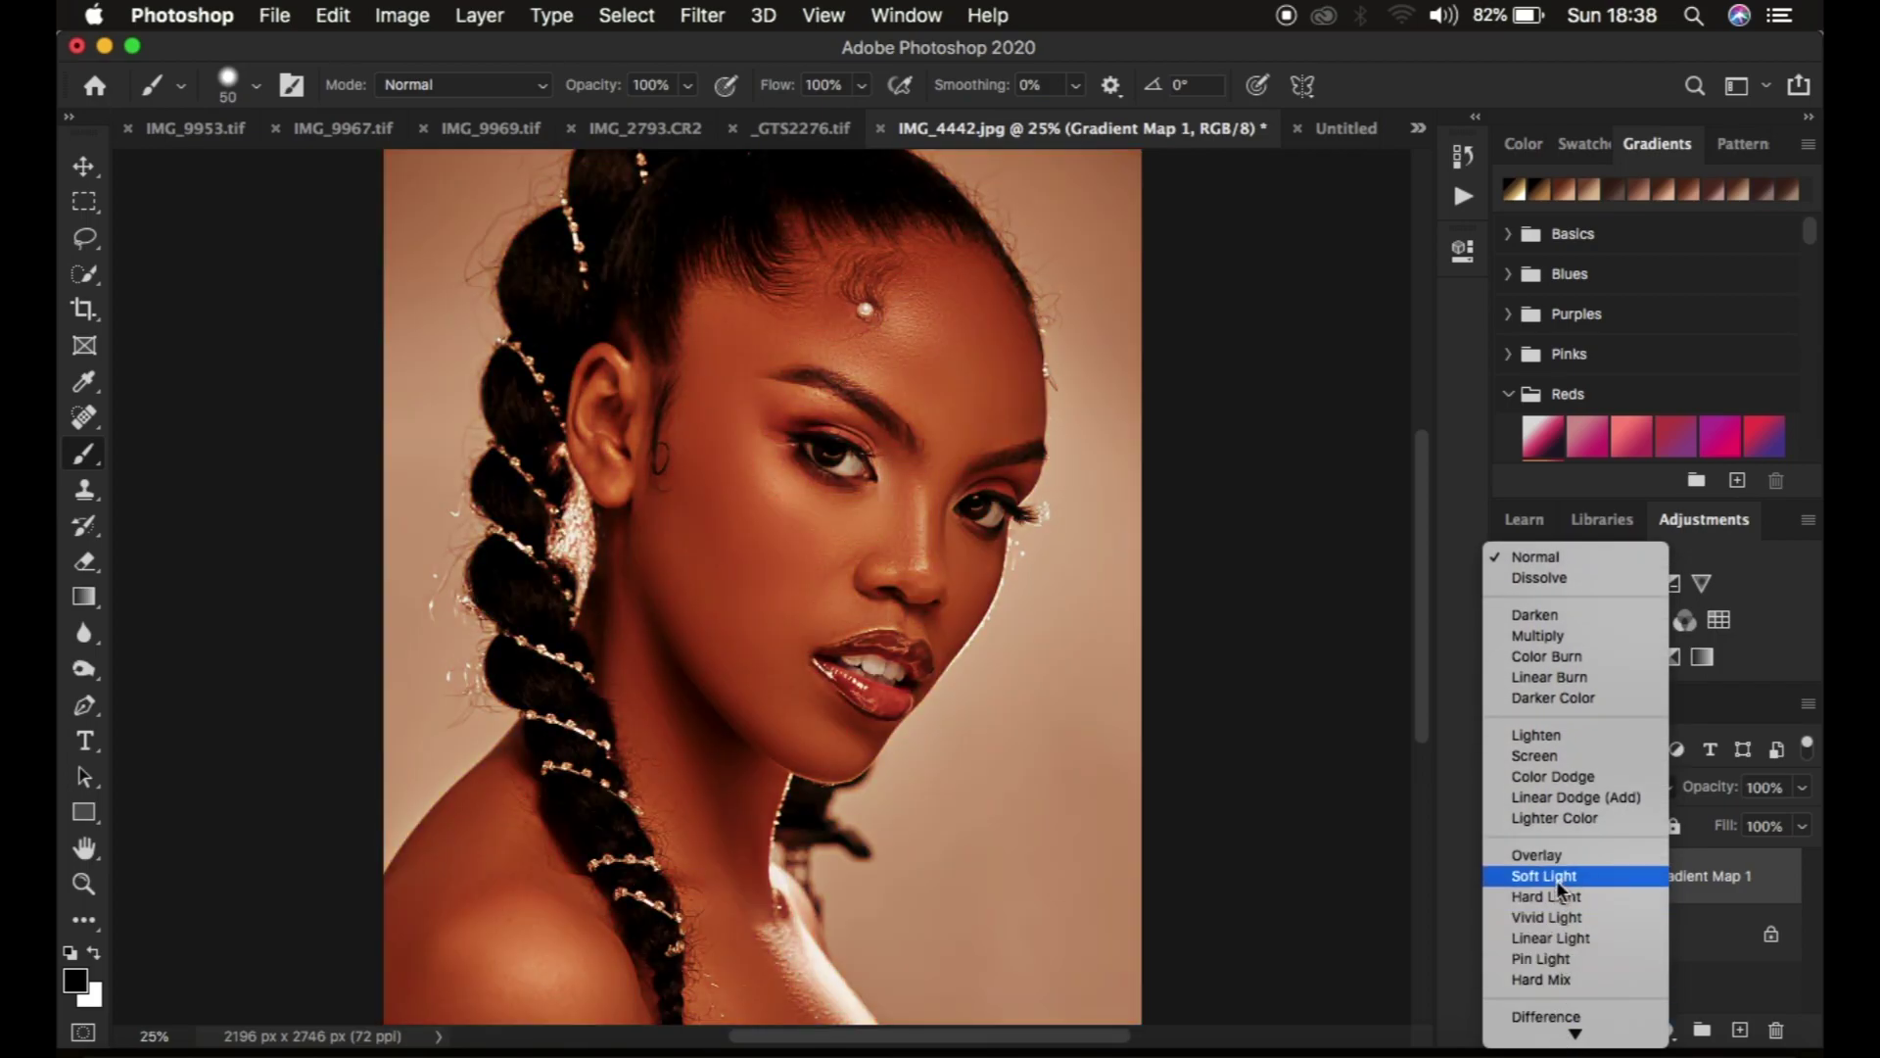
pyautogui.click(1555, 880)
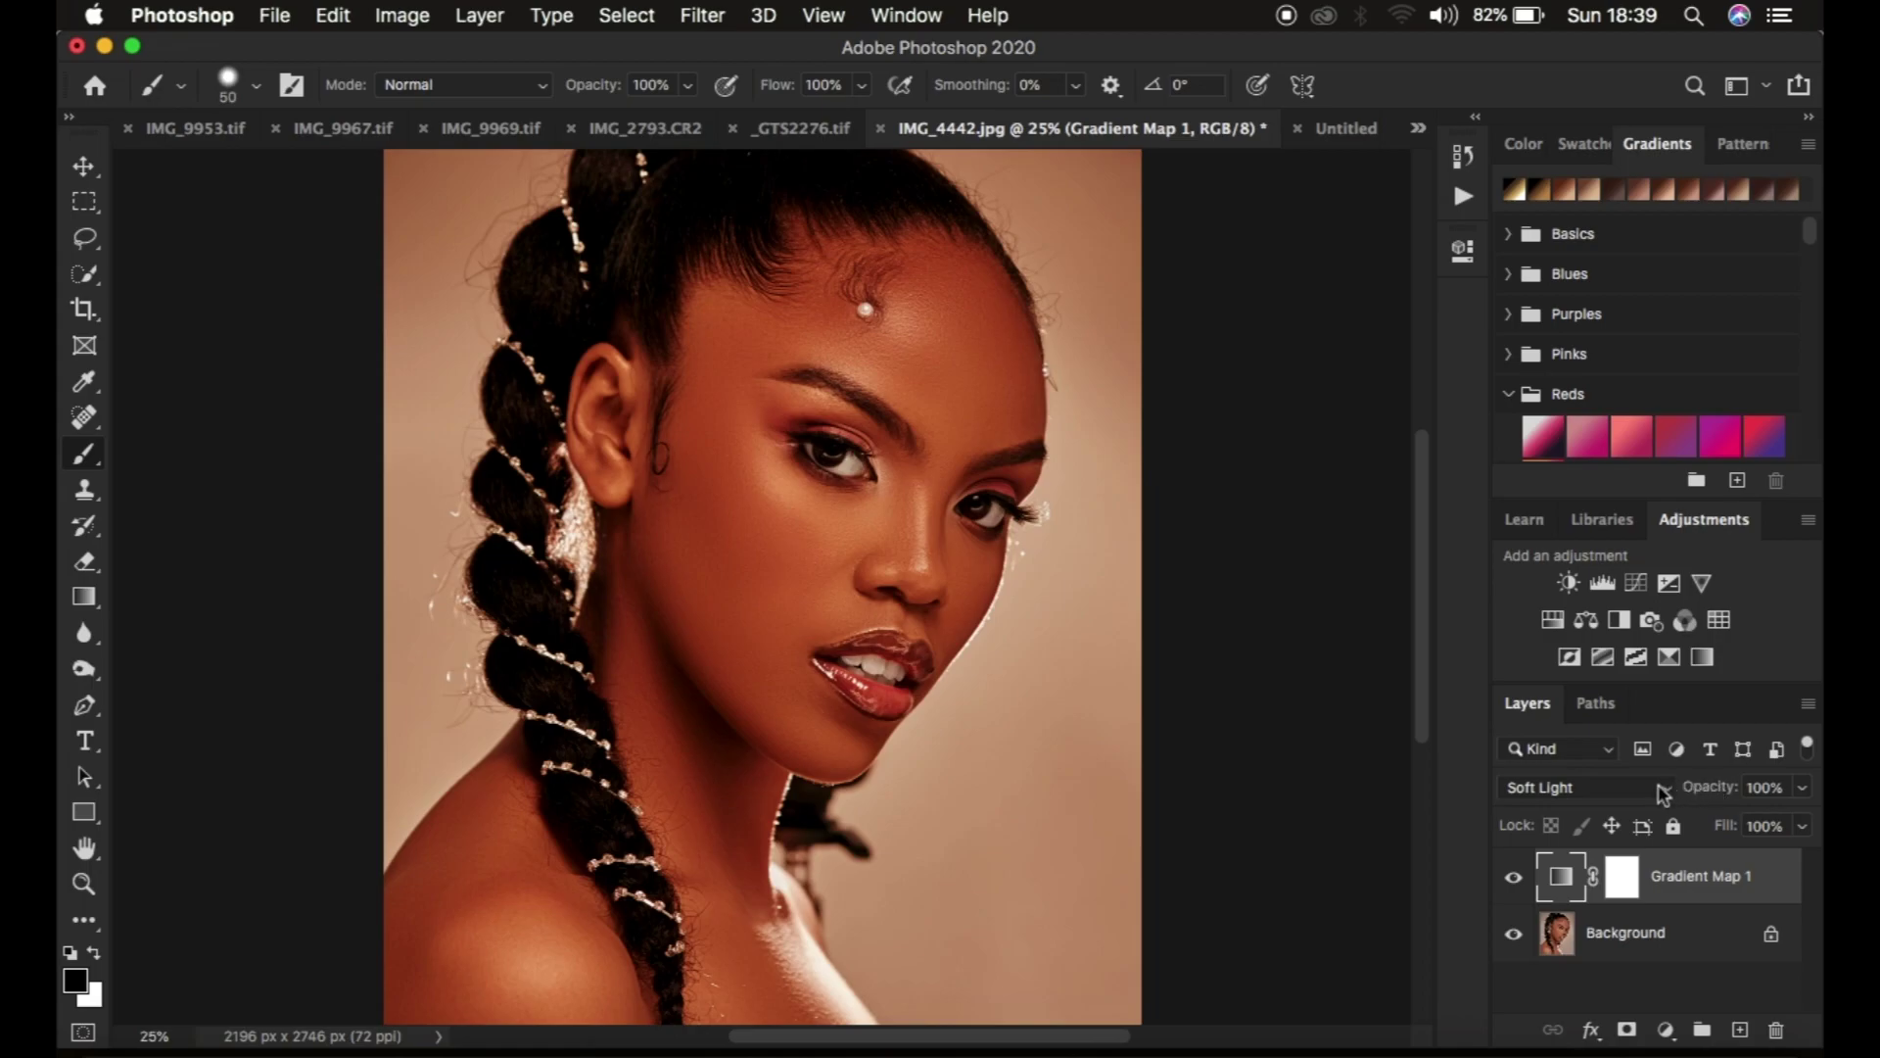
# Step: Lower the Gradient Map layer's opacity to 40% and compare the portrait with and without the layer
pyautogui.click(1802, 789)
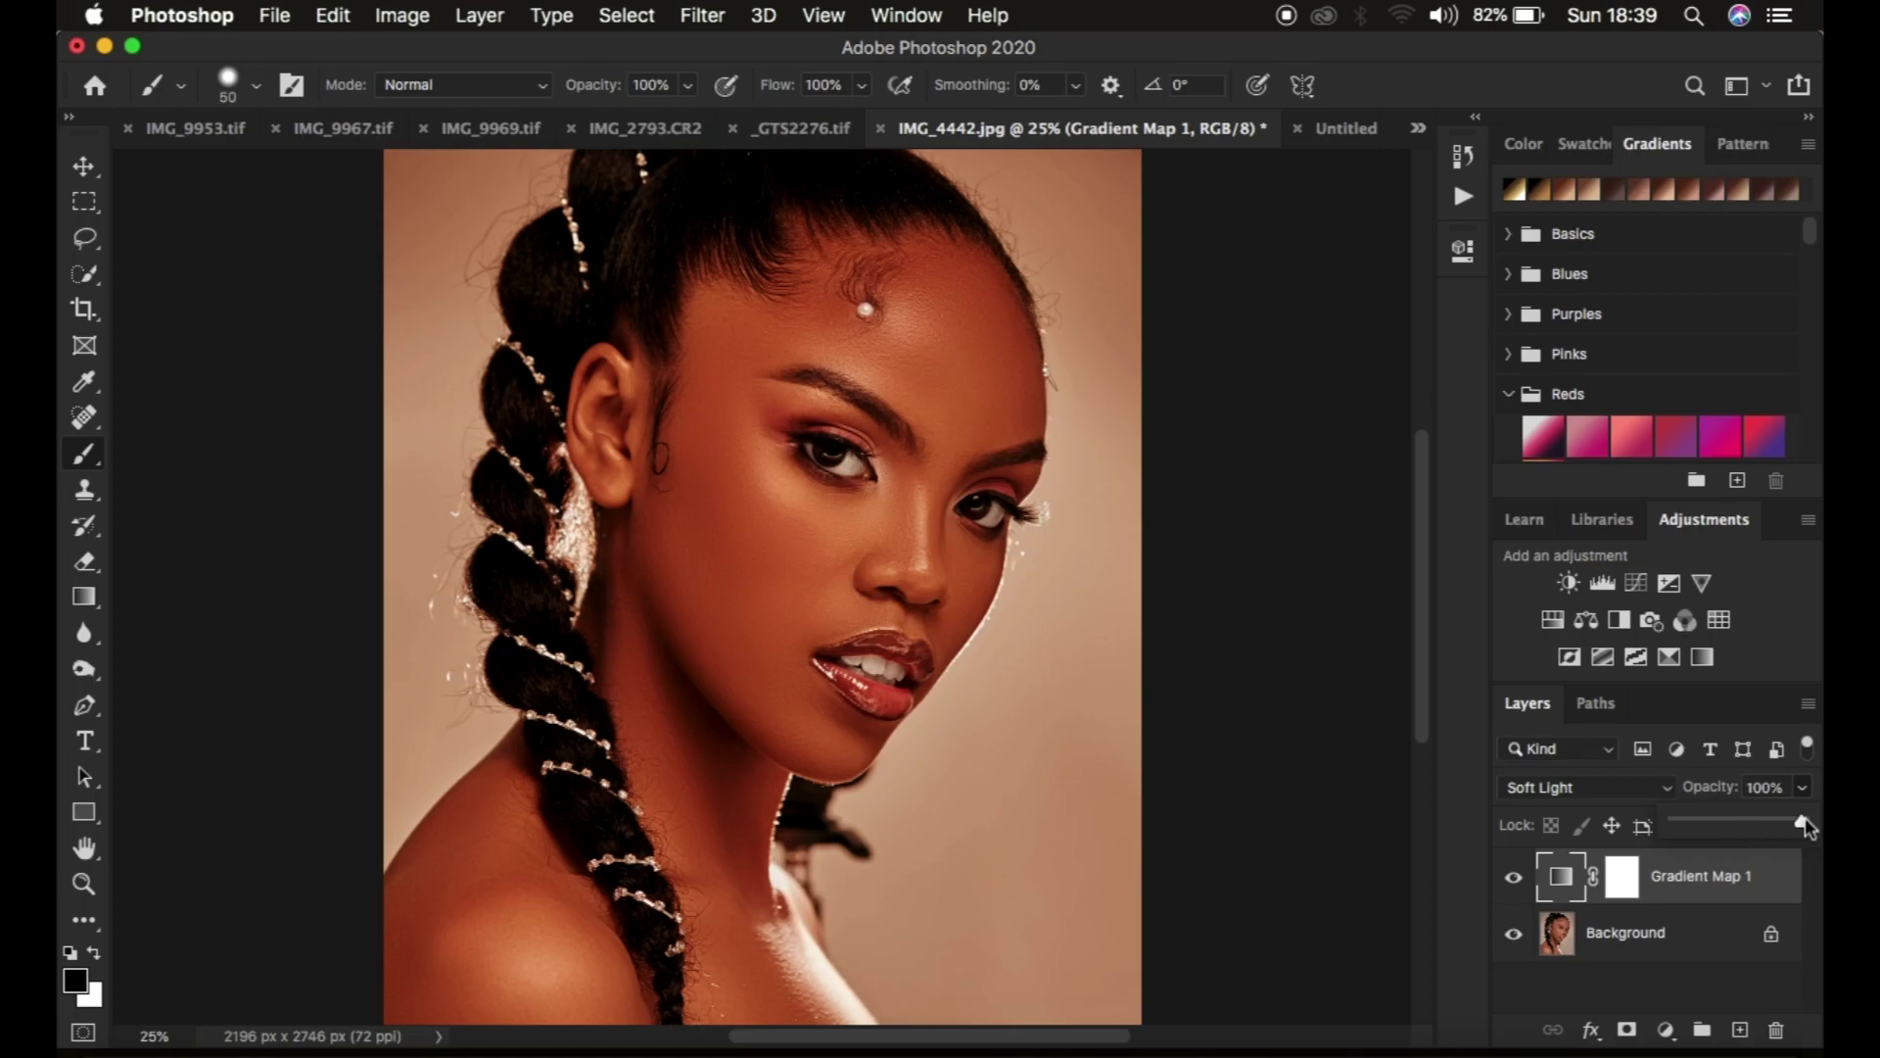
pyautogui.moveTo(1806, 821); pyautogui.dragTo(1726, 825)
pyautogui.click(1514, 879)
pyautogui.click(1514, 881)
pyautogui.press('super+minus')
pyautogui.press('super+minus')
pyautogui.press('super+plus')
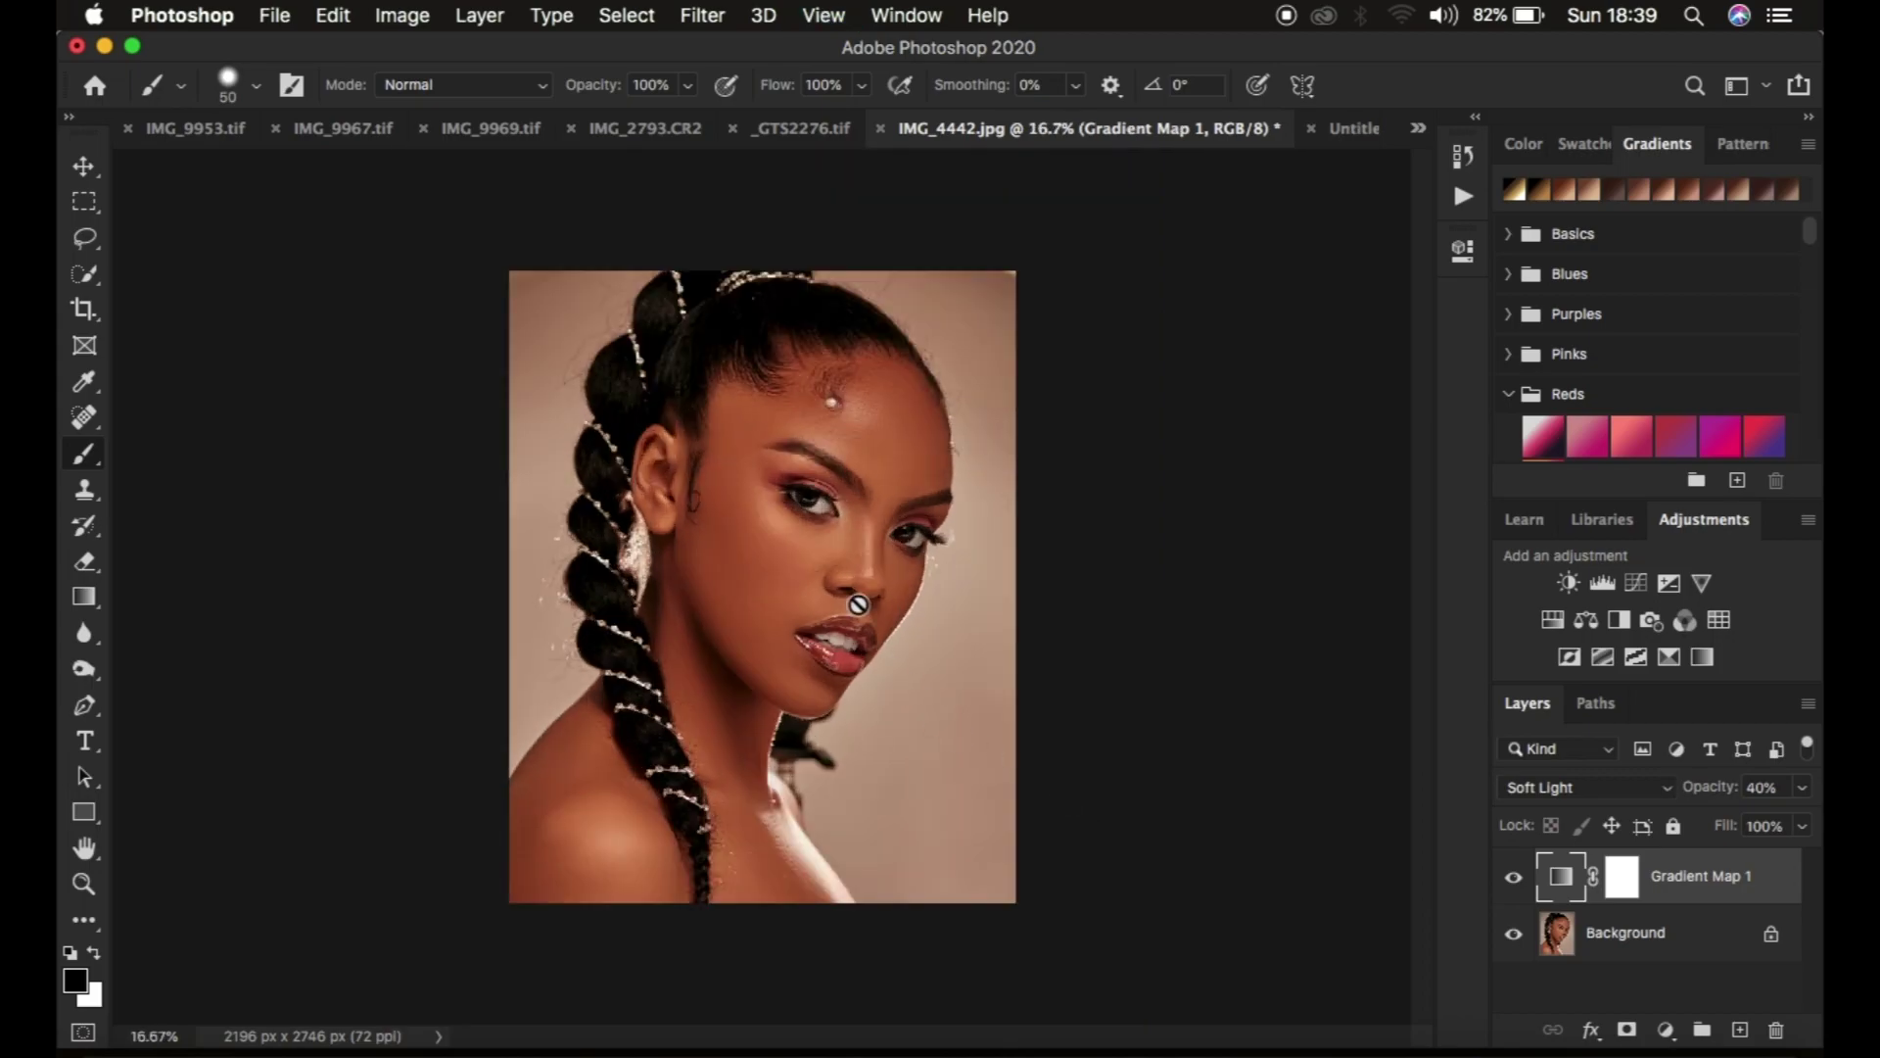
pyautogui.click(1515, 881)
pyautogui.click(1515, 882)
# Step: Add a Curves adjustment layer above the gradient map and set its RGB white point to input 211
pyautogui.click(1665, 1031)
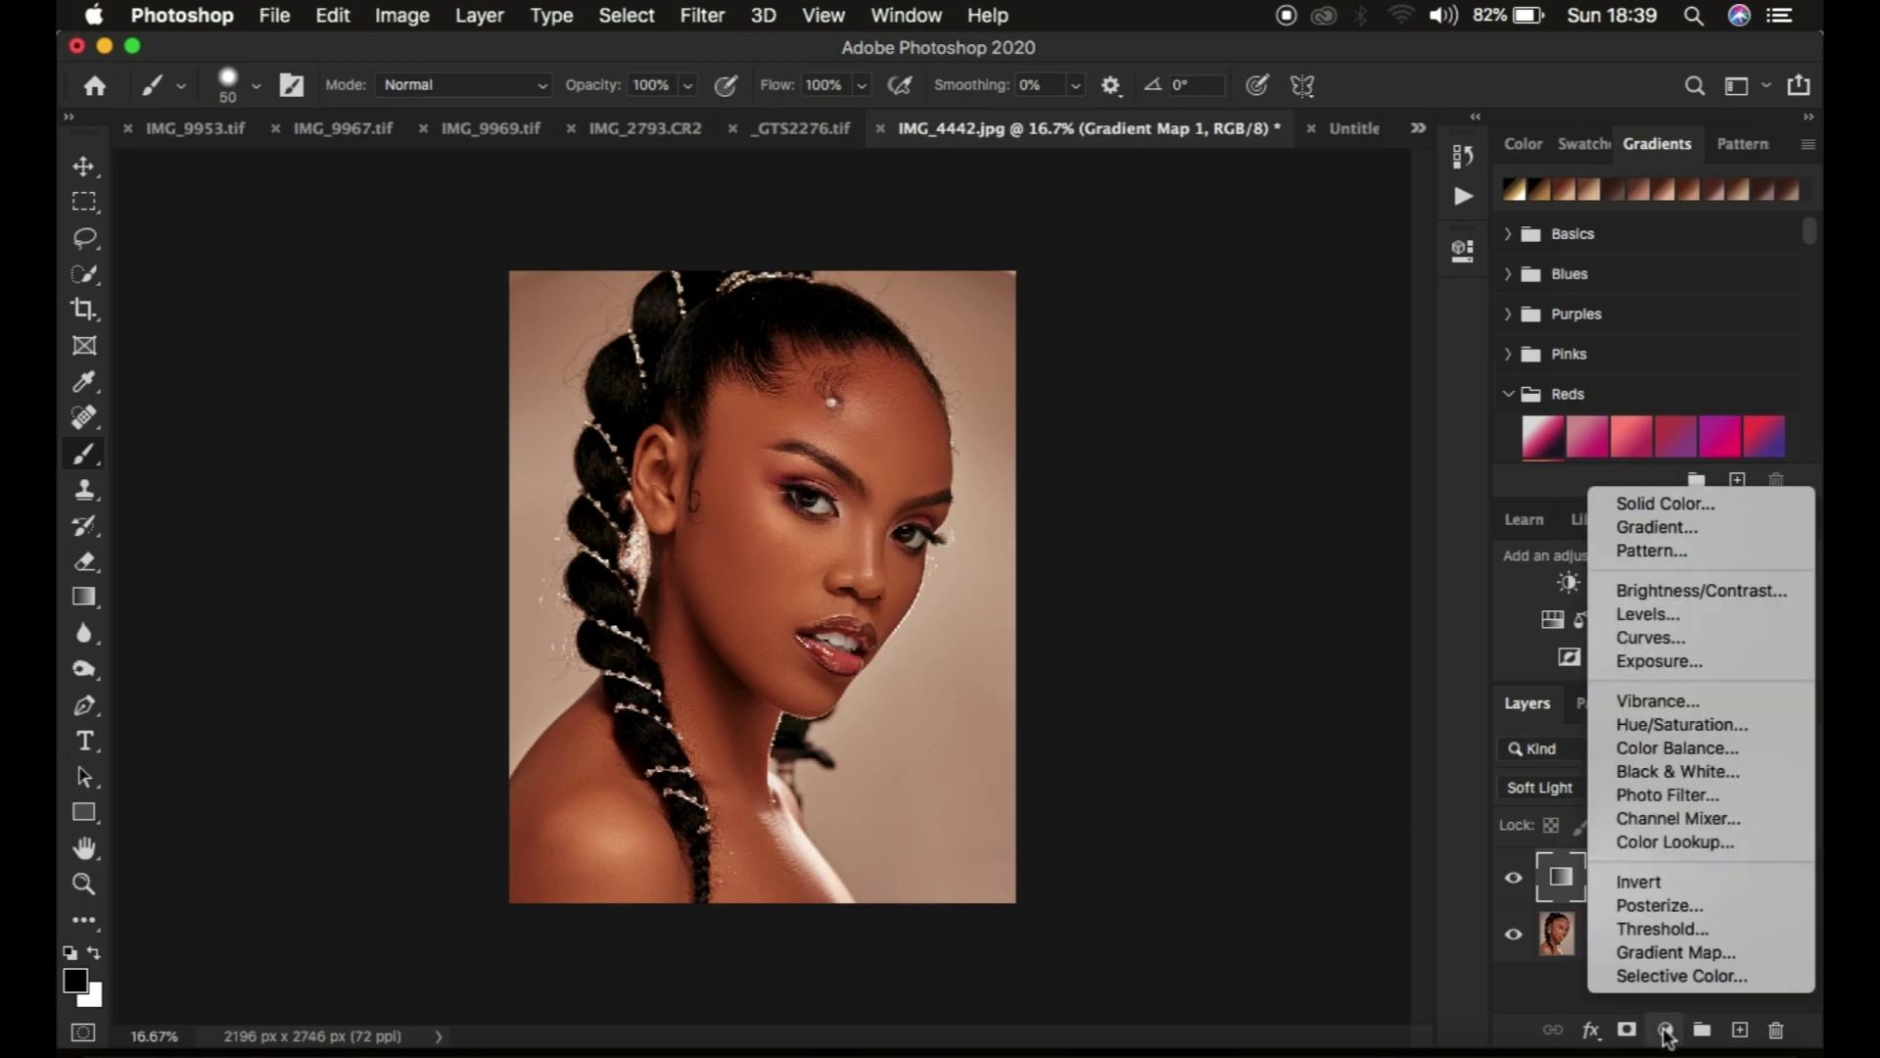
pyautogui.click(1672, 638)
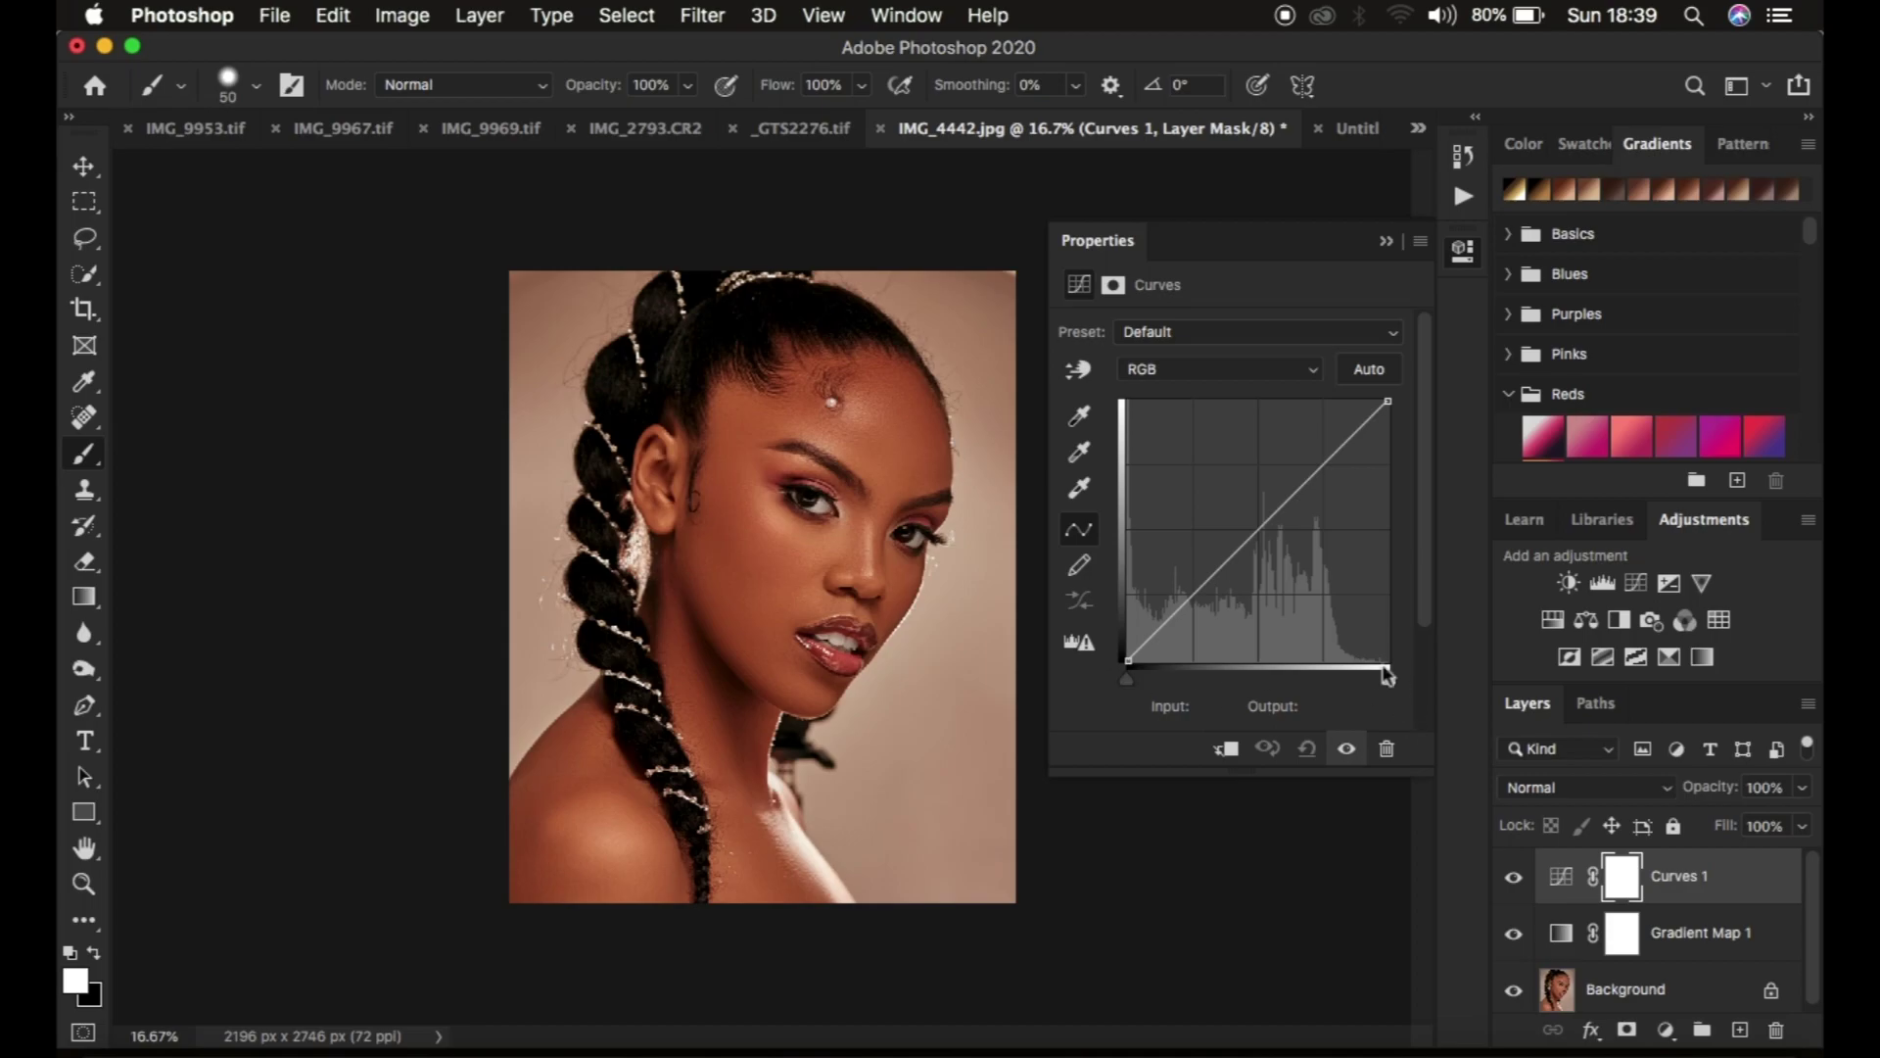
pyautogui.moveTo(1389, 680); pyautogui.dragTo(1345, 687)
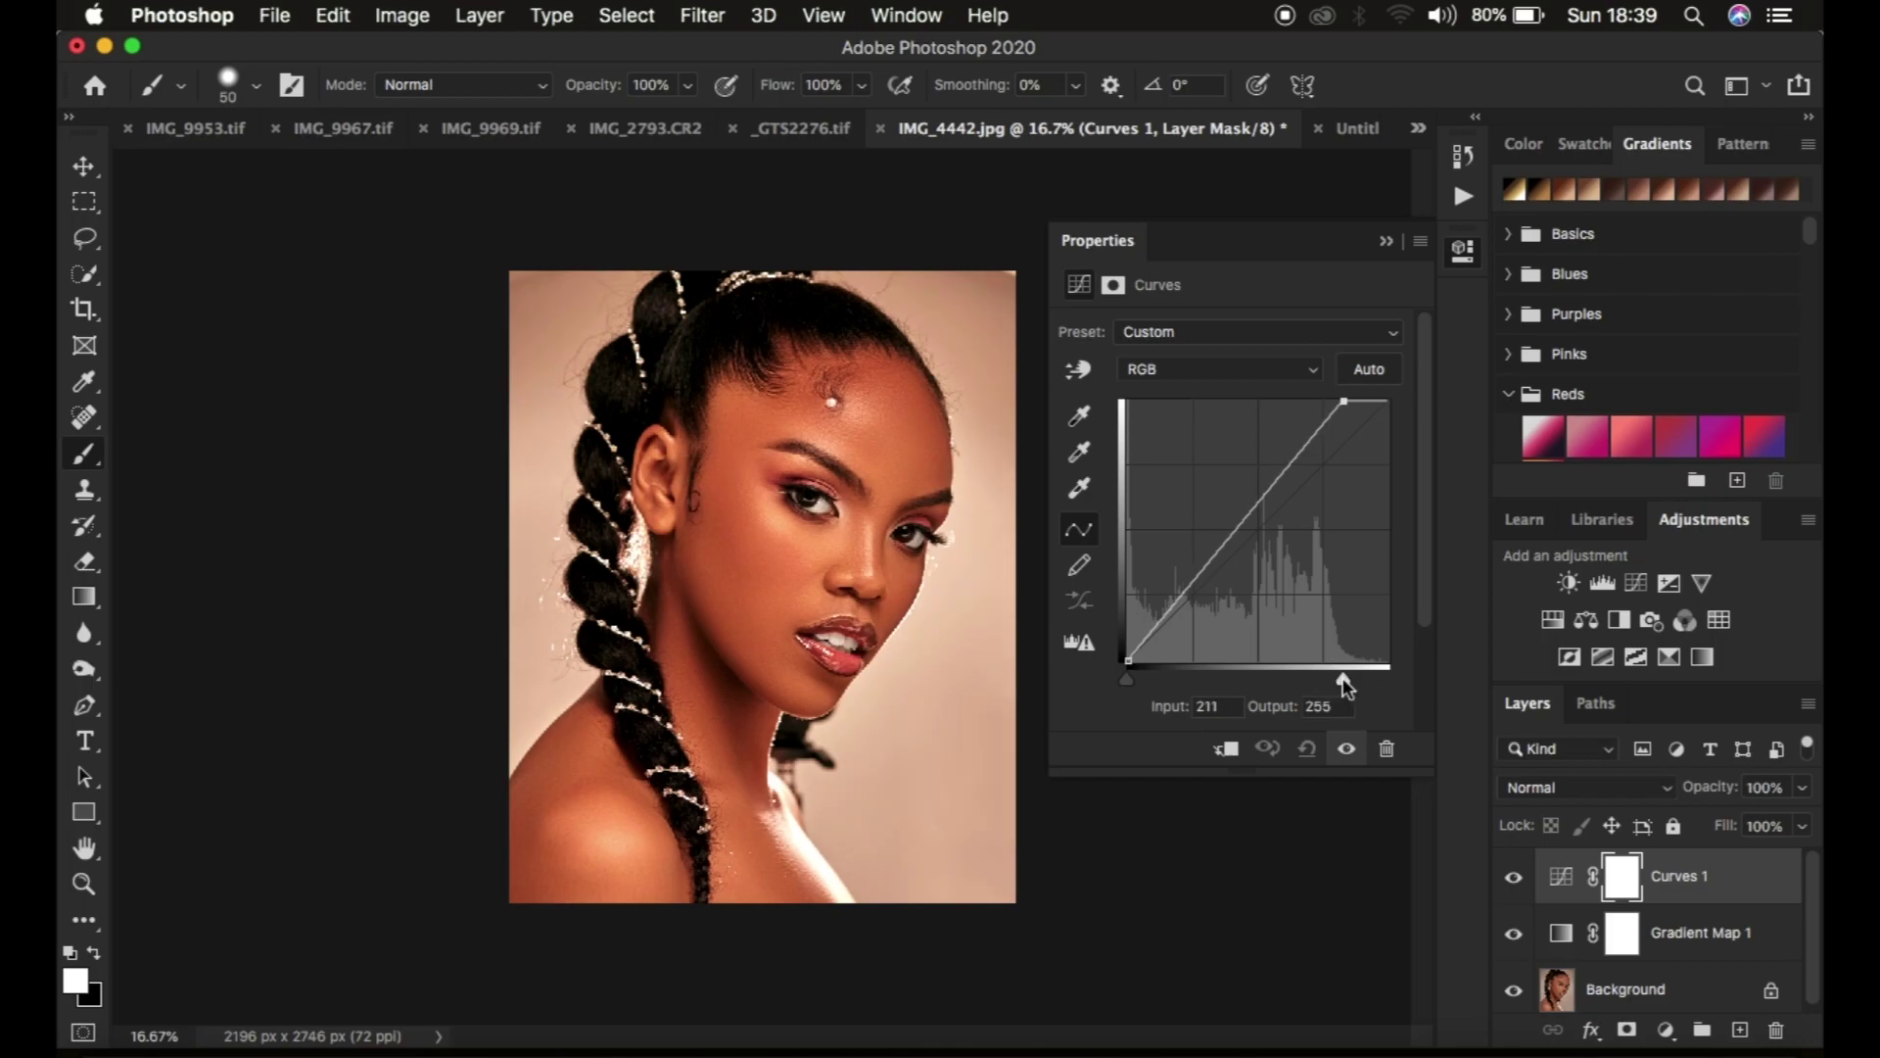
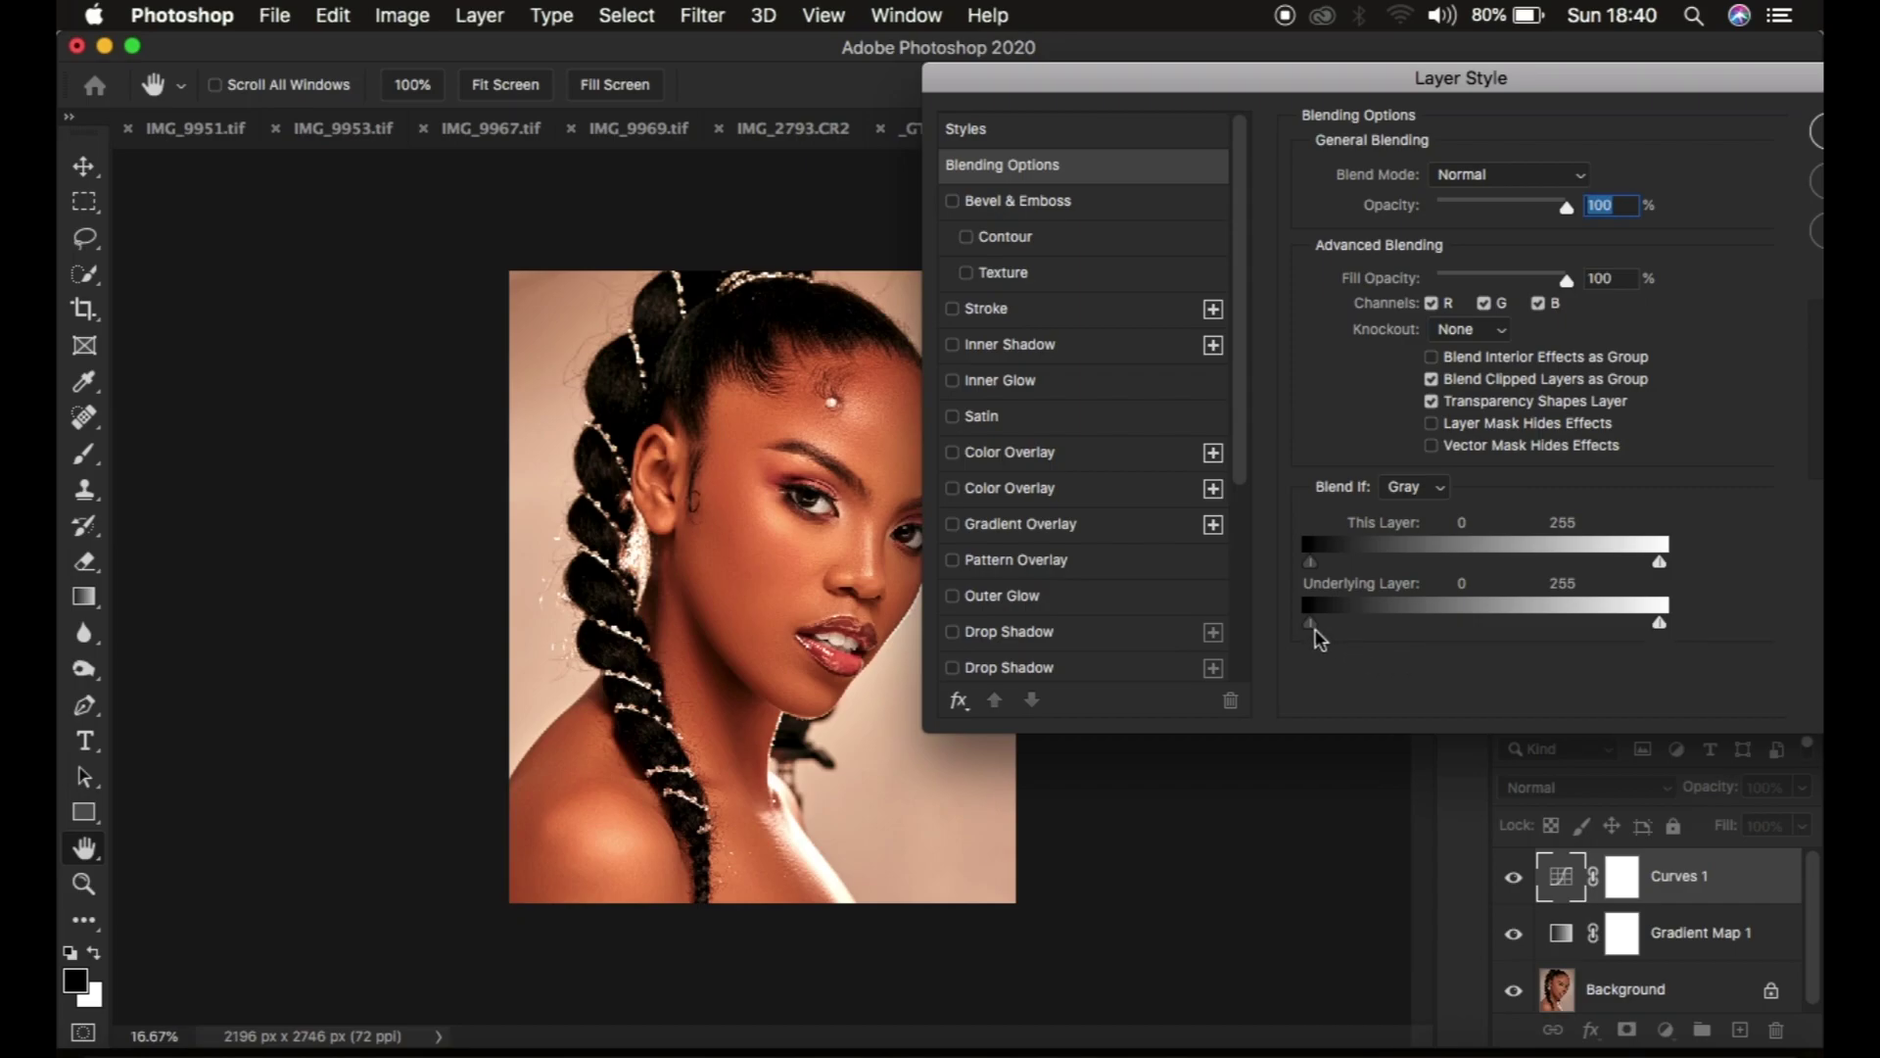
# Step: Limit the Curves layer to highlights by splitting the black Underlying Layer Blend If slider at 152 / 224, and accept the blending options
pyautogui.click(1419, 492)
pyautogui.click(1410, 488)
pyautogui.moveTo(1322, 622); pyautogui.dragTo(1348, 625)
pyautogui.click(1414, 626)
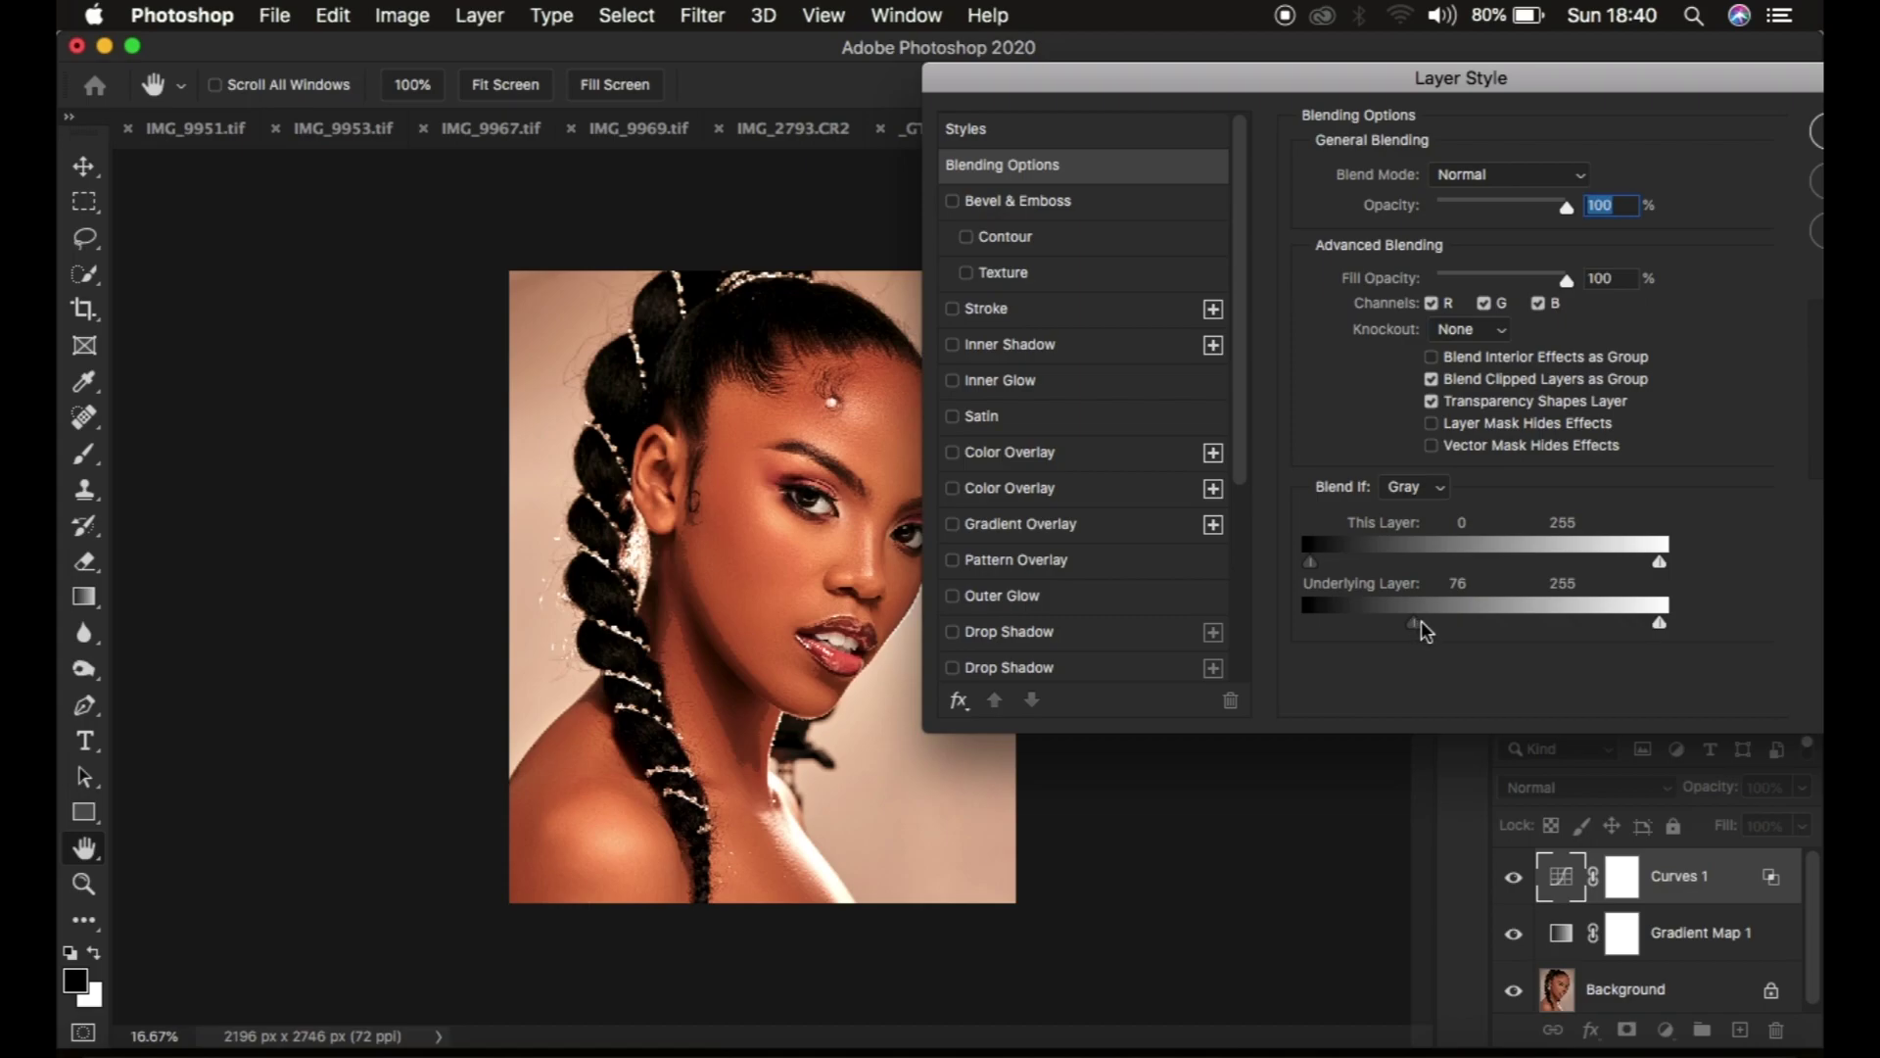
pyautogui.moveTo(1425, 623); pyautogui.dragTo(1520, 632)
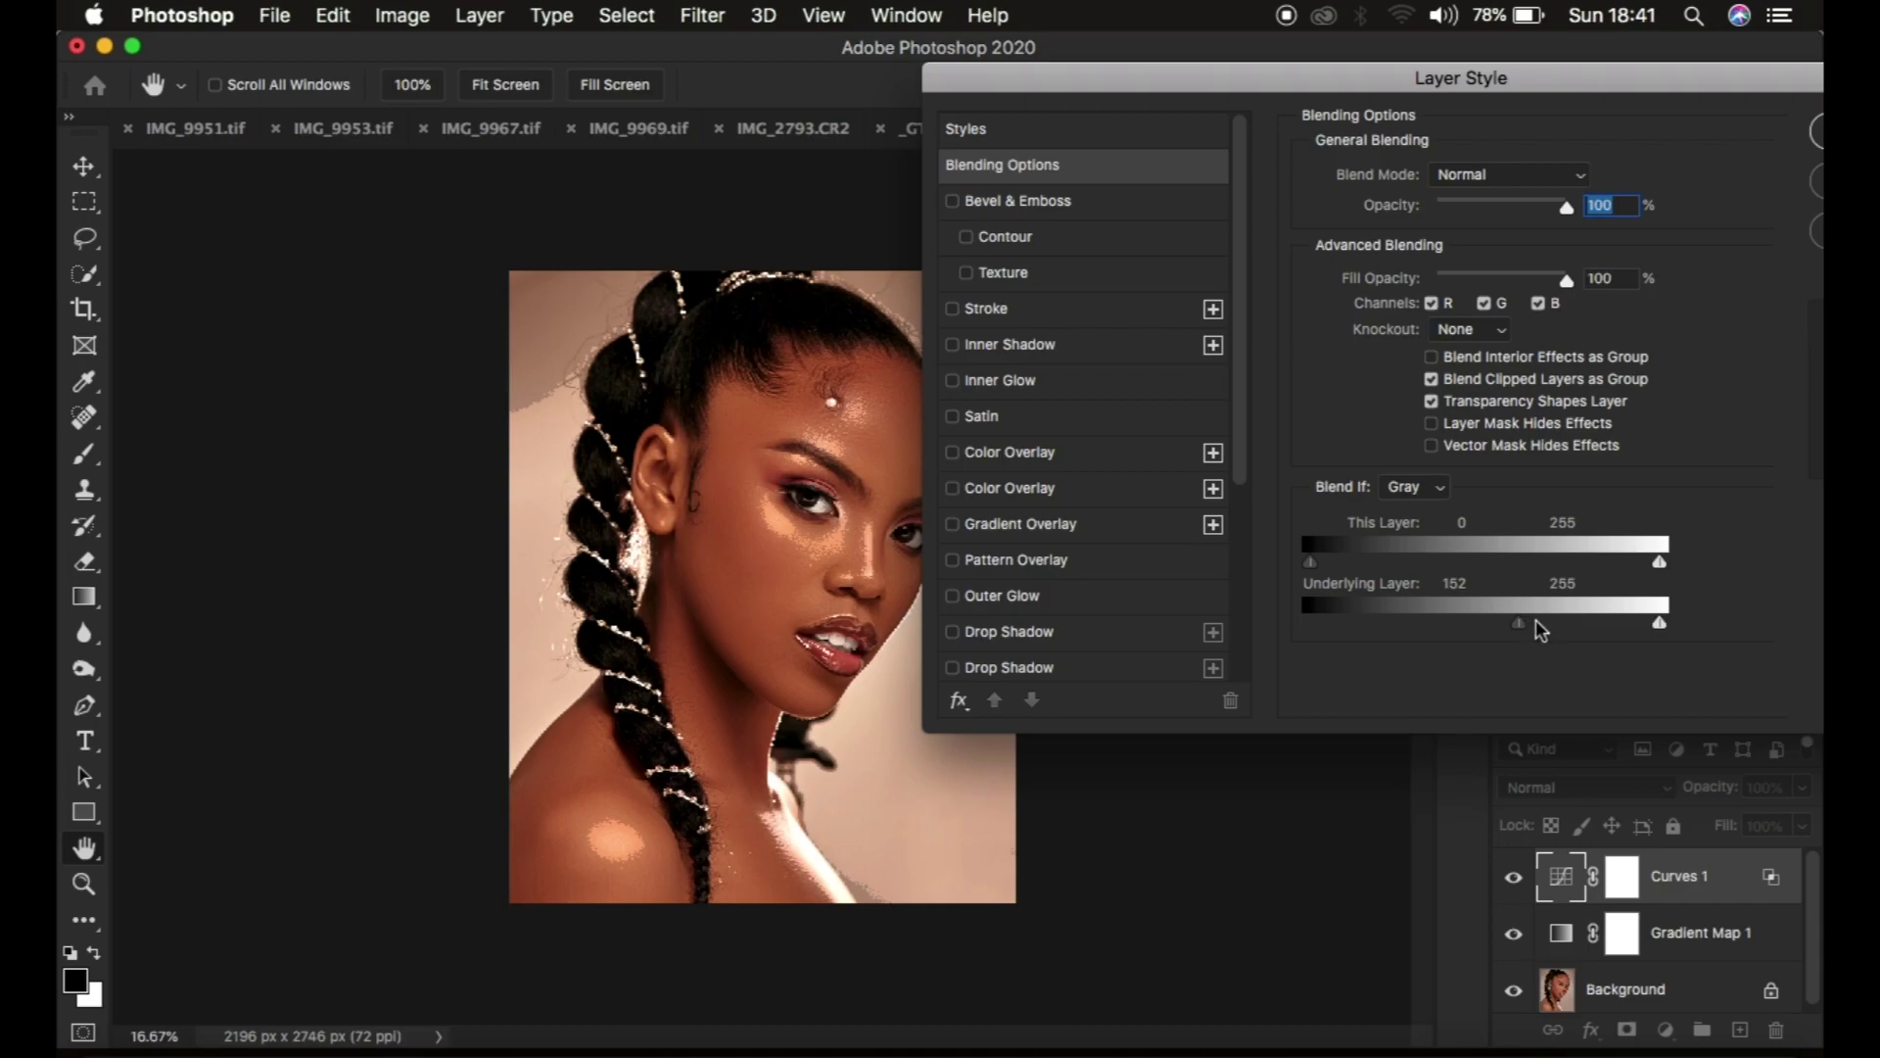
pyautogui.moveTo(1524, 623); pyautogui.dragTo(1620, 628)
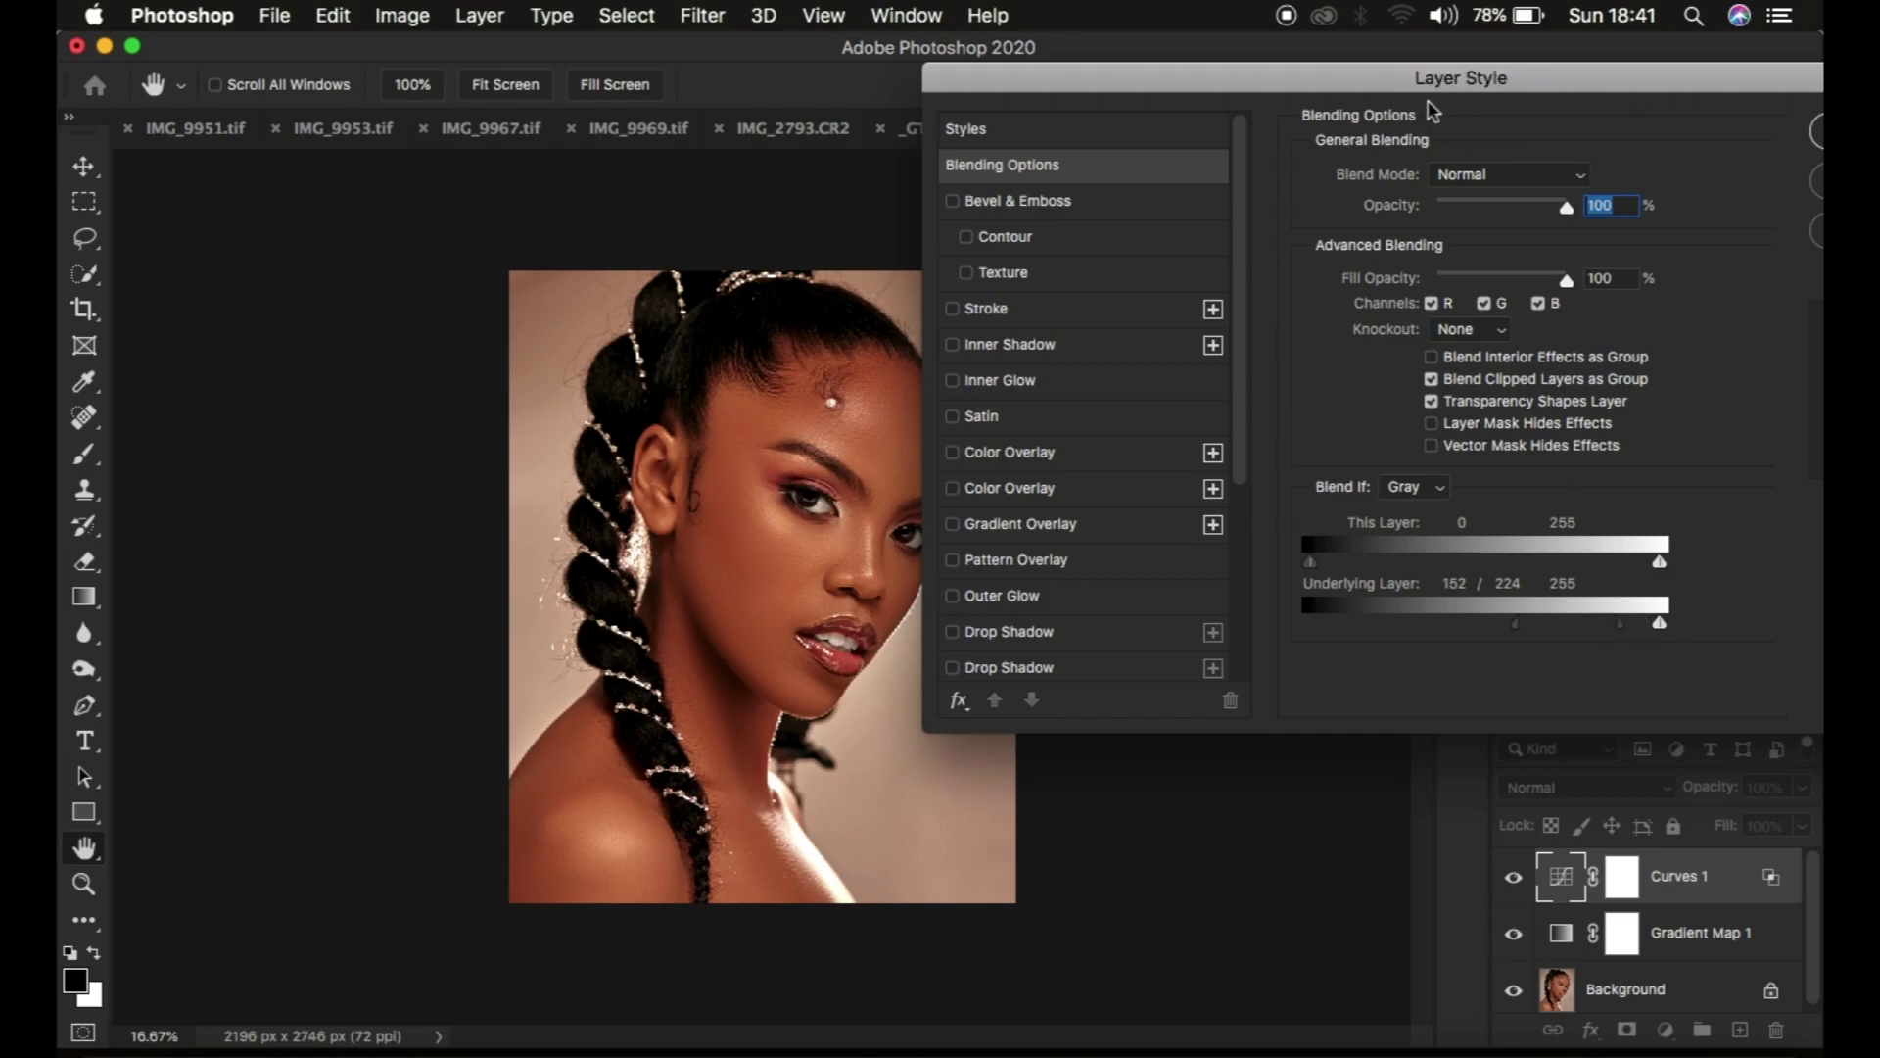
pyautogui.moveTo(1666, 84); pyautogui.dragTo(1470, 92)
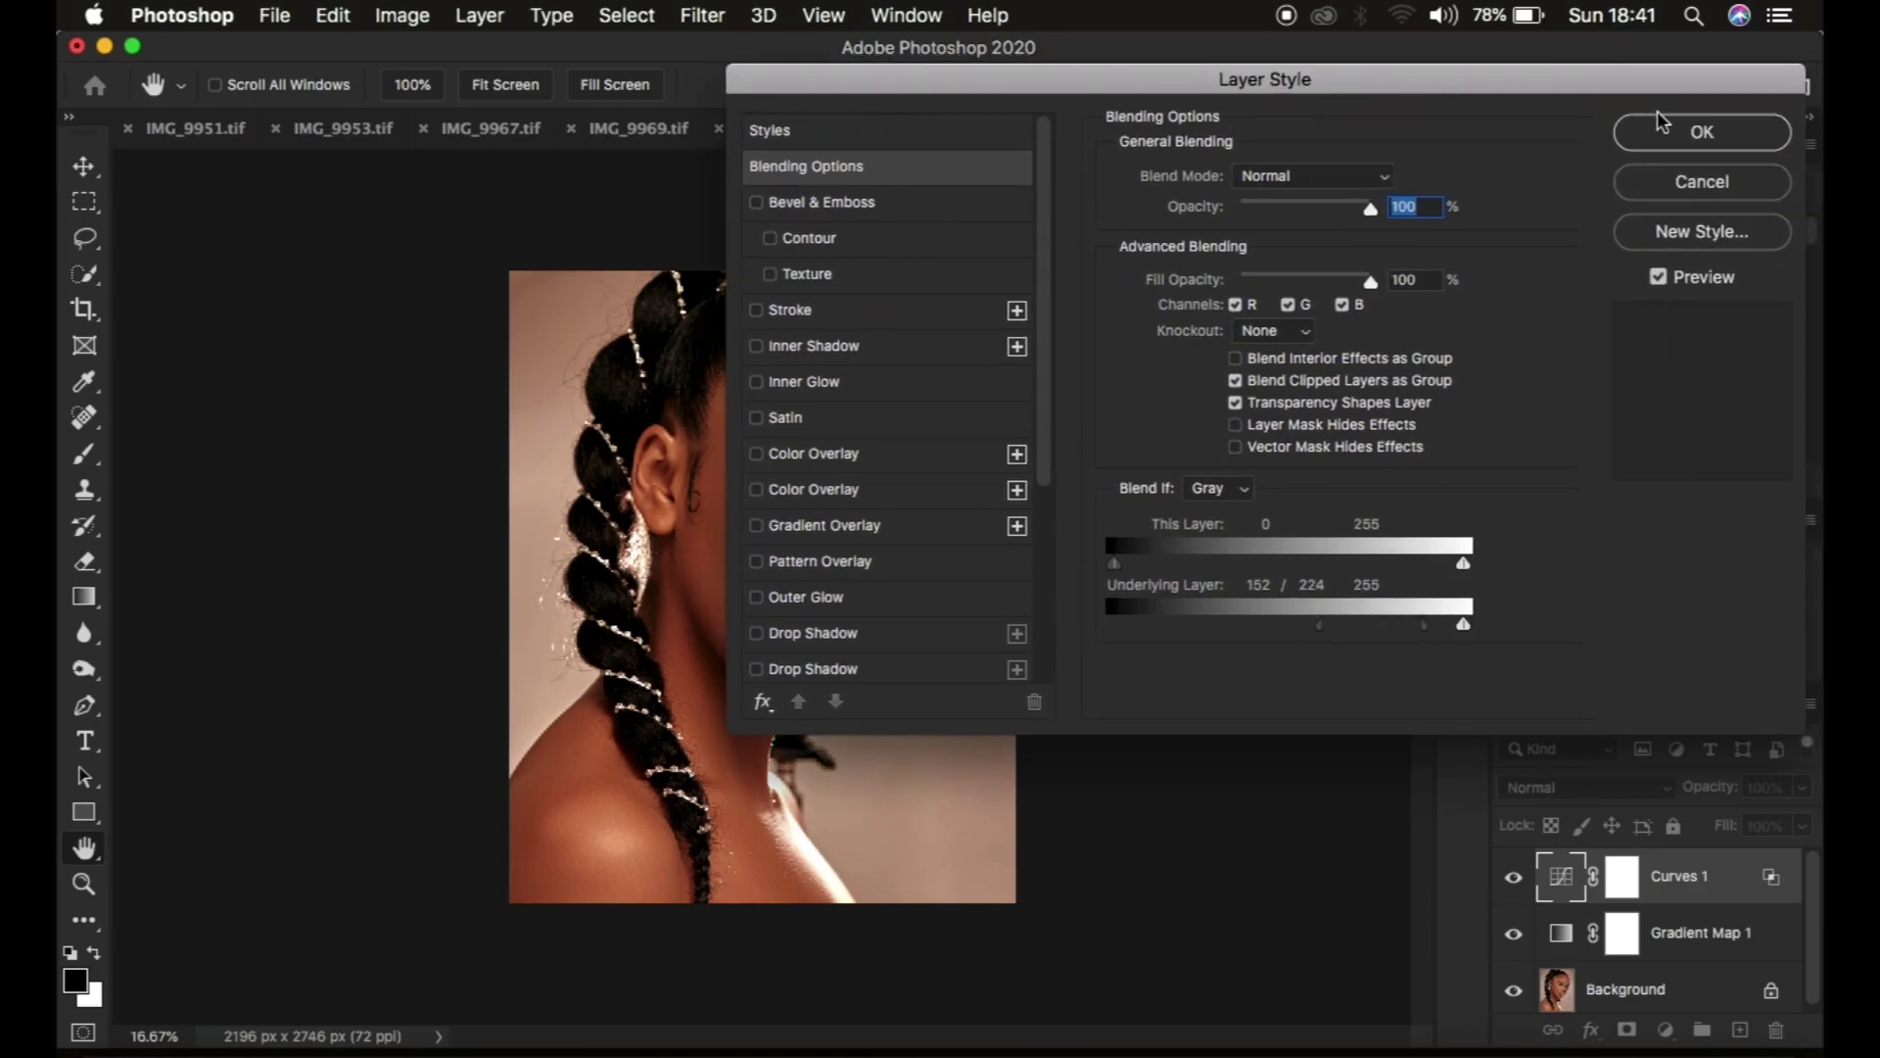
pyautogui.click(1667, 137)
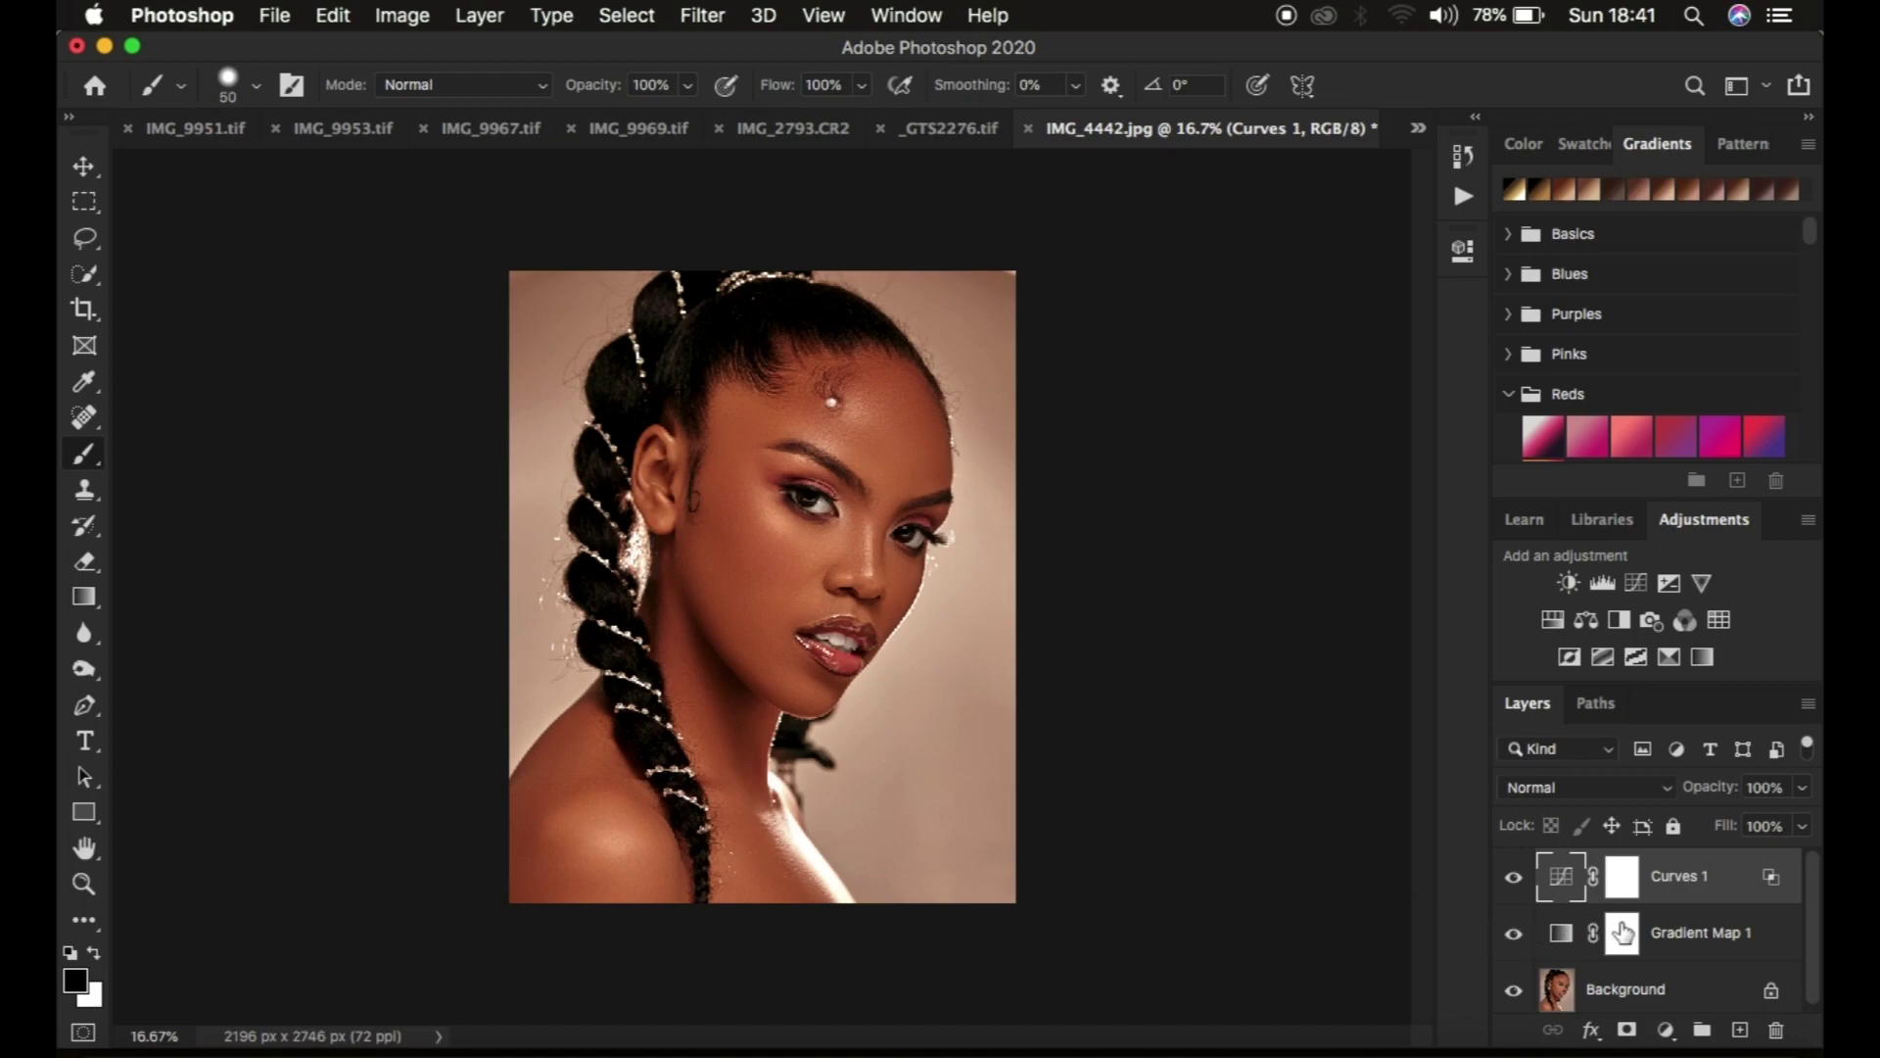
# Step: Invert the Gradient Map layer's mask to black and ready a Soft Round brush with 0% hardness and white as foreground colour
pyautogui.click(1626, 946)
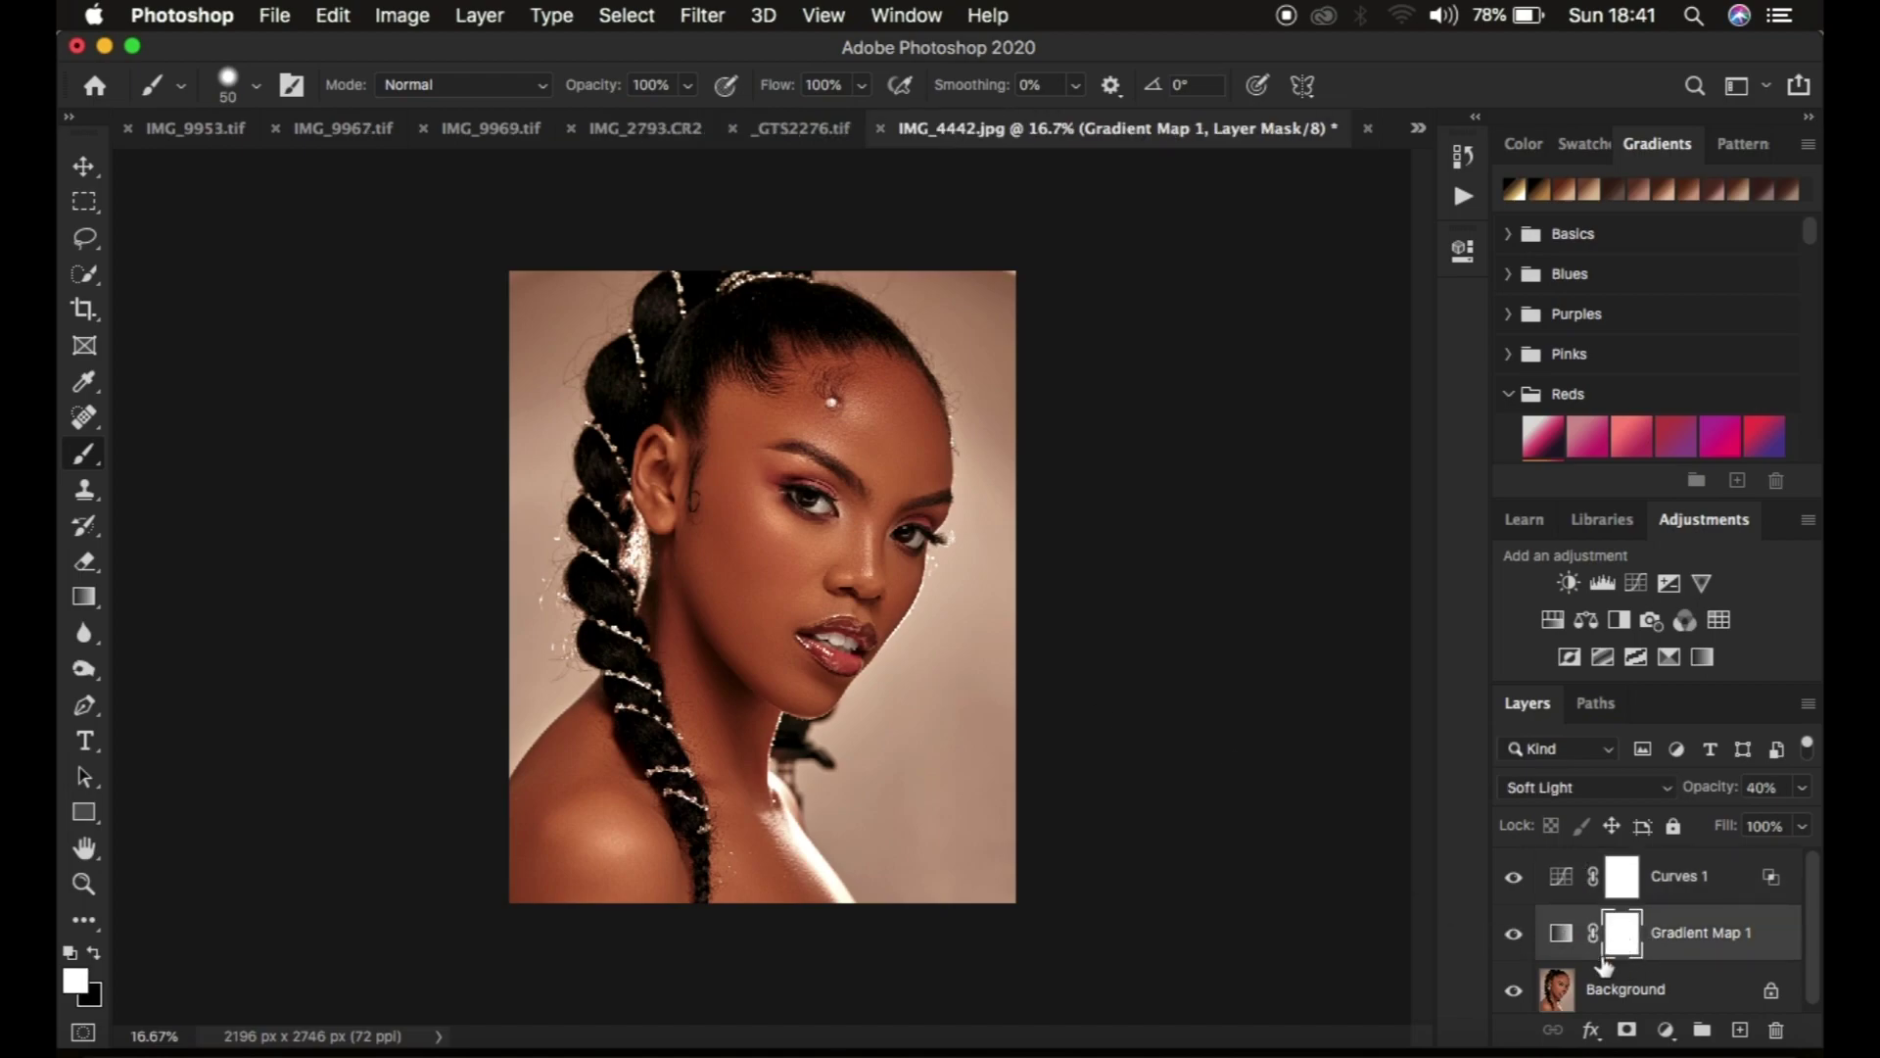
pyautogui.press('super+i')
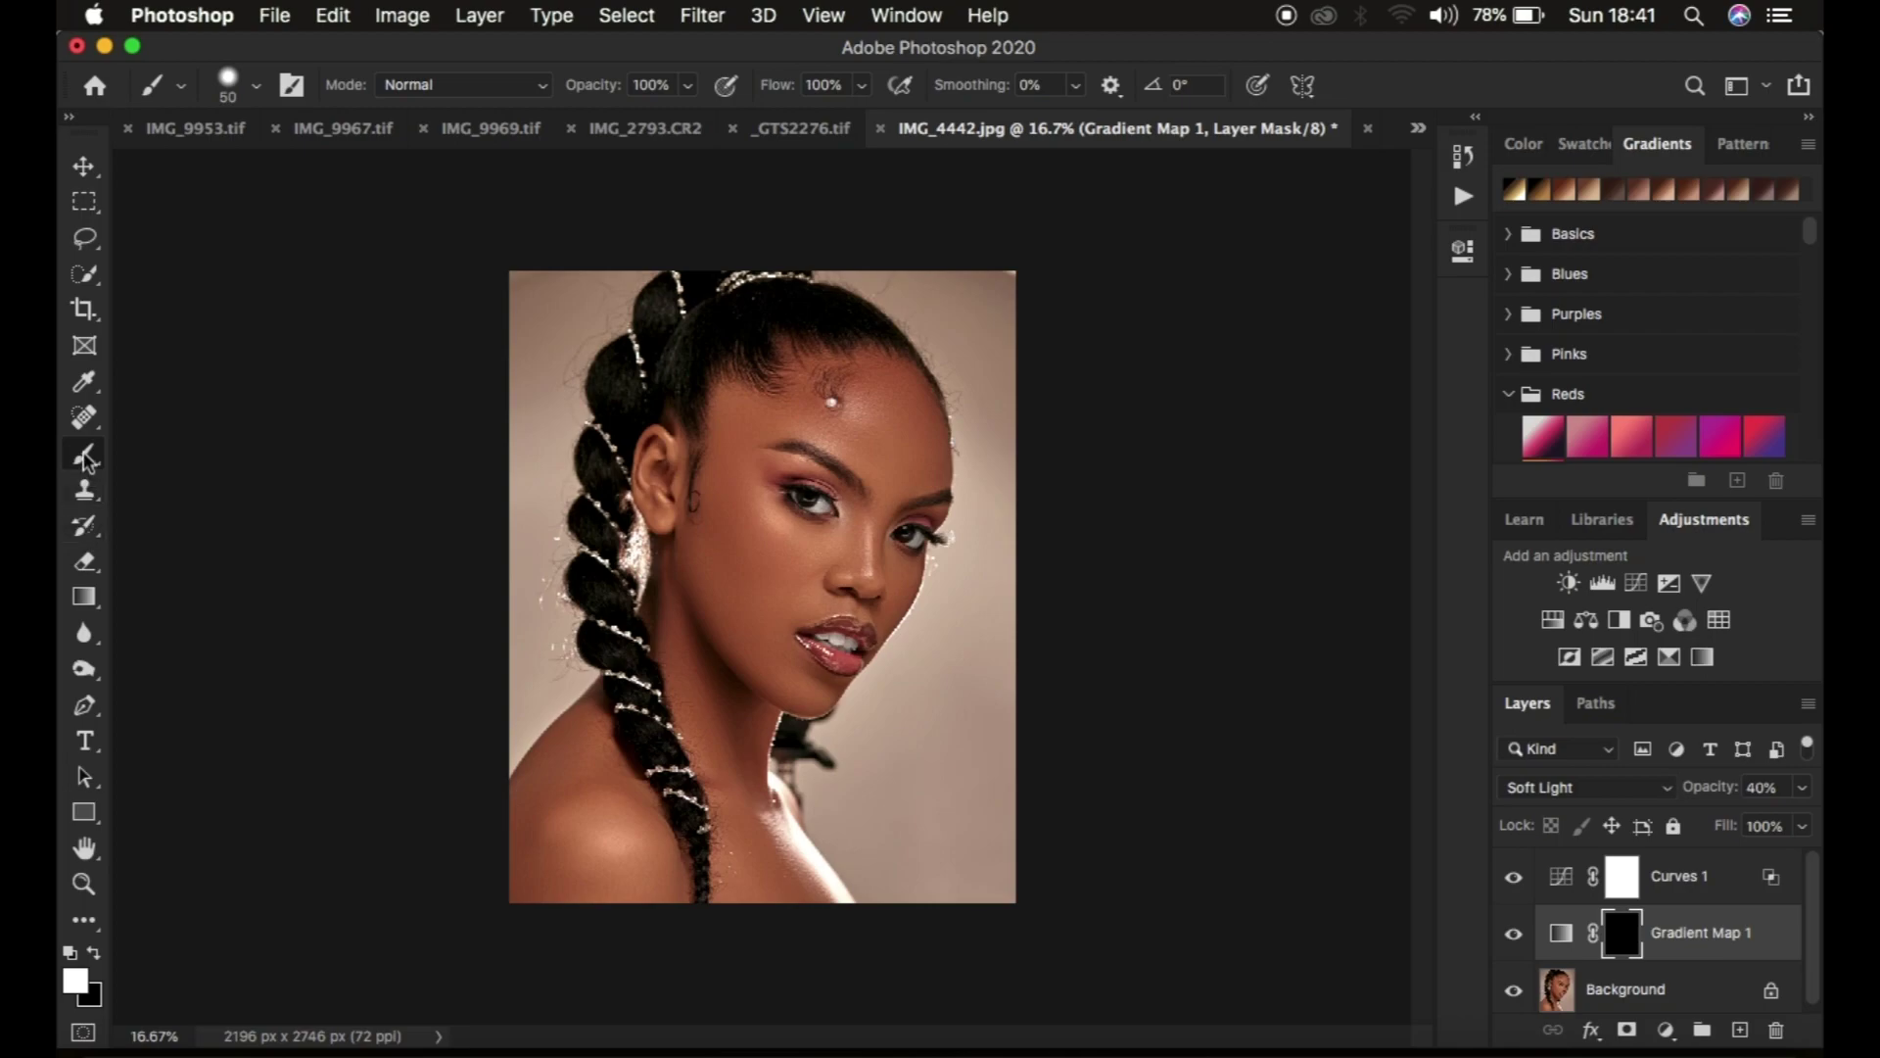
pyautogui.click(255, 88)
pyautogui.moveTo(226, 232); pyautogui.dragTo(207, 235)
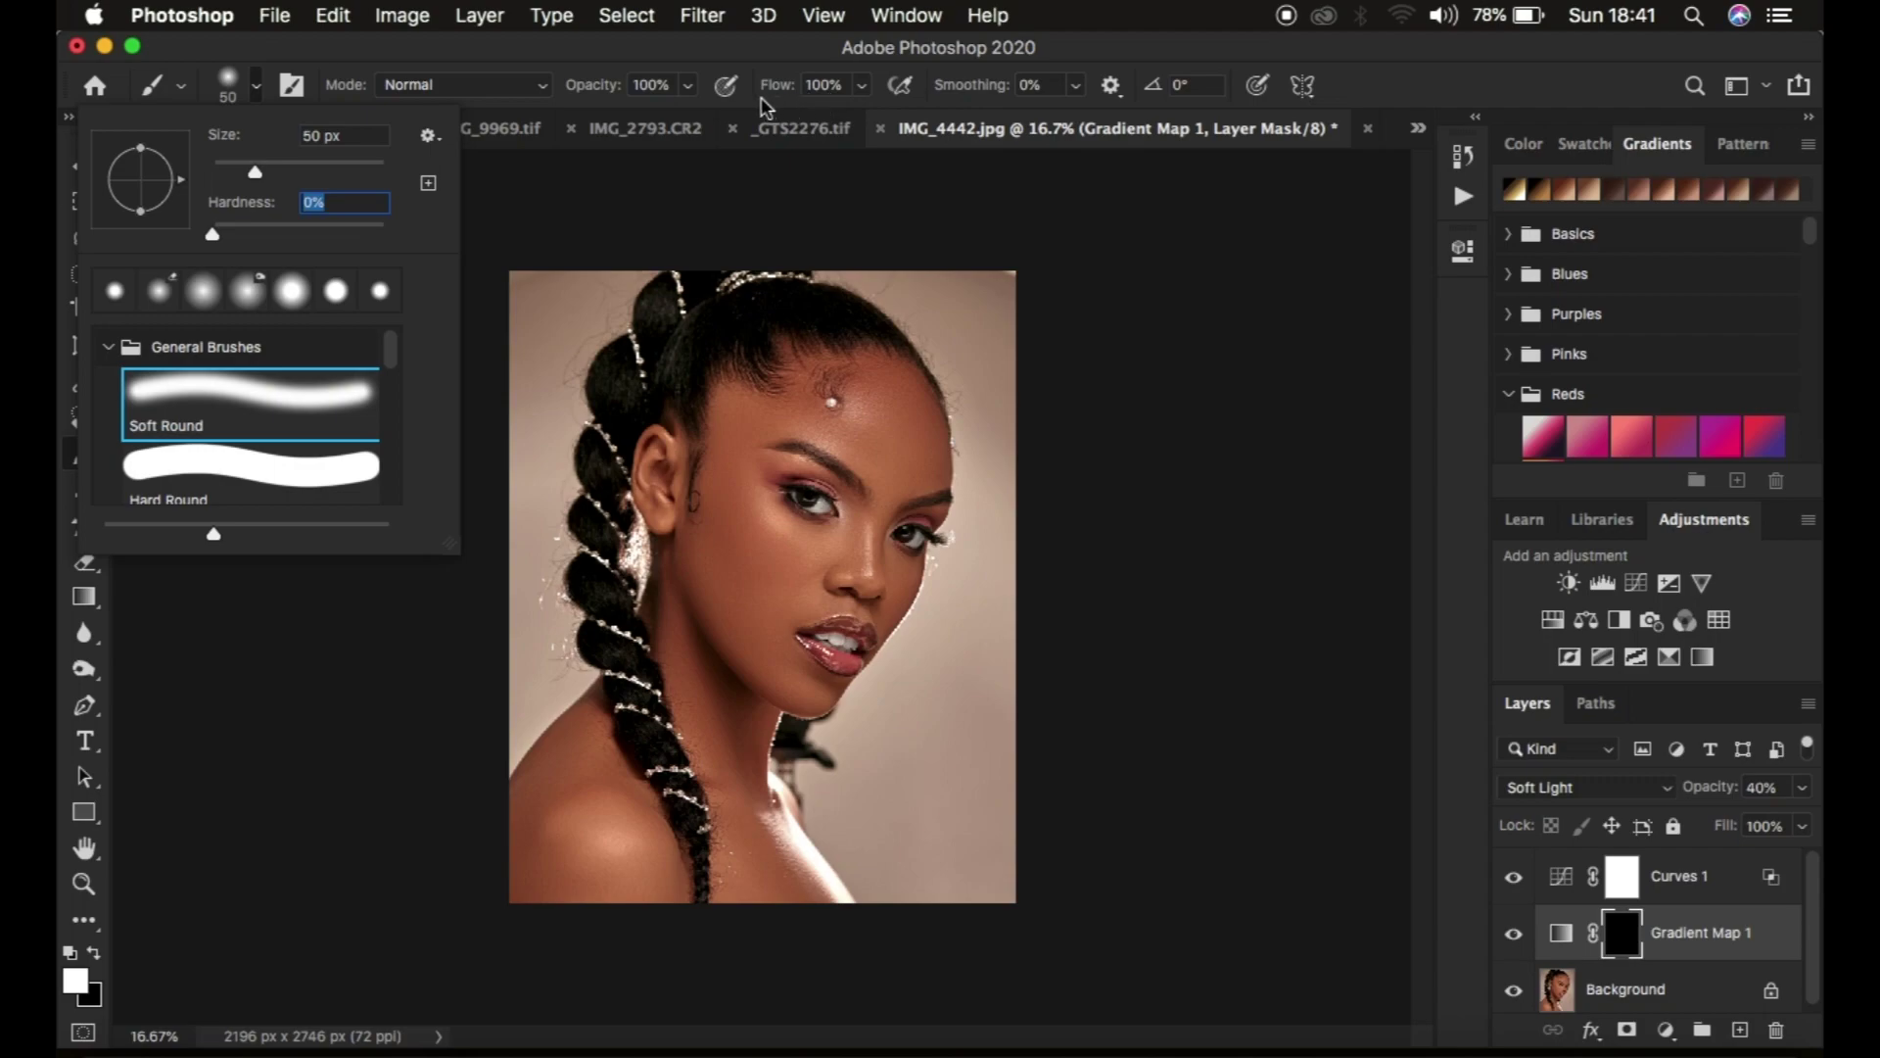
pyautogui.press('Return')
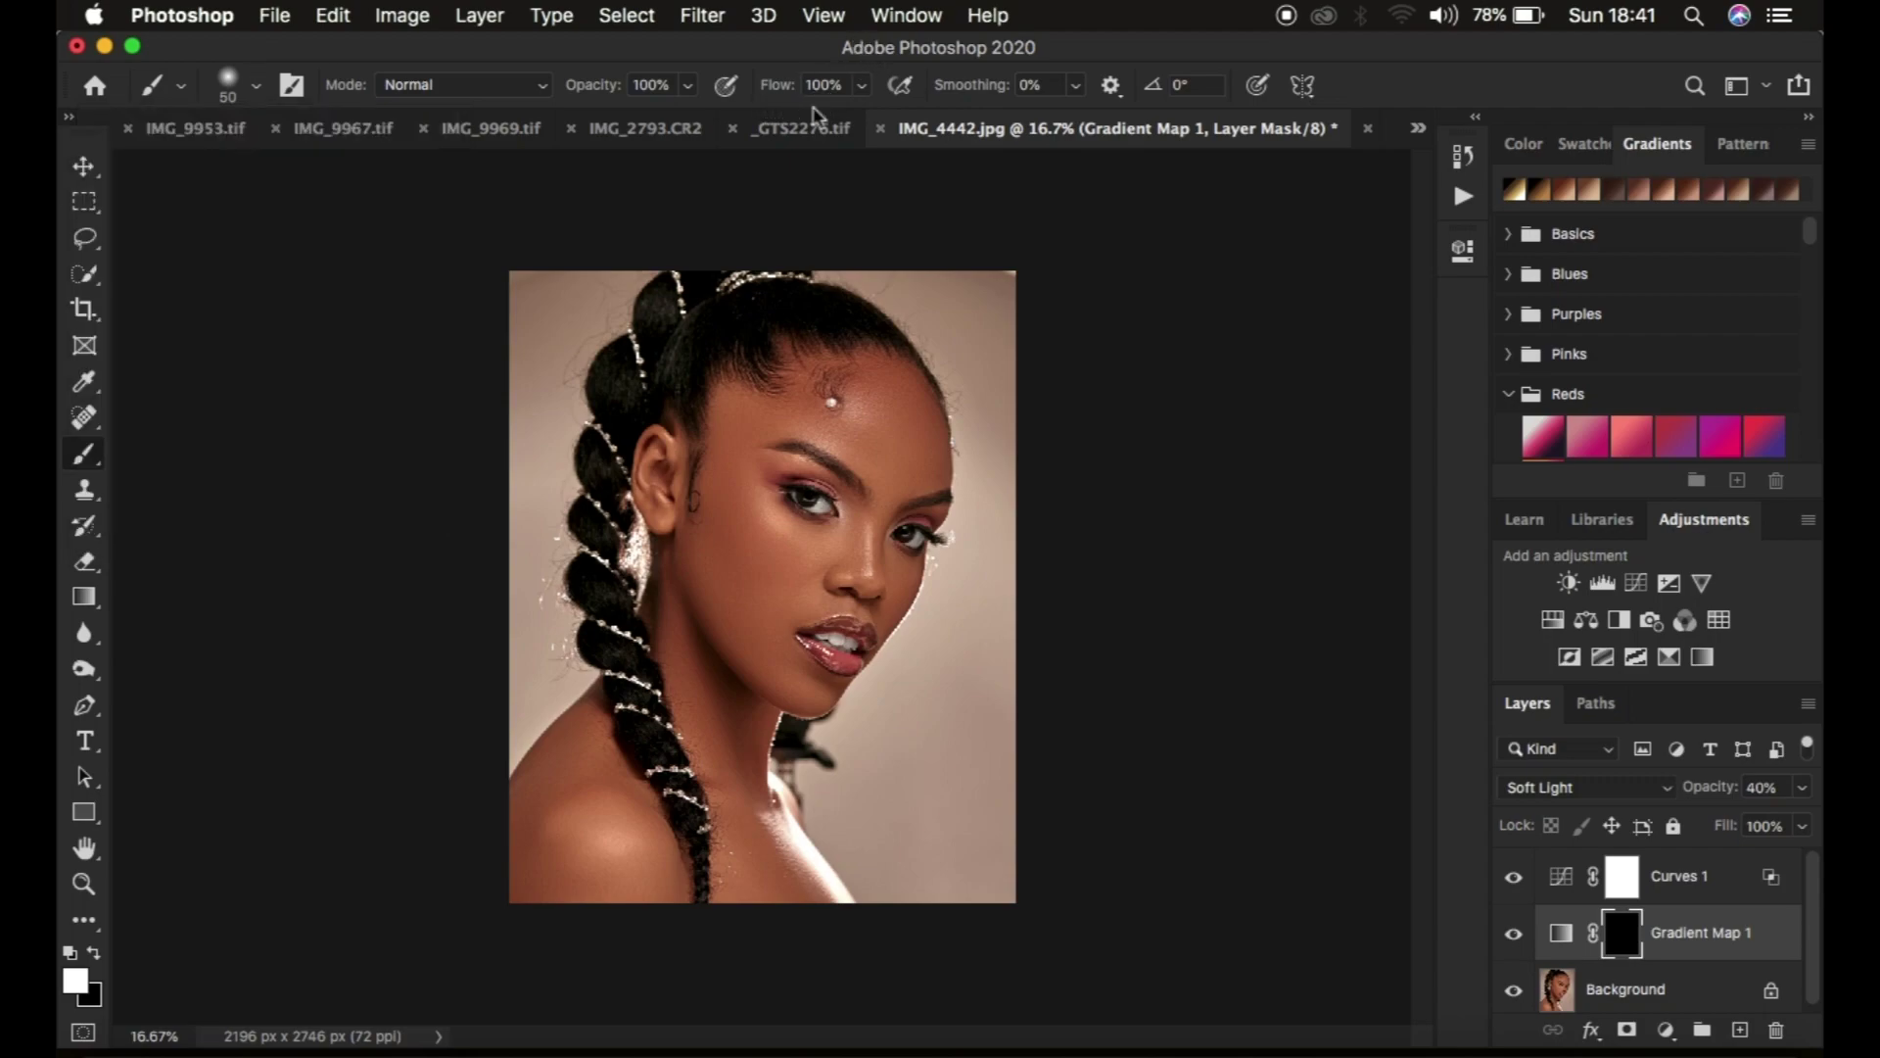
pyautogui.click(95, 952)
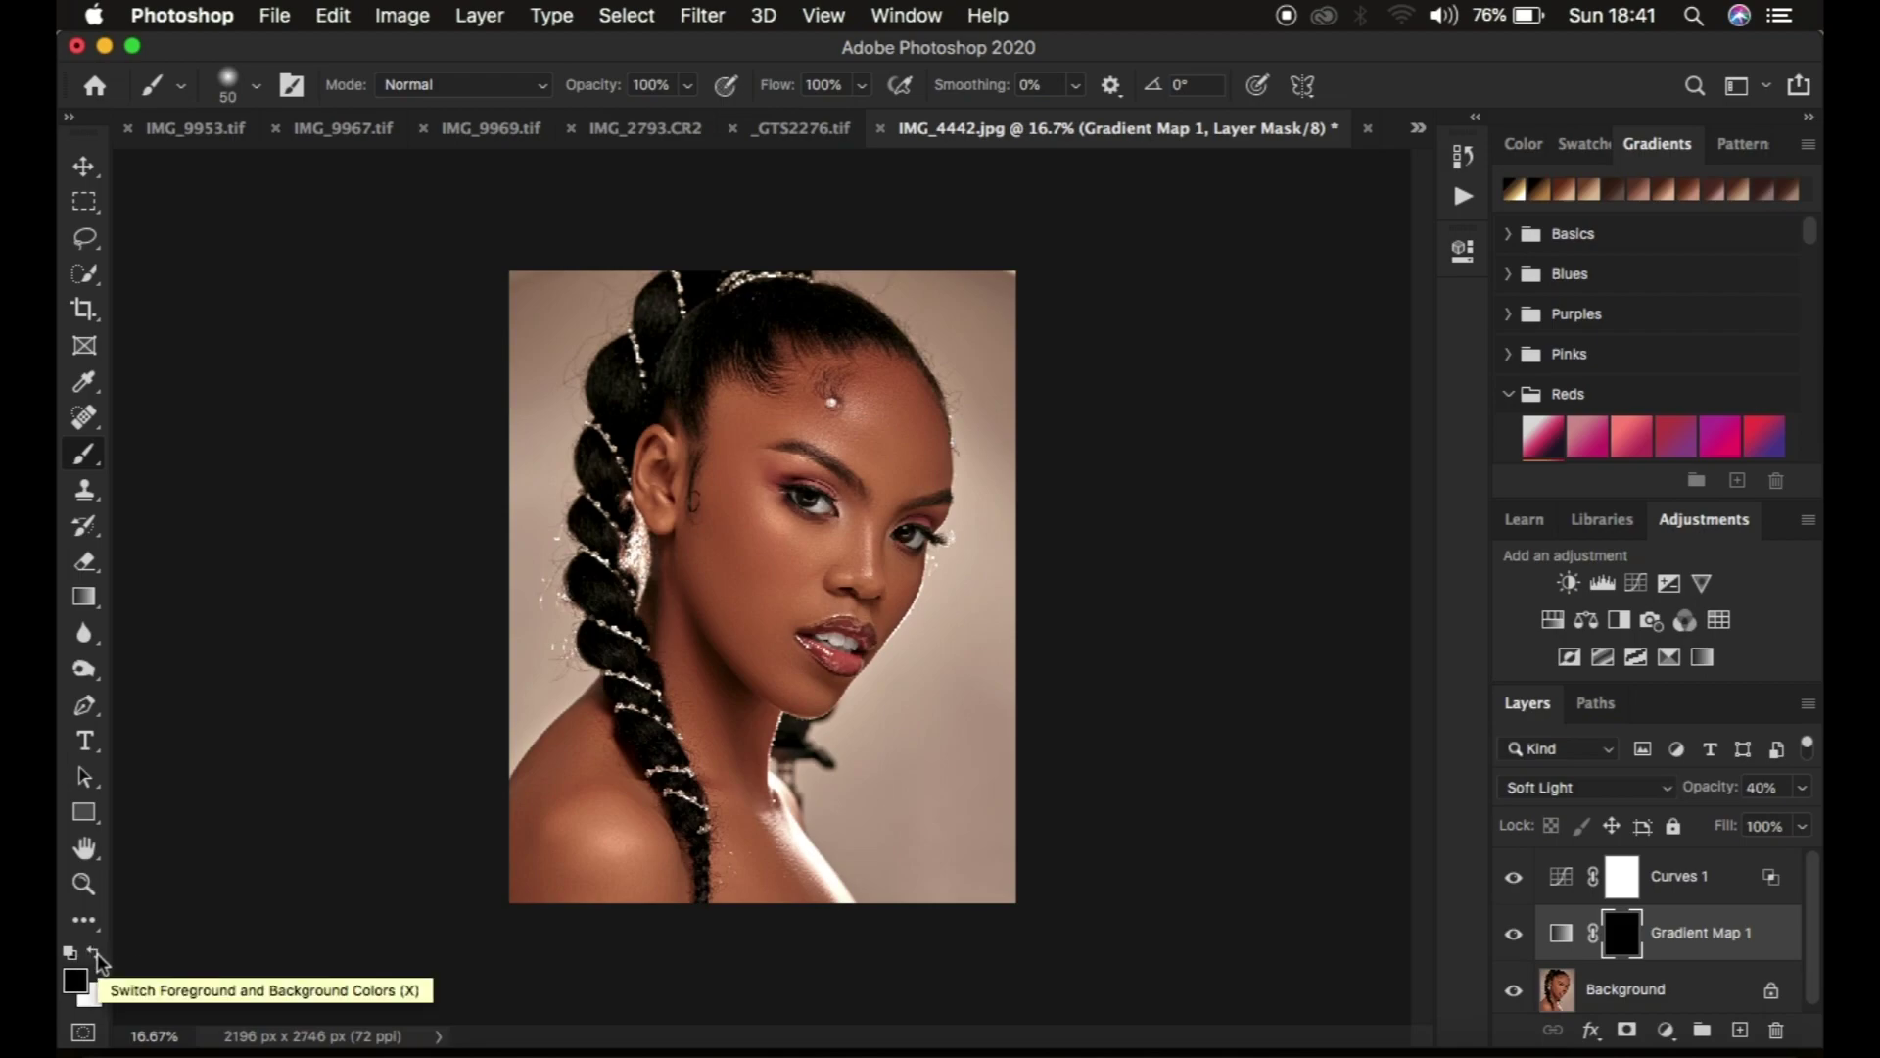
pyautogui.click(95, 951)
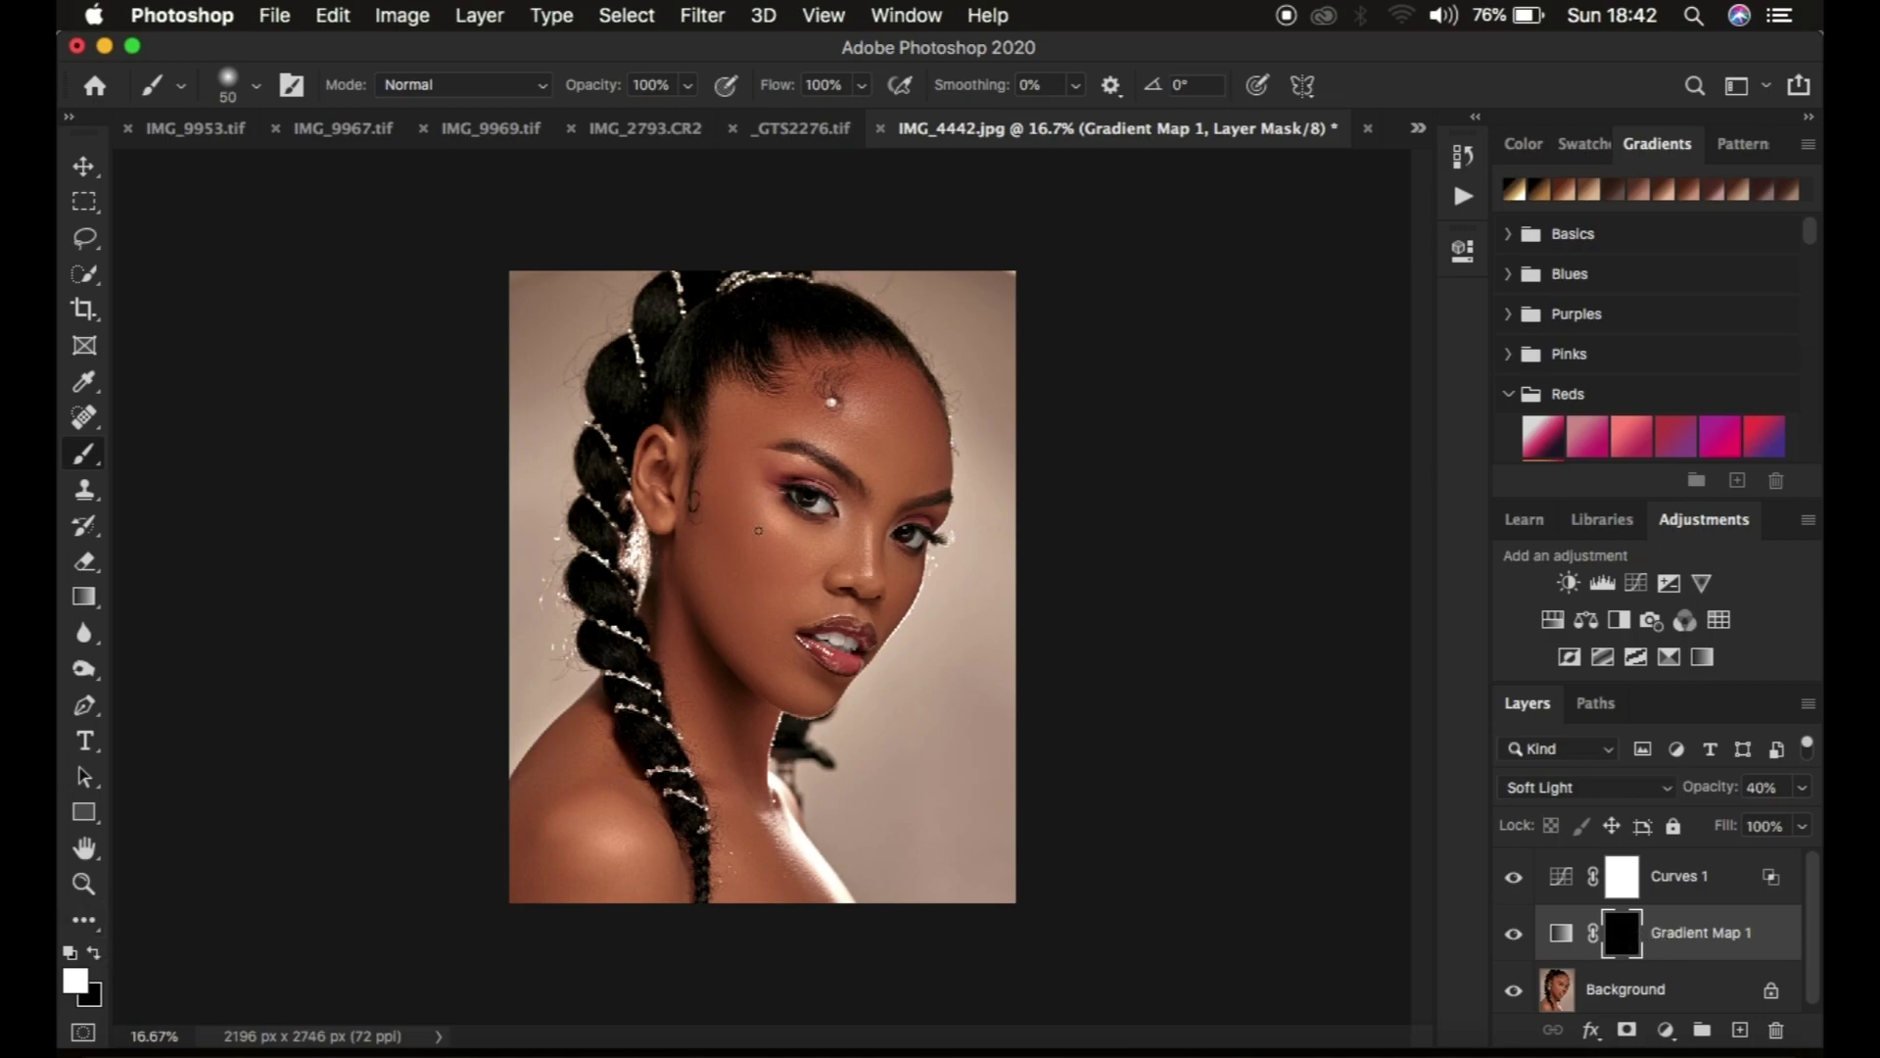
# Step: Paint white on the Gradient Map mask over the face, neck, chest and shoulder skin with a 400 px brush
pyautogui.press(']')
pyautogui.press(']')
pyautogui.press(']')
pyautogui.press(']')
pyautogui.press(']')
pyautogui.press(']')
pyautogui.press(']')
pyautogui.press(']')
pyautogui.click(780, 519)
pyautogui.moveTo(780, 520)
pyautogui.mouseDown()
pyautogui.moveTo(791, 474)
pyautogui.moveTo(762, 477)
pyautogui.moveTo(846, 491)
pyautogui.moveTo(754, 497)
pyautogui.moveTo(732, 541)
pyautogui.moveTo(747, 614)
pyautogui.moveTo(779, 450)
pyautogui.moveTo(730, 430)
pyautogui.moveTo(744, 466)
pyautogui.moveTo(852, 451)
pyautogui.moveTo(862, 375)
pyautogui.moveTo(867, 562)
pyautogui.moveTo(763, 590)
pyautogui.moveTo(860, 597)
pyautogui.moveTo(859, 537)
pyautogui.moveTo(848, 609)
pyautogui.moveTo(747, 540)
pyautogui.moveTo(751, 649)
pyautogui.moveTo(658, 448)
pyautogui.moveTo(698, 688)
pyautogui.moveTo(701, 666)
pyautogui.moveTo(733, 773)
pyautogui.moveTo(736, 663)
pyautogui.moveTo(749, 879)
pyautogui.moveTo(728, 724)
pyautogui.moveTo(785, 882)
pyautogui.moveTo(744, 697)
pyautogui.moveTo(838, 631)
pyautogui.moveTo(874, 445)
pyautogui.moveTo(857, 416)
pyautogui.moveTo(781, 409)
pyautogui.moveTo(878, 403)
pyautogui.moveTo(763, 390)
pyautogui.moveTo(713, 474)
pyautogui.moveTo(676, 450)
pyautogui.moveTo(723, 628)
pyautogui.moveTo(682, 589)
pyautogui.moveTo(782, 862)
pyautogui.mouseUp()
pyautogui.moveTo(575, 781)
pyautogui.mouseDown()
pyautogui.moveTo(533, 828)
pyautogui.moveTo(576, 737)
pyautogui.moveTo(606, 821)
pyautogui.moveTo(602, 775)
pyautogui.moveTo(590, 901)
pyautogui.moveTo(622, 884)
pyautogui.moveTo(762, 604)
pyautogui.moveTo(724, 459)
pyautogui.moveTo(682, 486)
pyautogui.moveTo(676, 466)
pyautogui.moveTo(781, 394)
pyautogui.moveTo(859, 382)
pyautogui.moveTo(847, 554)
pyautogui.moveTo(833, 411)
pyautogui.moveTo(903, 444)
pyautogui.moveTo(837, 578)
pyautogui.moveTo(859, 371)
pyautogui.moveTo(914, 433)
pyautogui.moveTo(839, 578)
pyautogui.moveTo(835, 521)
pyautogui.moveTo(788, 640)
pyautogui.moveTo(742, 470)
pyautogui.moveTo(869, 403)
pyautogui.moveTo(842, 624)
pyautogui.moveTo(748, 580)
pyautogui.moveTo(779, 433)
pyautogui.moveTo(861, 406)
pyautogui.moveTo(893, 572)
pyautogui.moveTo(771, 620)
pyautogui.moveTo(731, 511)
pyautogui.moveTo(783, 405)
pyautogui.moveTo(856, 411)
pyautogui.moveTo(856, 564)
pyautogui.moveTo(778, 655)
pyautogui.moveTo(878, 564)
pyautogui.moveTo(873, 399)
pyautogui.mouseUp()
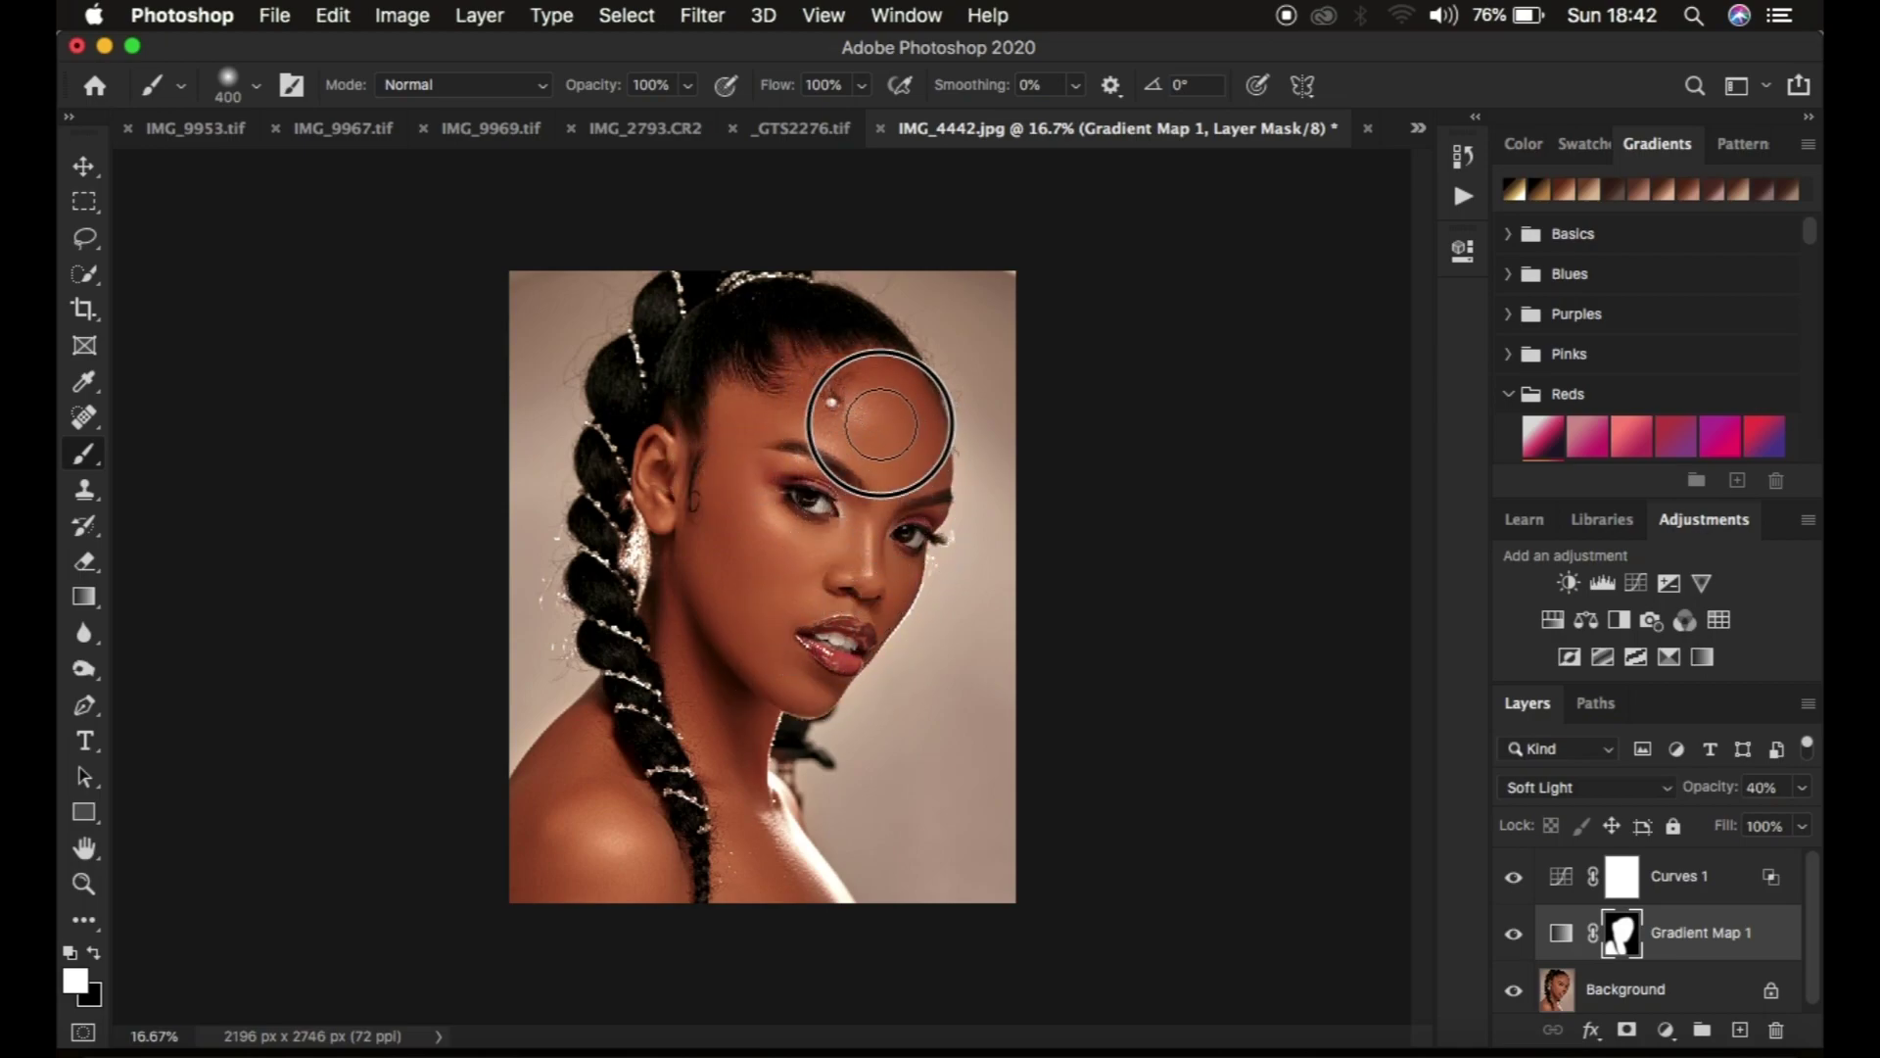
# Step: Invert the Curves layer's mask to black and reduce the brush size to 175 px
pyautogui.click(1629, 889)
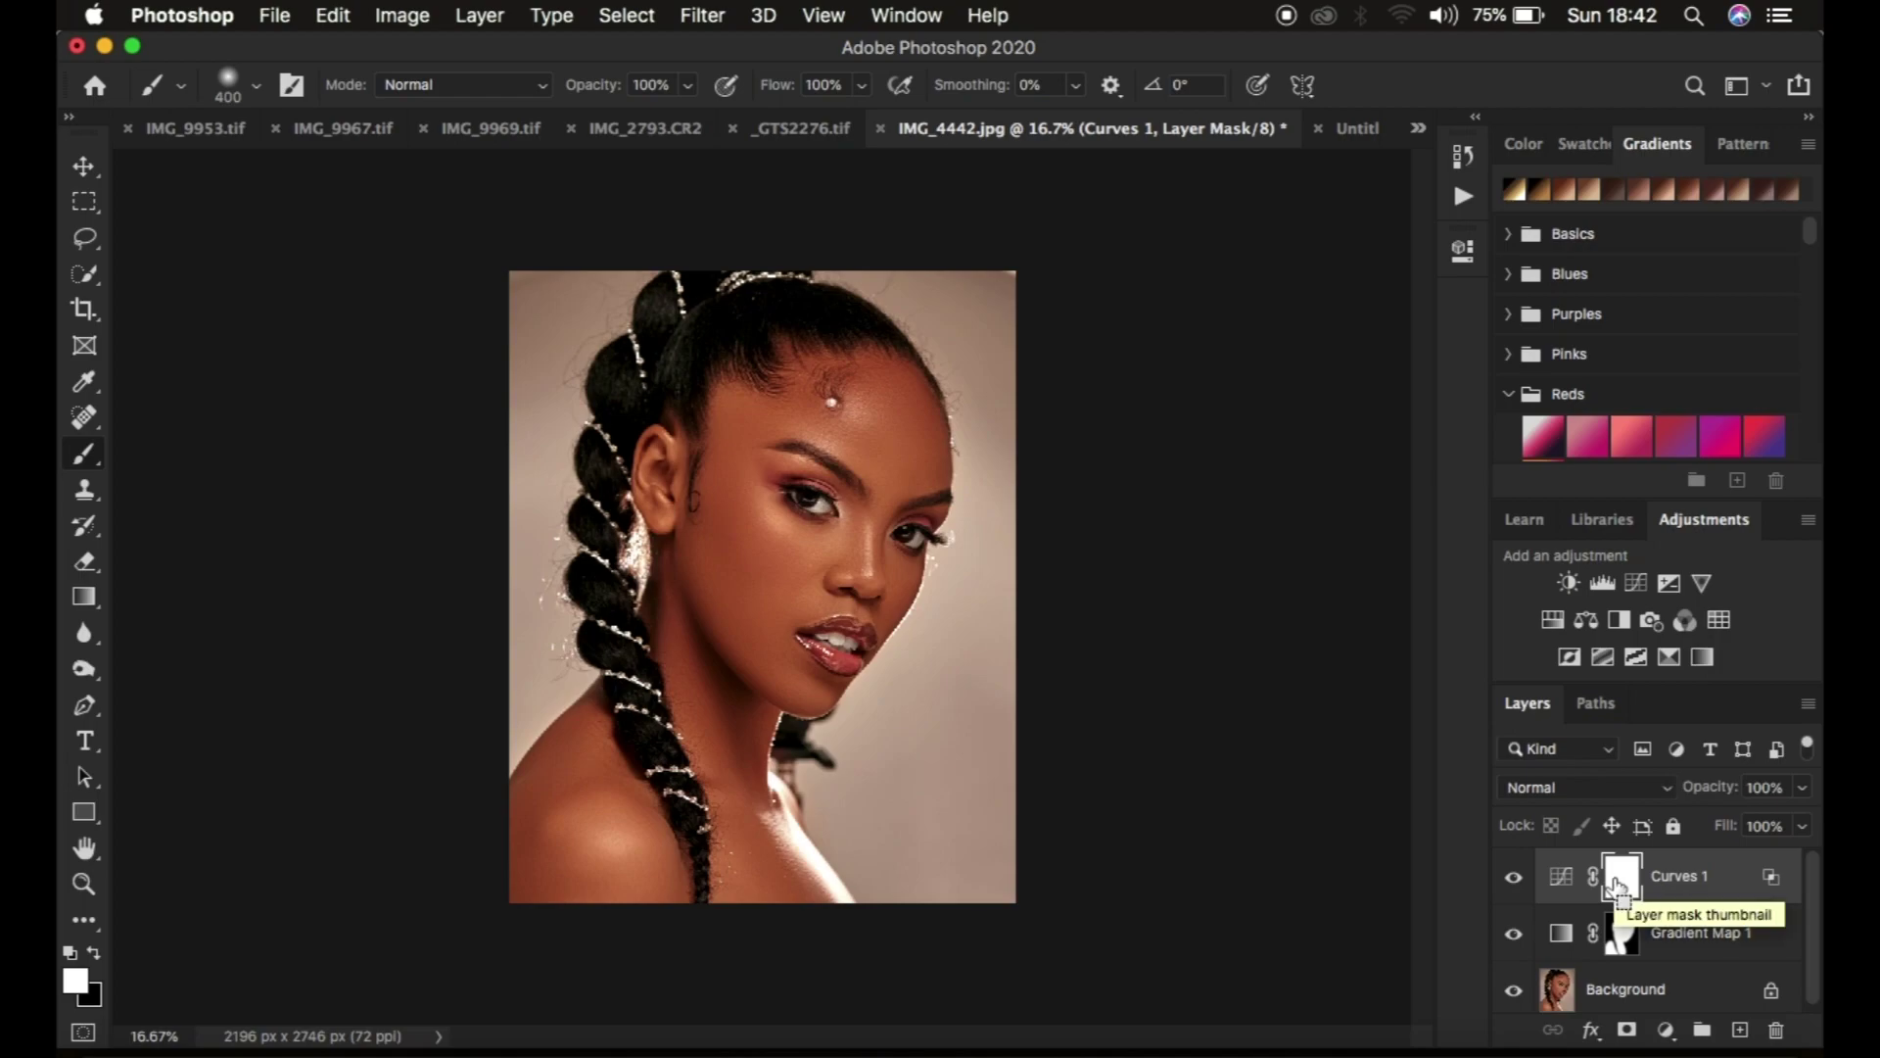
pyautogui.press('super+i')
pyautogui.press('[')
pyautogui.press('[')
pyautogui.press('[')
pyautogui.press('[')
# Step: Paint white on the Curves mask over the face and shoulder highlights, and compare the portrait with and without both adjustments
pyautogui.moveTo(846, 418); pyautogui.dragTo(805, 427)
pyautogui.moveTo(756, 493)
pyautogui.mouseDown()
pyautogui.moveTo(786, 547)
pyautogui.moveTo(773, 525)
pyautogui.moveTo(884, 516)
pyautogui.moveTo(872, 576)
pyautogui.moveTo(874, 495)
pyautogui.moveTo(839, 659)
pyautogui.mouseUp()
pyautogui.click(584, 819)
pyautogui.moveTo(584, 820); pyautogui.dragTo(633, 848)
pyautogui.click(799, 635)
pyautogui.moveTo(795, 521); pyautogui.dragTo(758, 494)
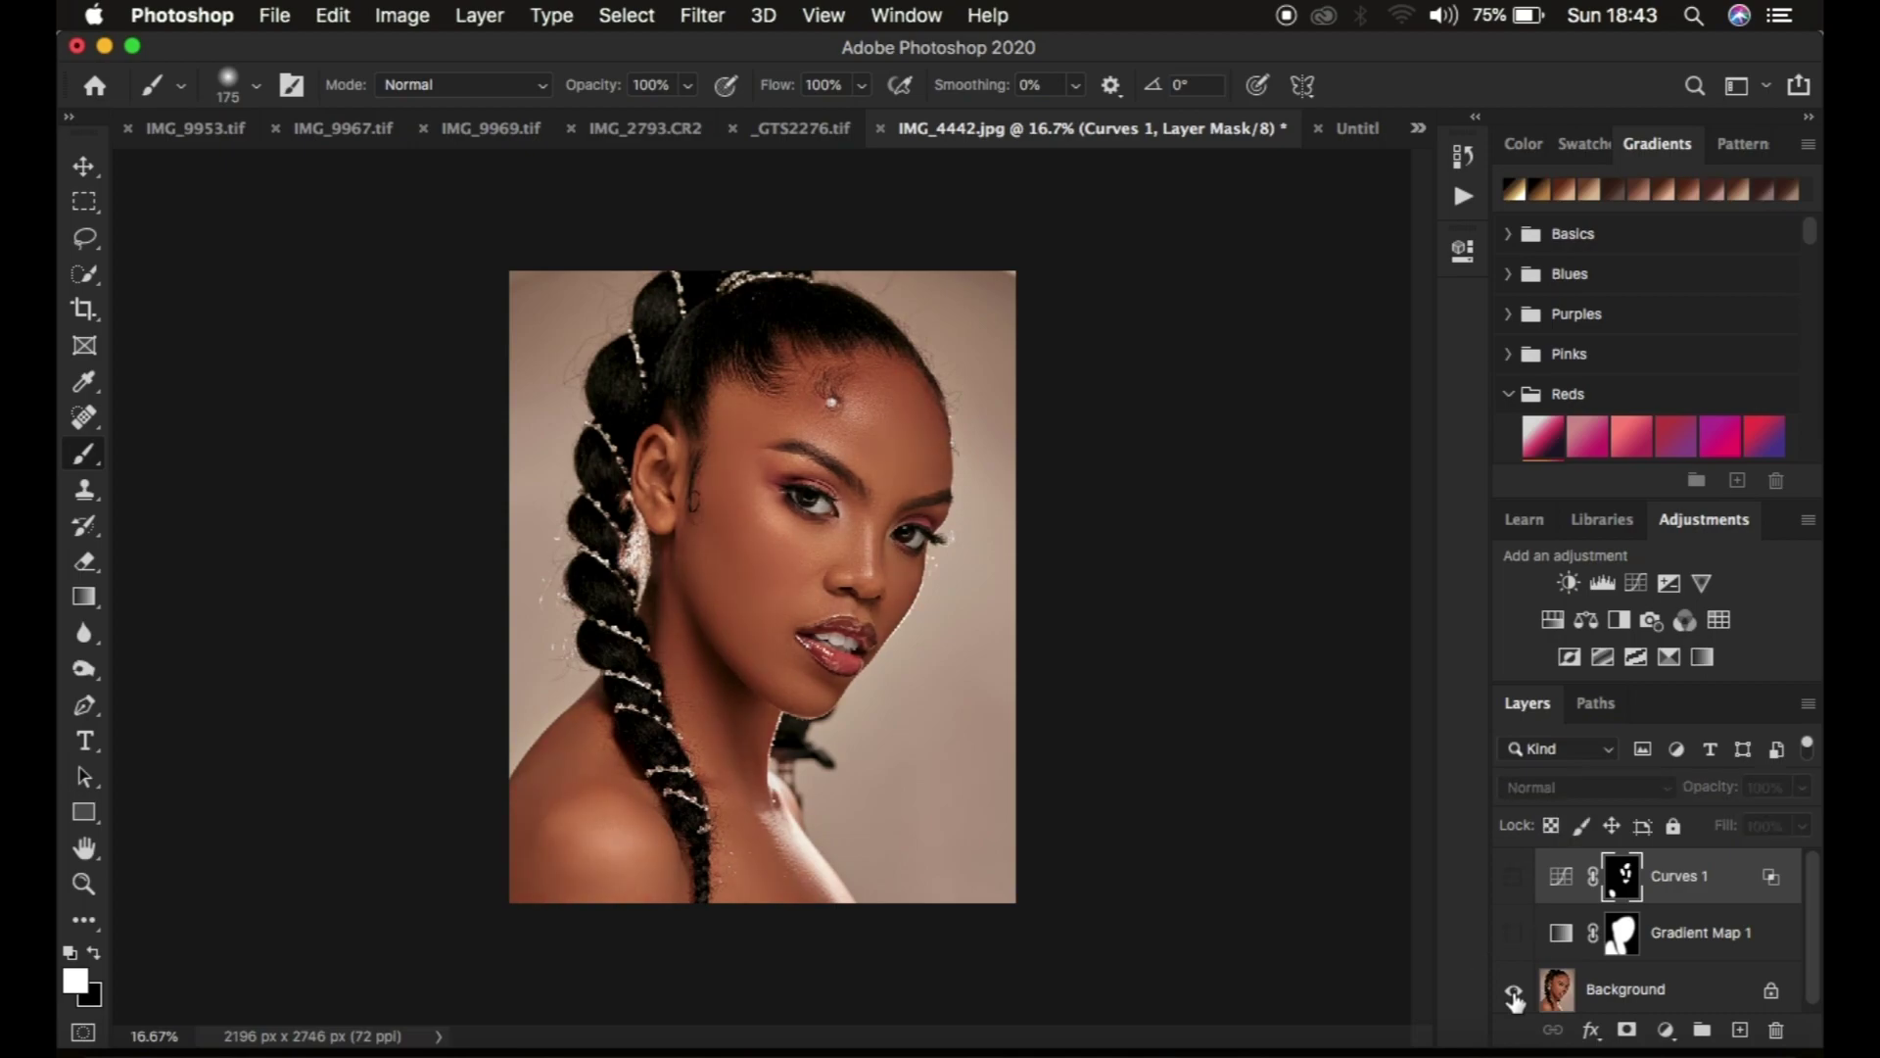
pyautogui.keyDown('alt'); pyautogui.click(1514, 991); pyautogui.keyUp('alt')
pyautogui.keyDown('alt'); pyautogui.click(1514, 991); pyautogui.keyUp('alt')
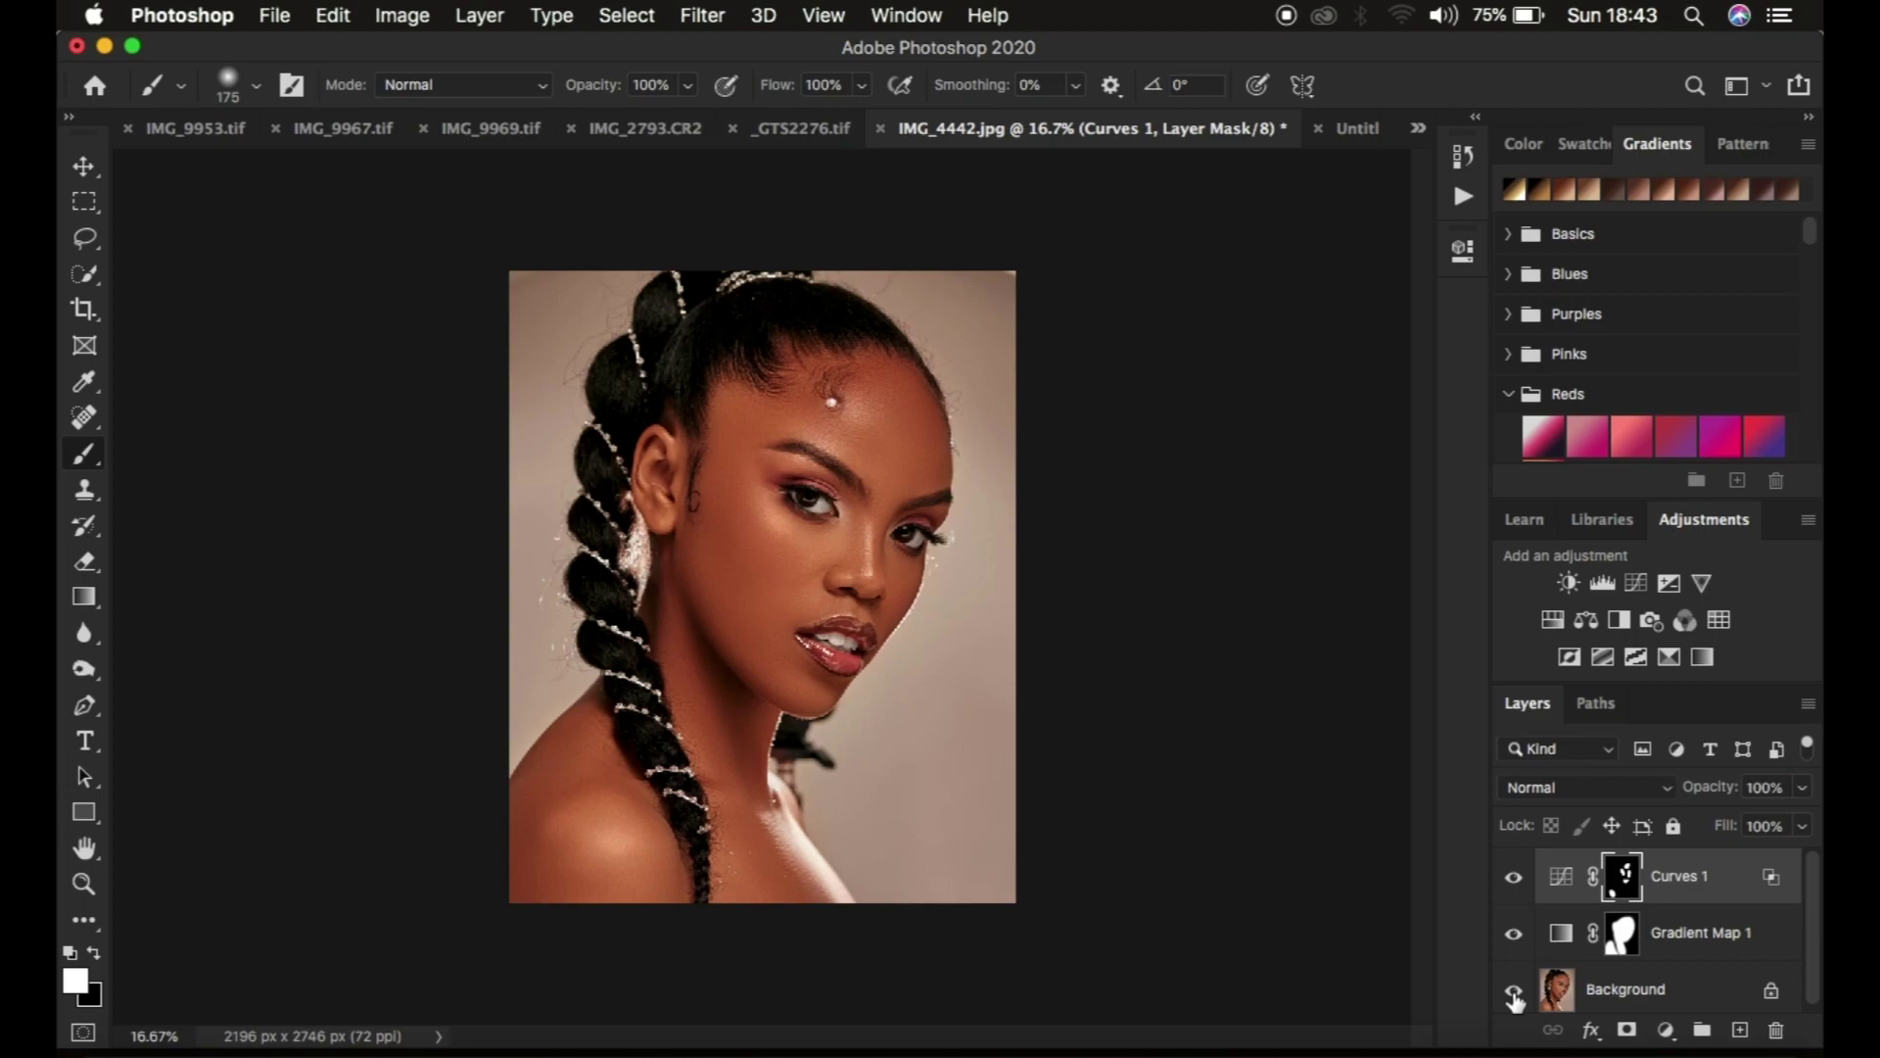